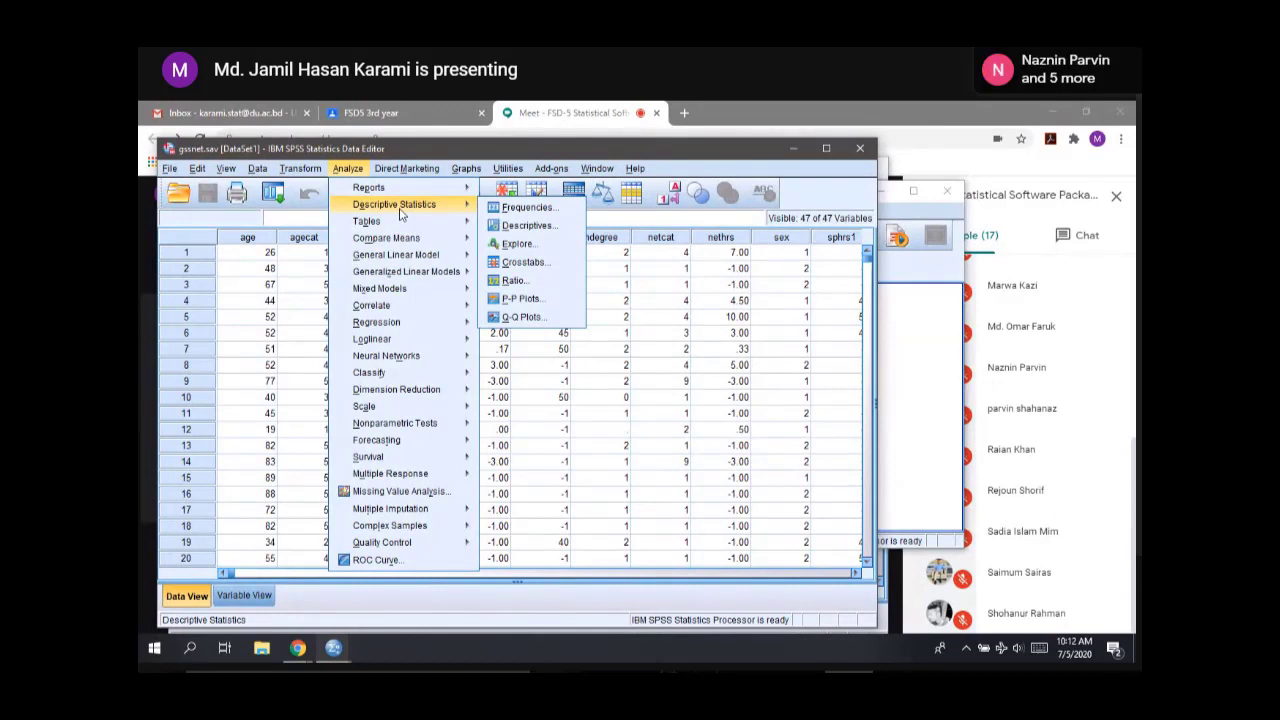
# Step: Admit the participant waiting to join the Google Meet call, and return to the gssnet.sav dataset in SPSS
pyautogui.moveTo(998, 626)
pyautogui.moveTo(959, 466)
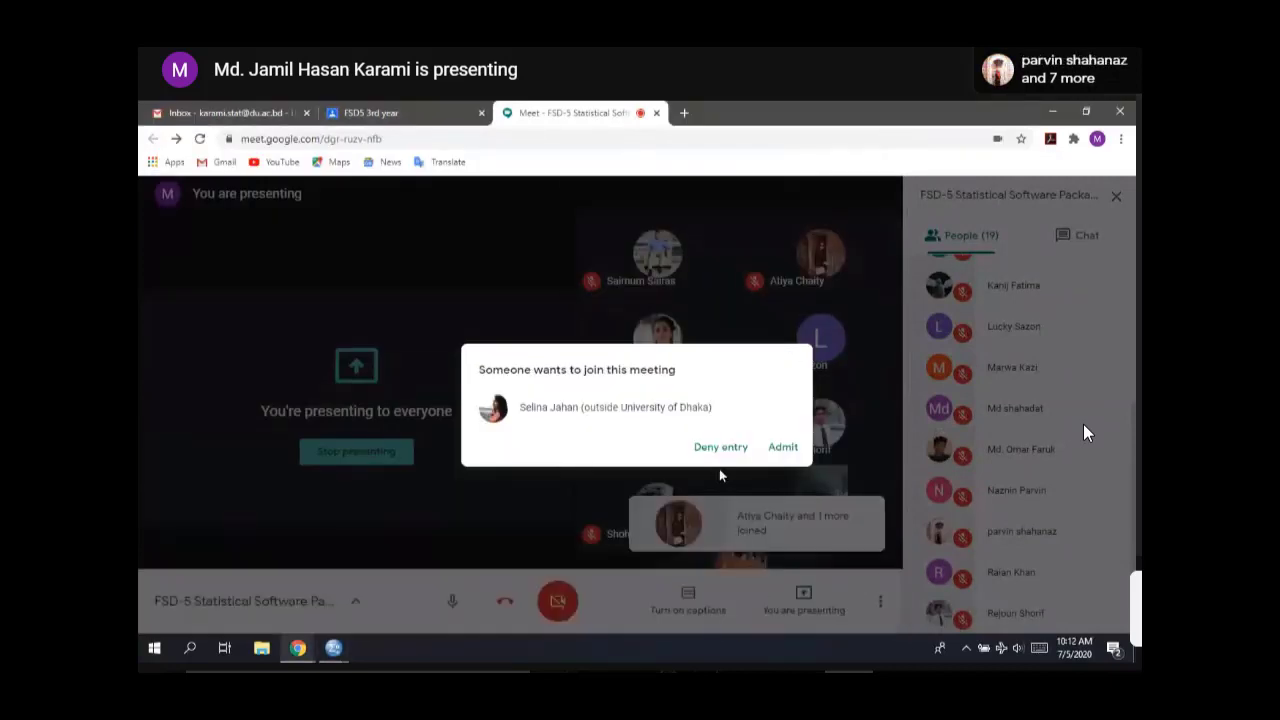
pyautogui.click(784, 447)
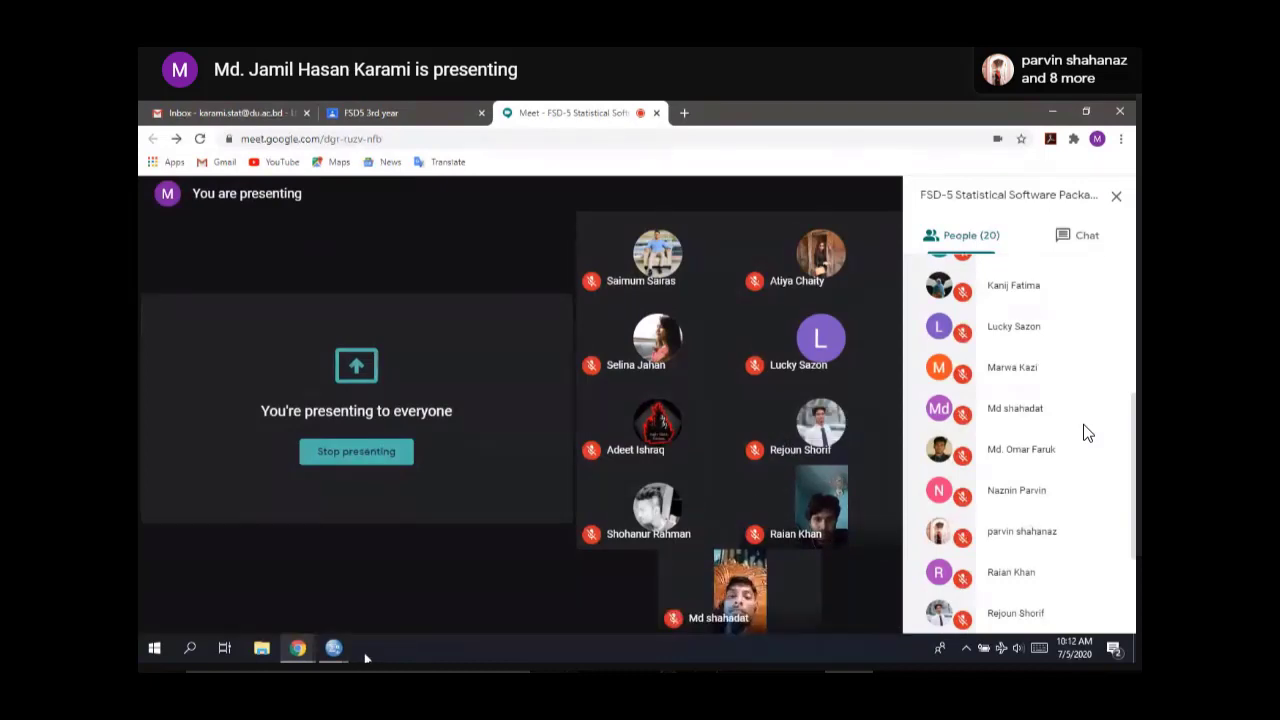
pyautogui.moveTo(335, 650)
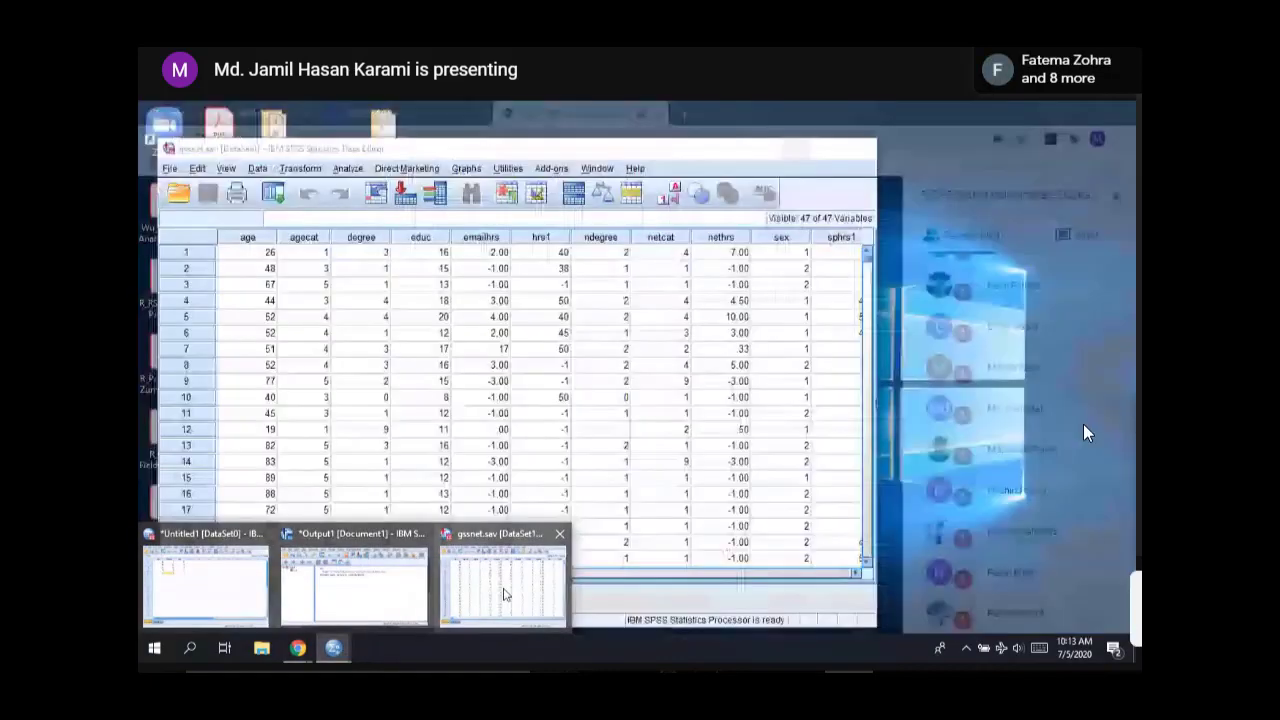
pyautogui.click(504, 594)
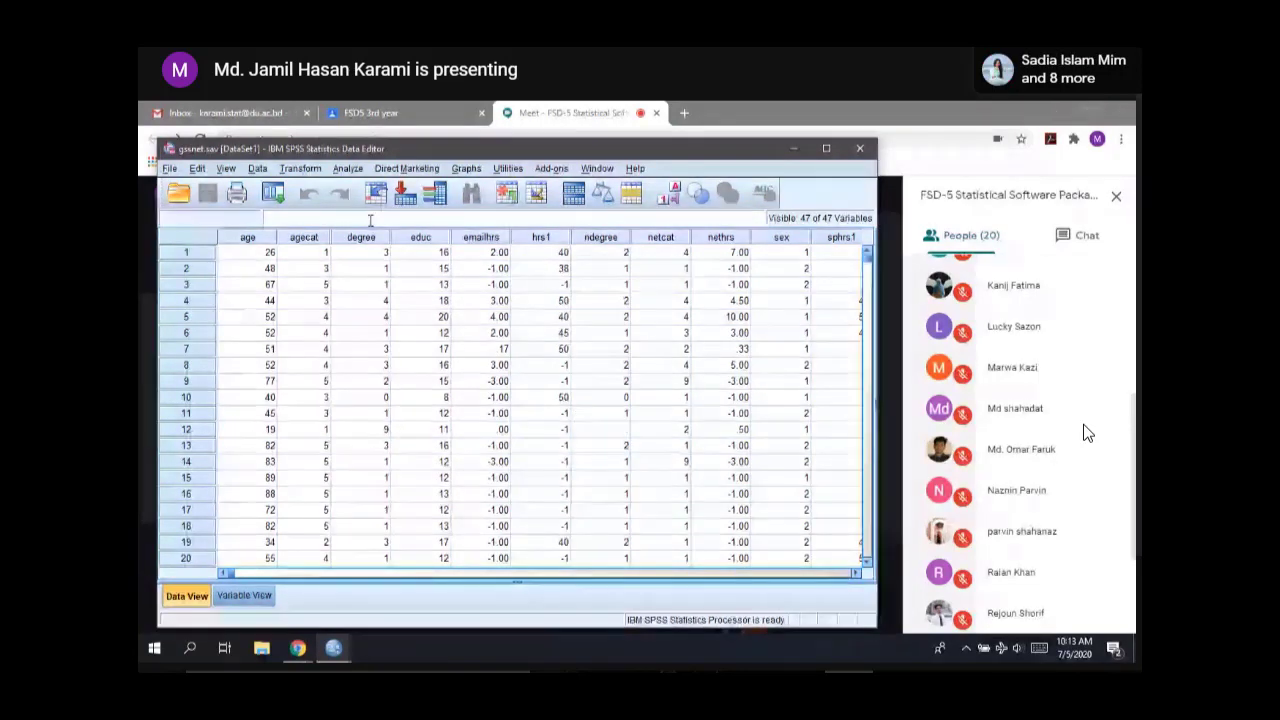
# Step: Switch to the Google Meet call, admit the two people requesting entry, and bring the gssnet.sav data back to the front
pyautogui.click(350, 169)
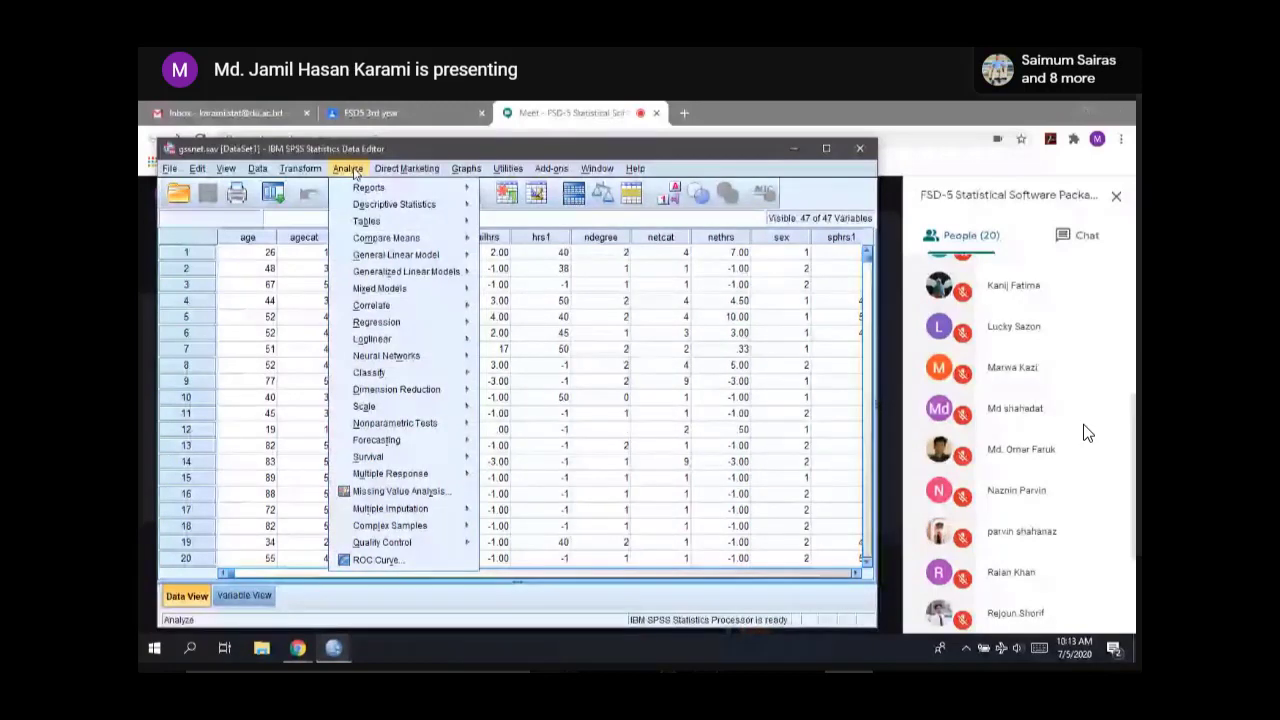
pyautogui.moveTo(382, 207)
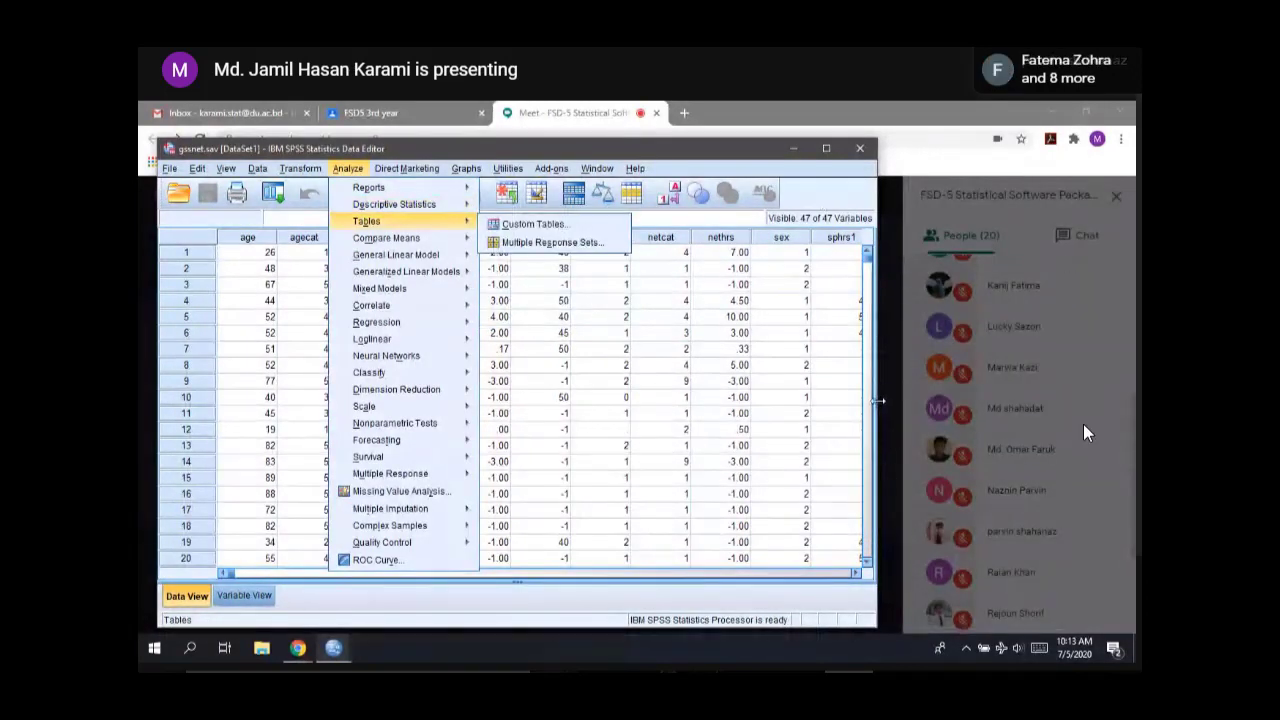
pyautogui.click(886, 372)
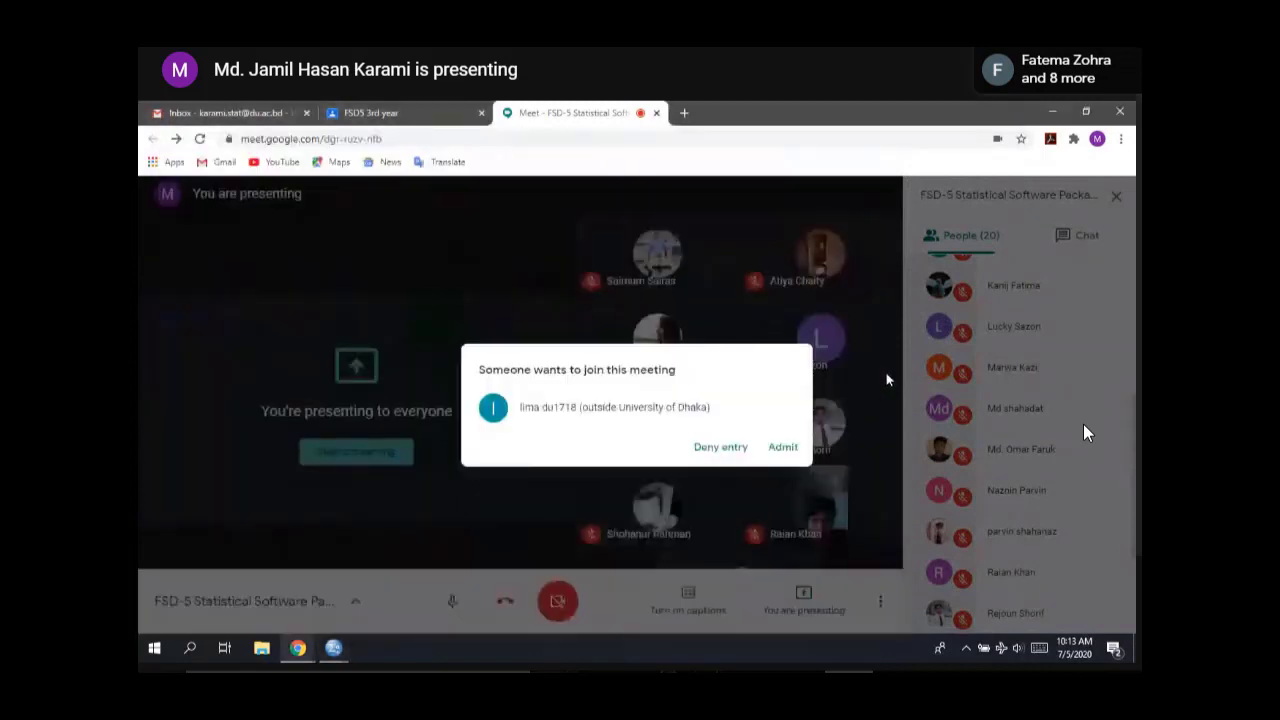
pyautogui.click(784, 449)
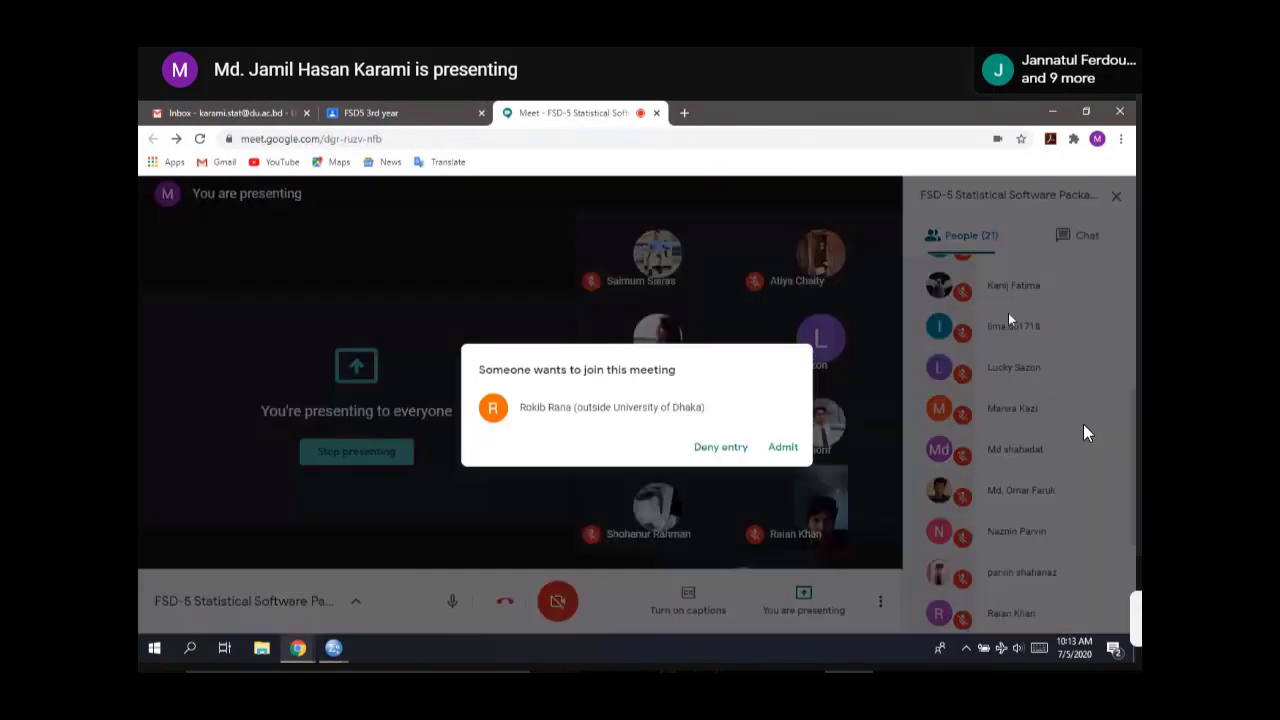
pyautogui.click(780, 446)
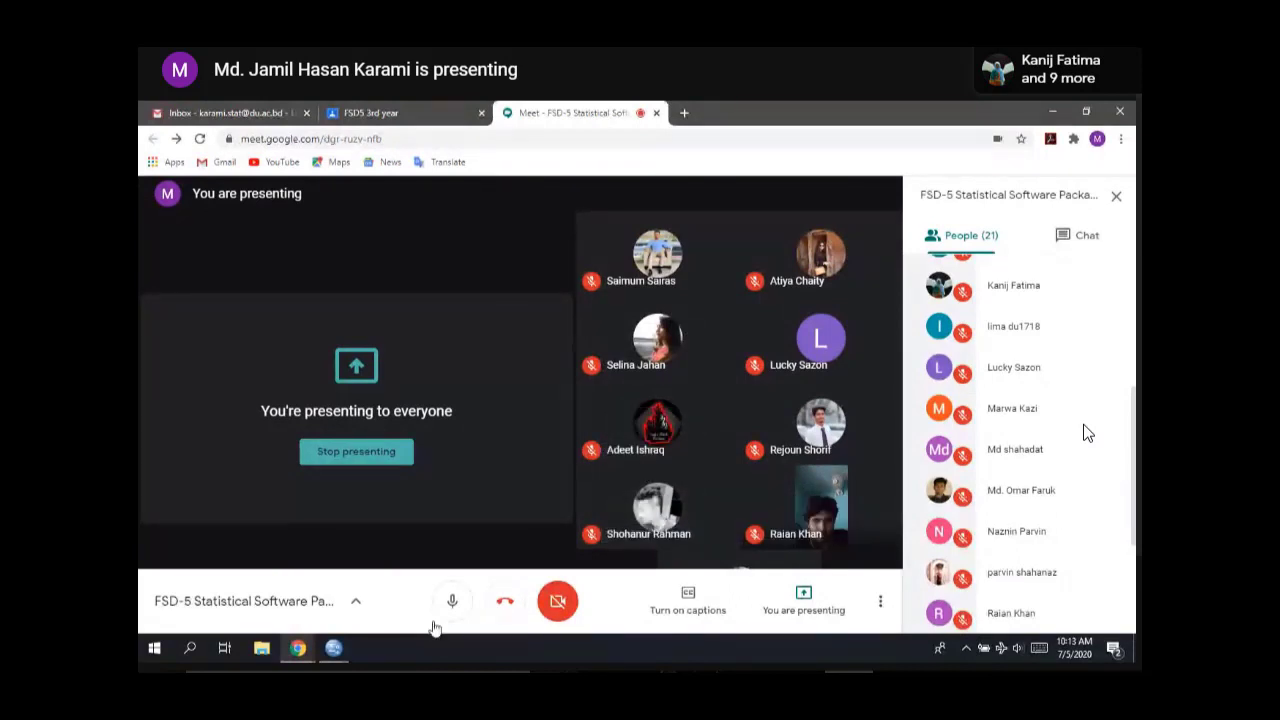
pyautogui.click(343, 651)
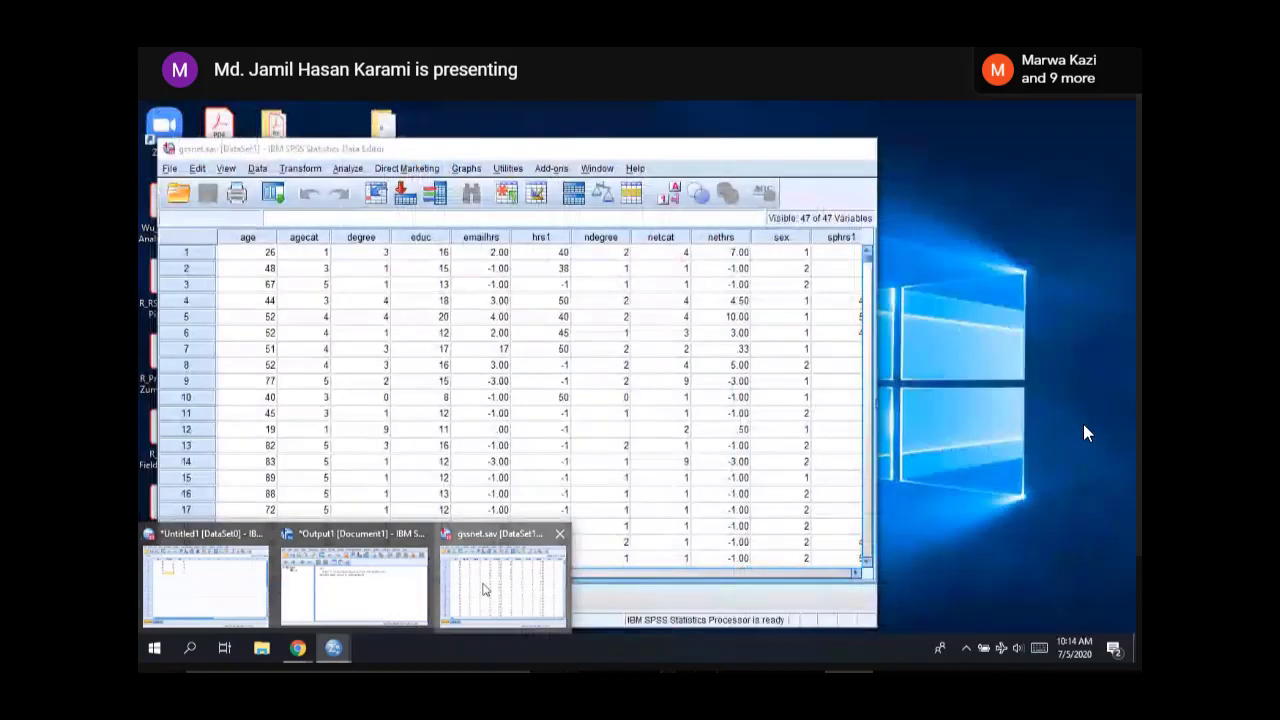
pyautogui.click(483, 590)
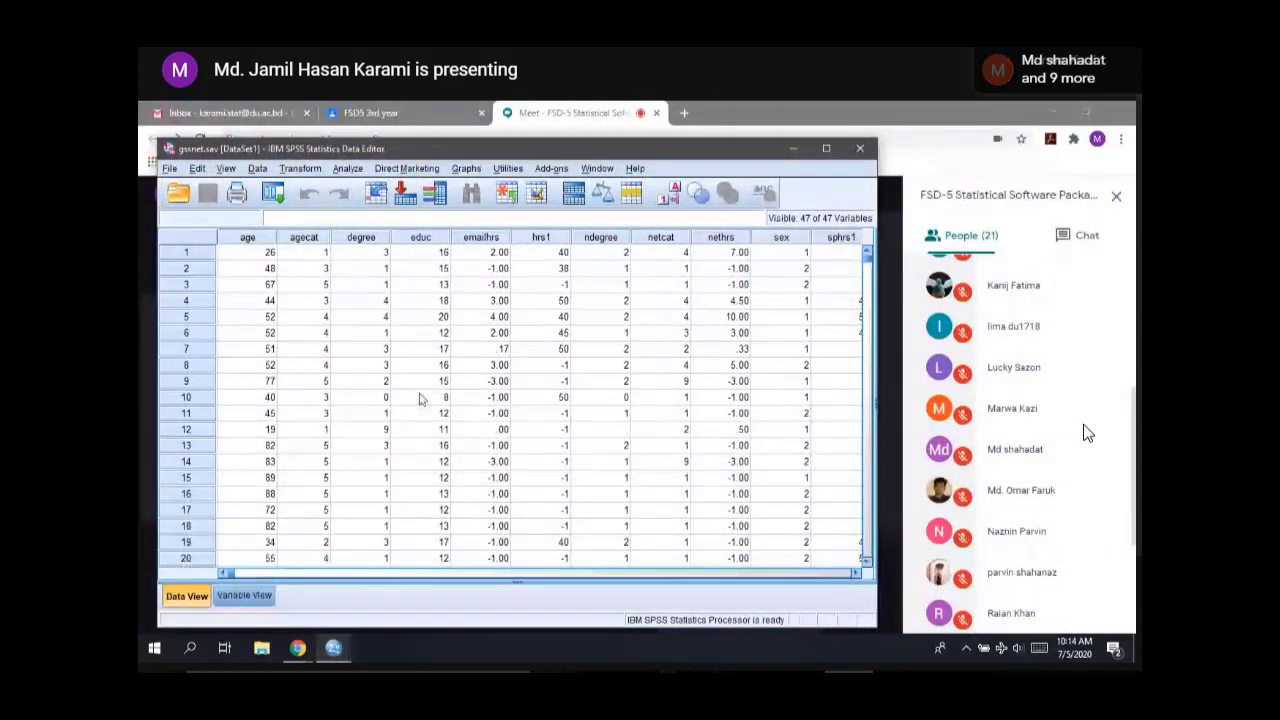
# Step: Minimise the Data Editor to admit the next guest to the Google Meet call, and restore the gssnet.sav window
pyautogui.click(348, 169)
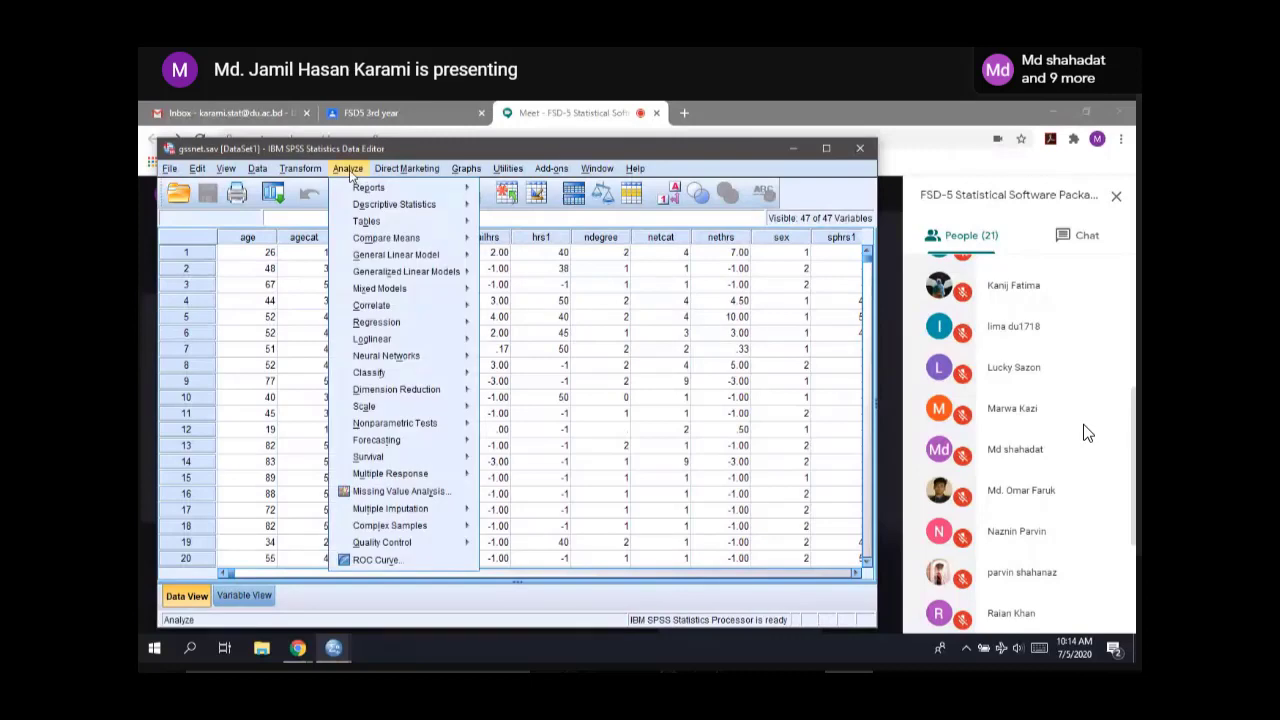
pyautogui.moveTo(418, 166)
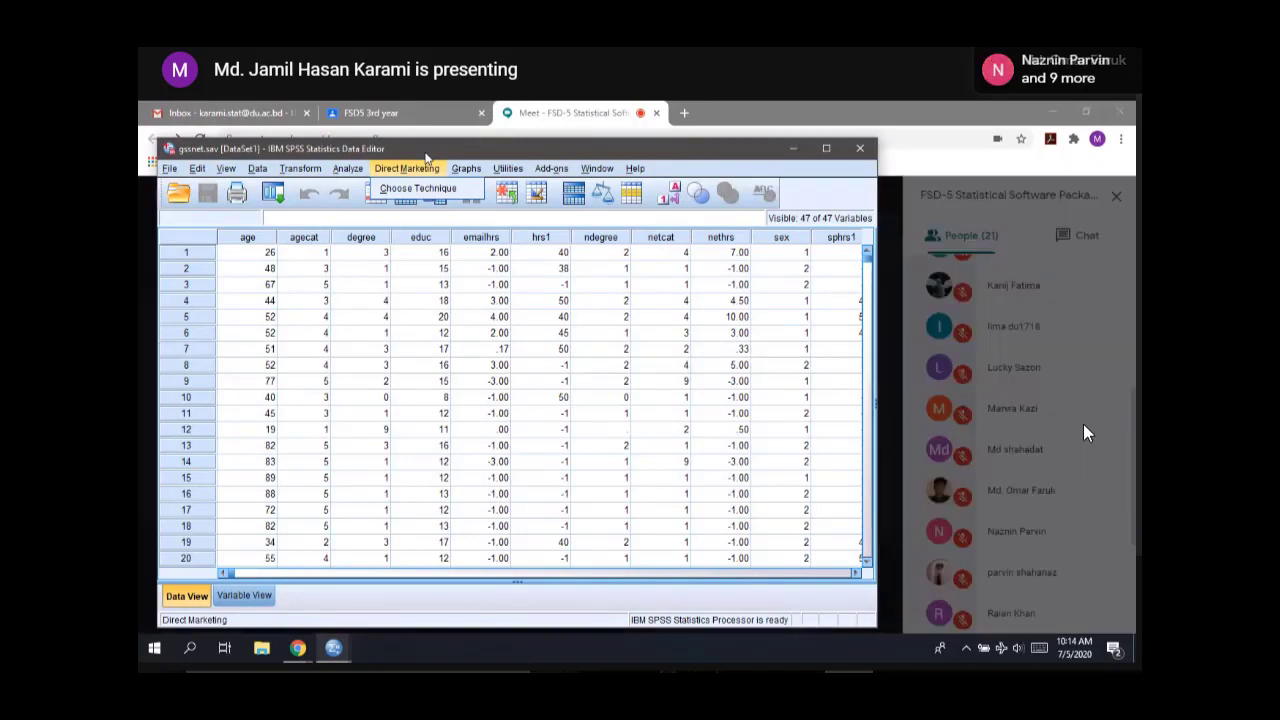
pyautogui.click(799, 146)
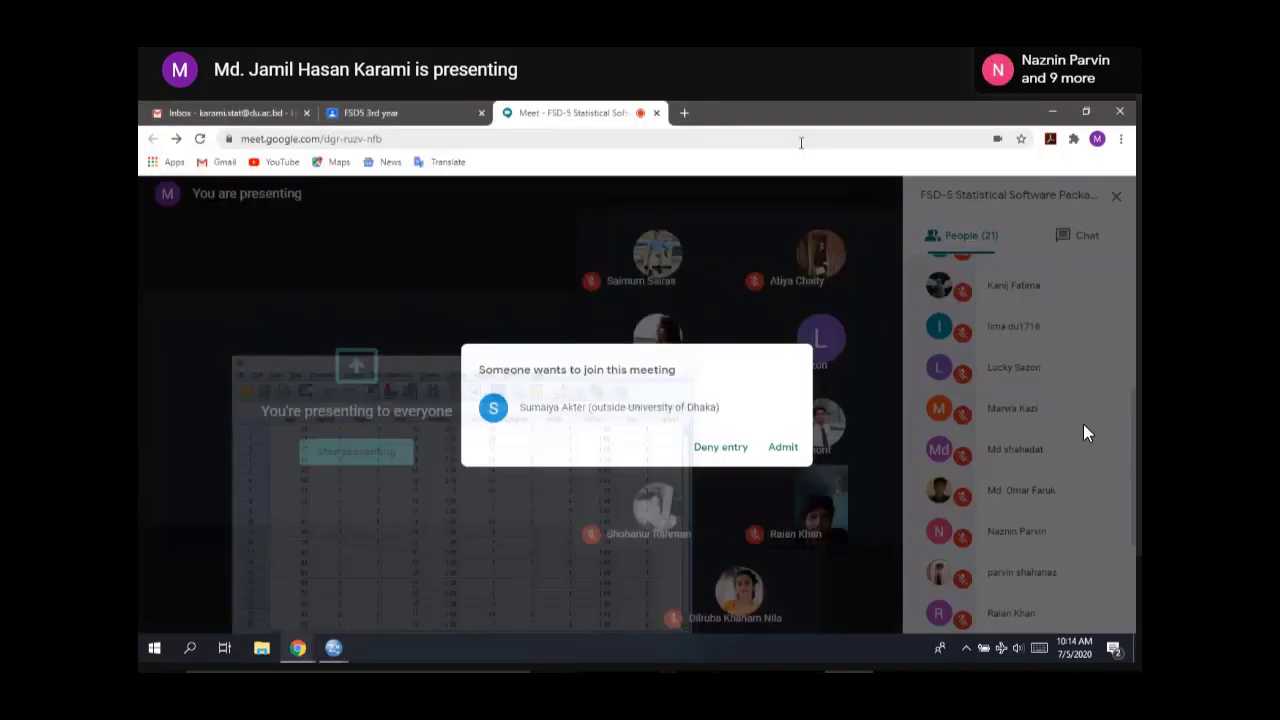
pyautogui.click(783, 455)
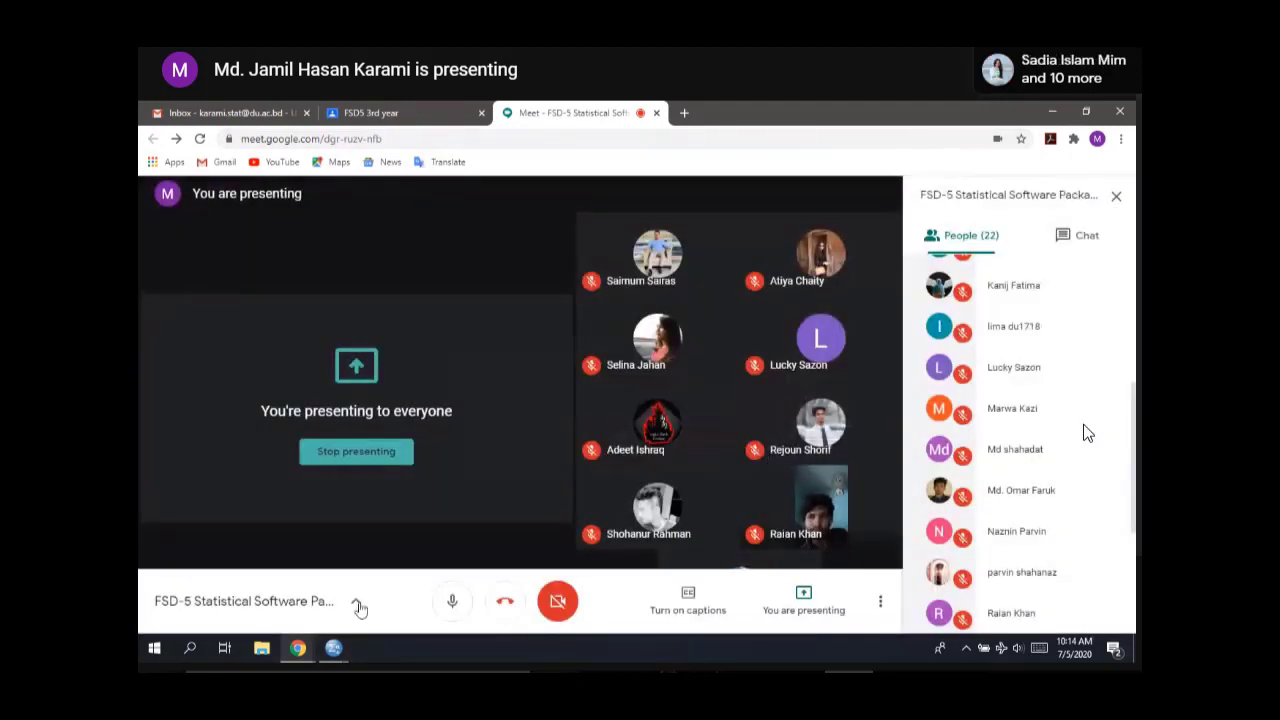
pyautogui.moveTo(333, 648)
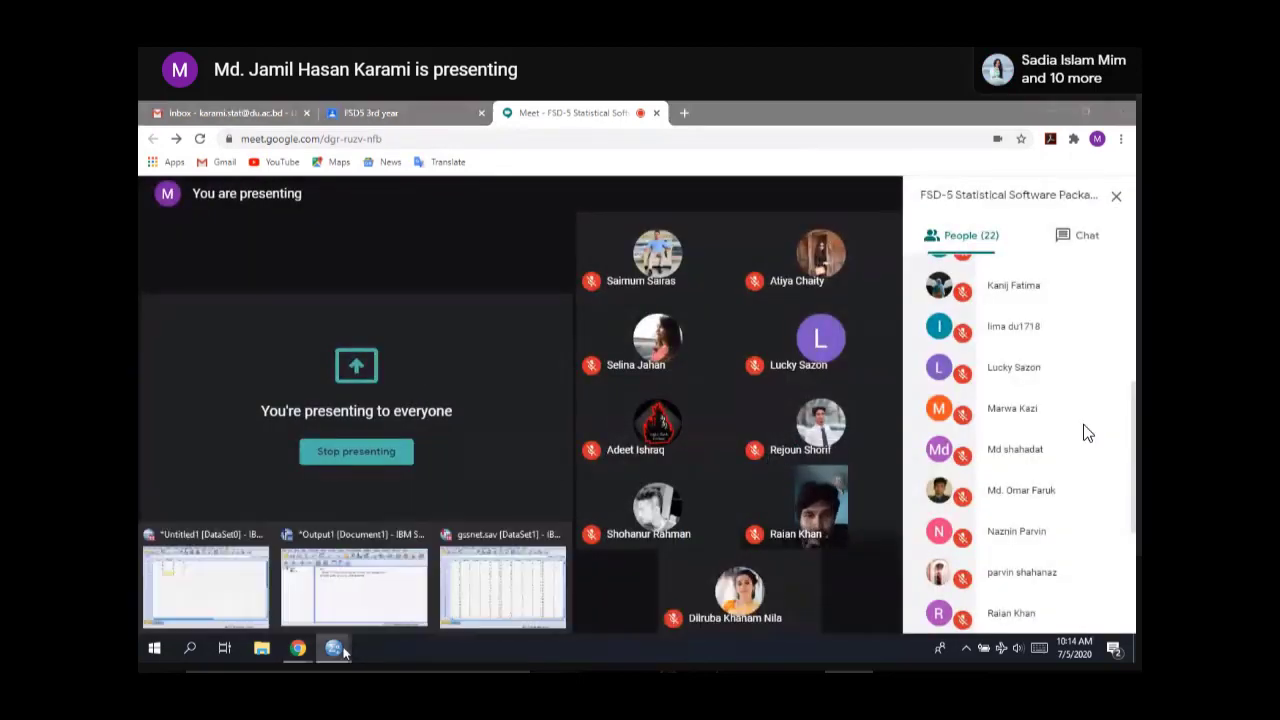
pyautogui.click(502, 585)
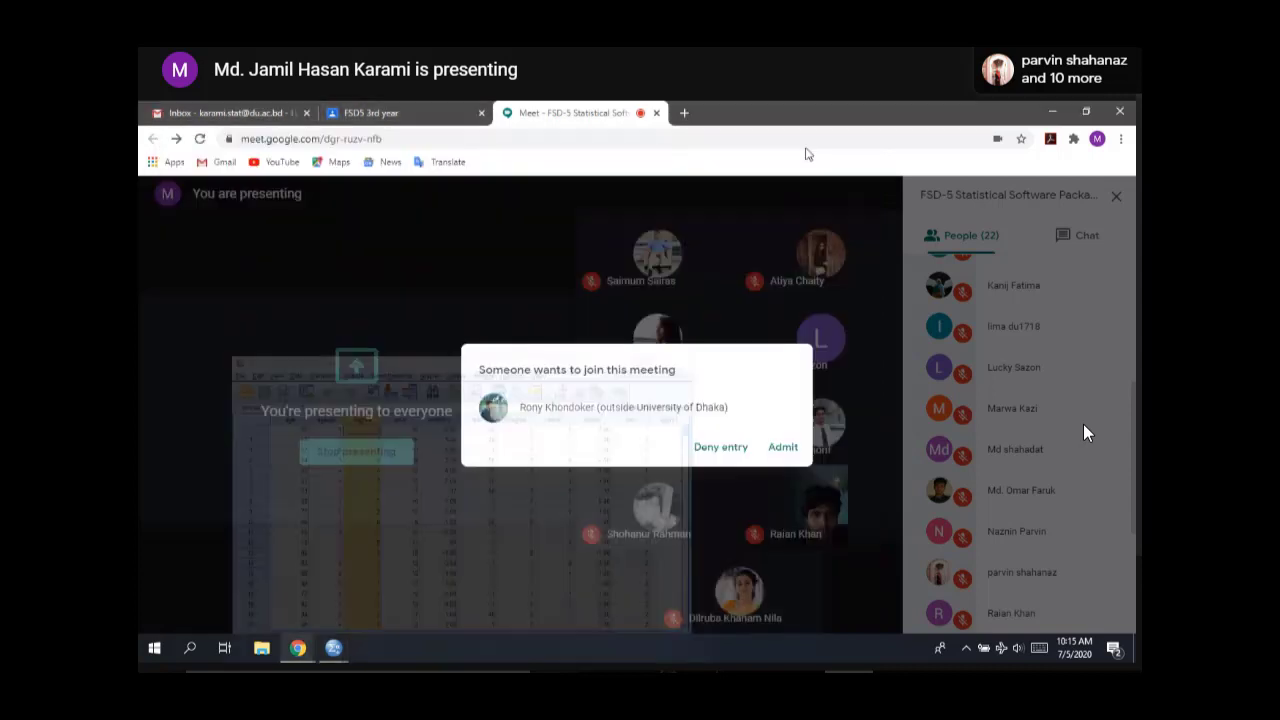
# Step: Accept the new join request in Google Meet and reopen the gssnet.sav Data Editor
pyautogui.click(780, 449)
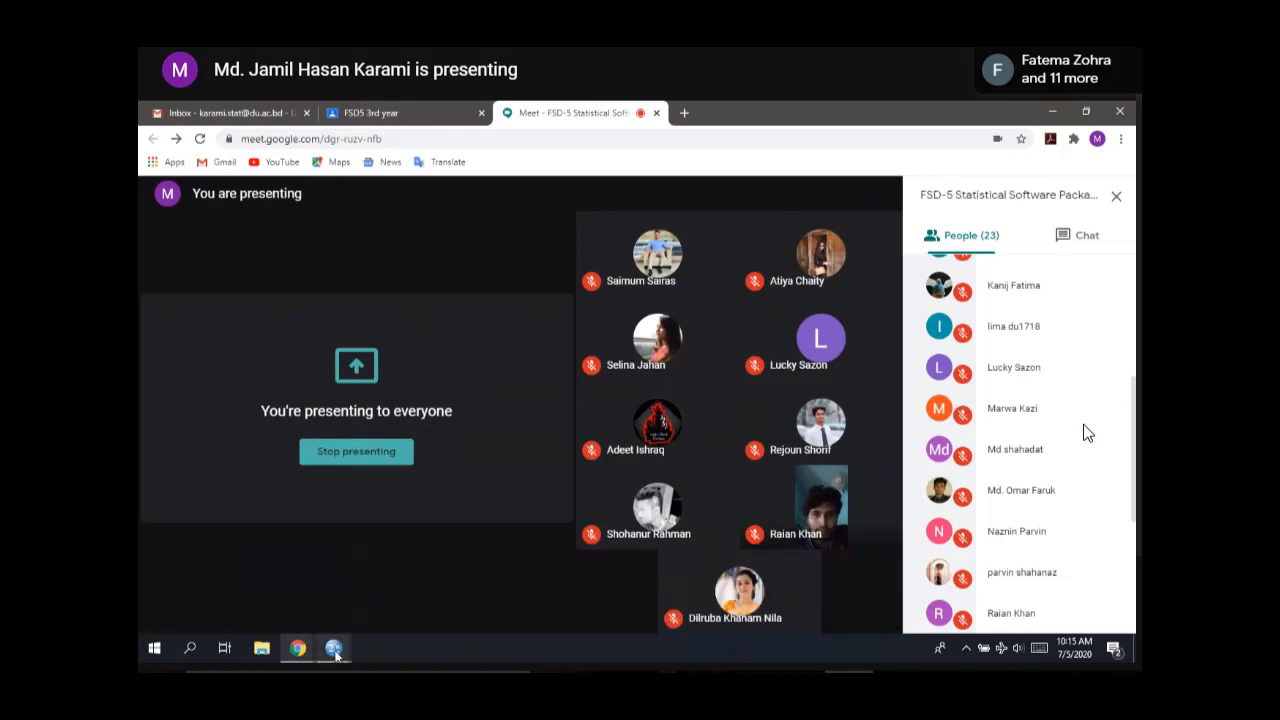
pyautogui.moveTo(333, 648)
pyautogui.click(535, 603)
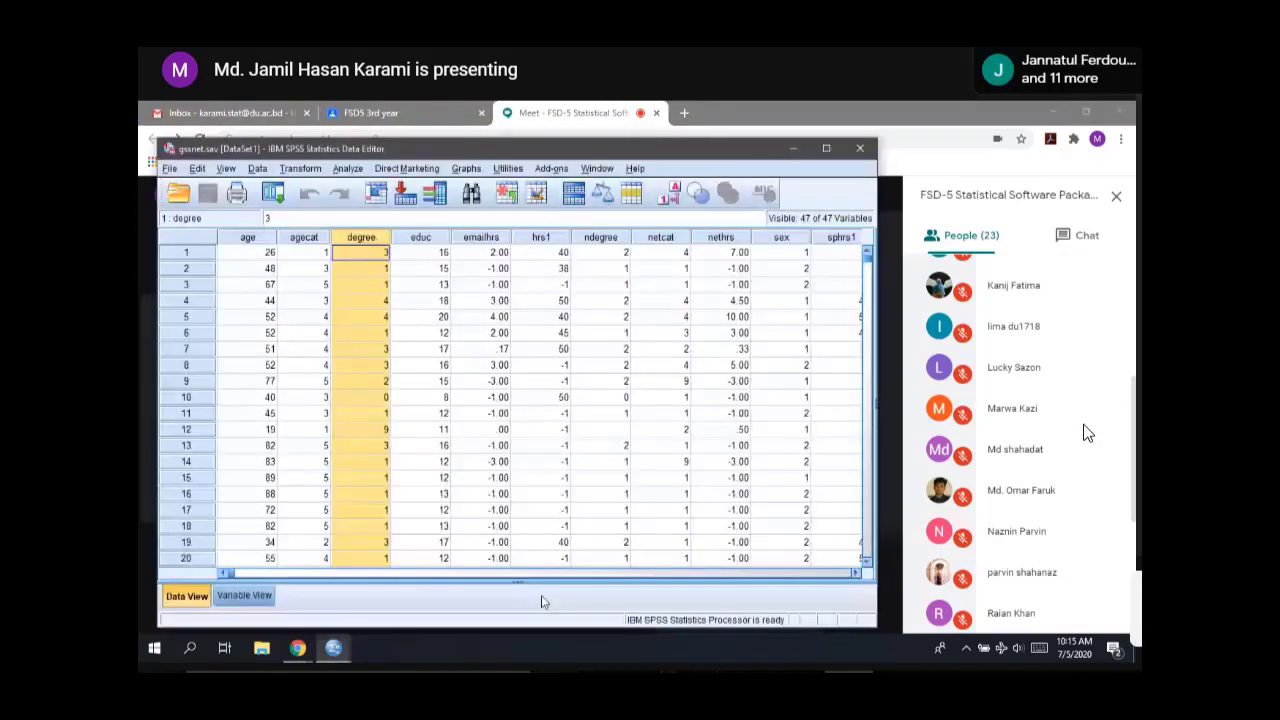
# Step: Examine the emailhrs and ndegree data, and open the dataset's variable information with a wider variable list
pyautogui.click(498, 237)
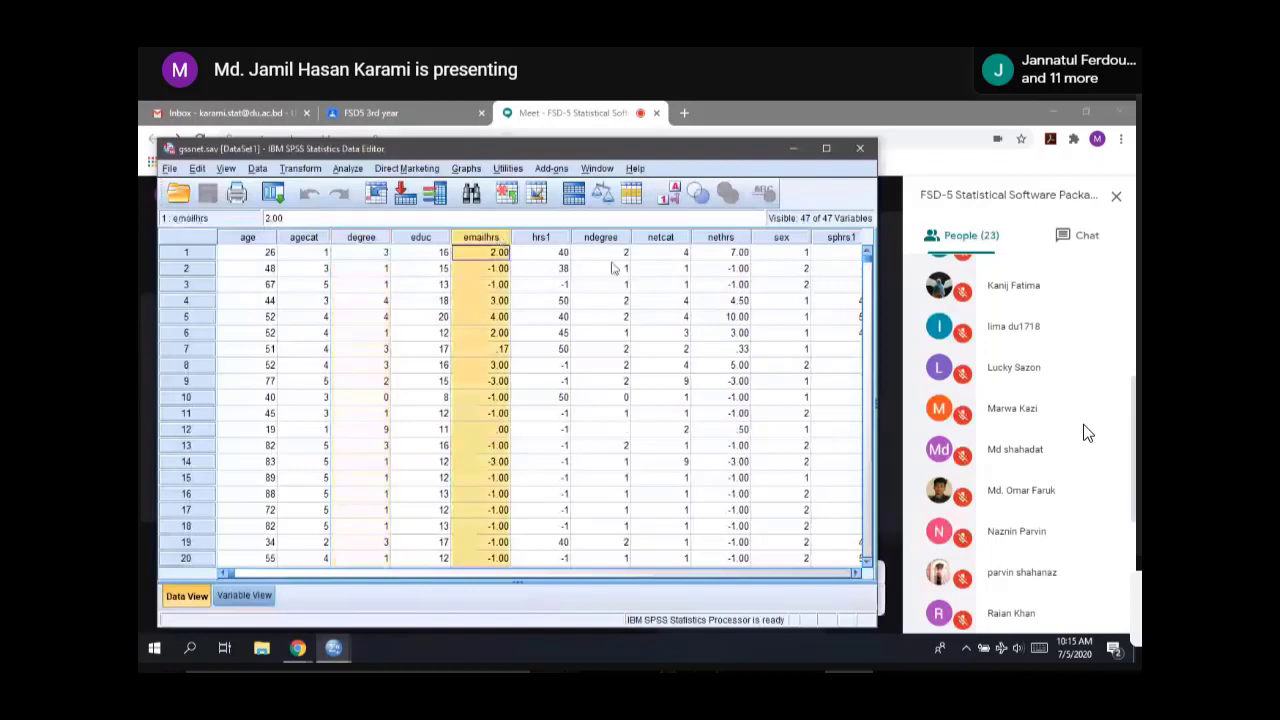
pyautogui.click(605, 254)
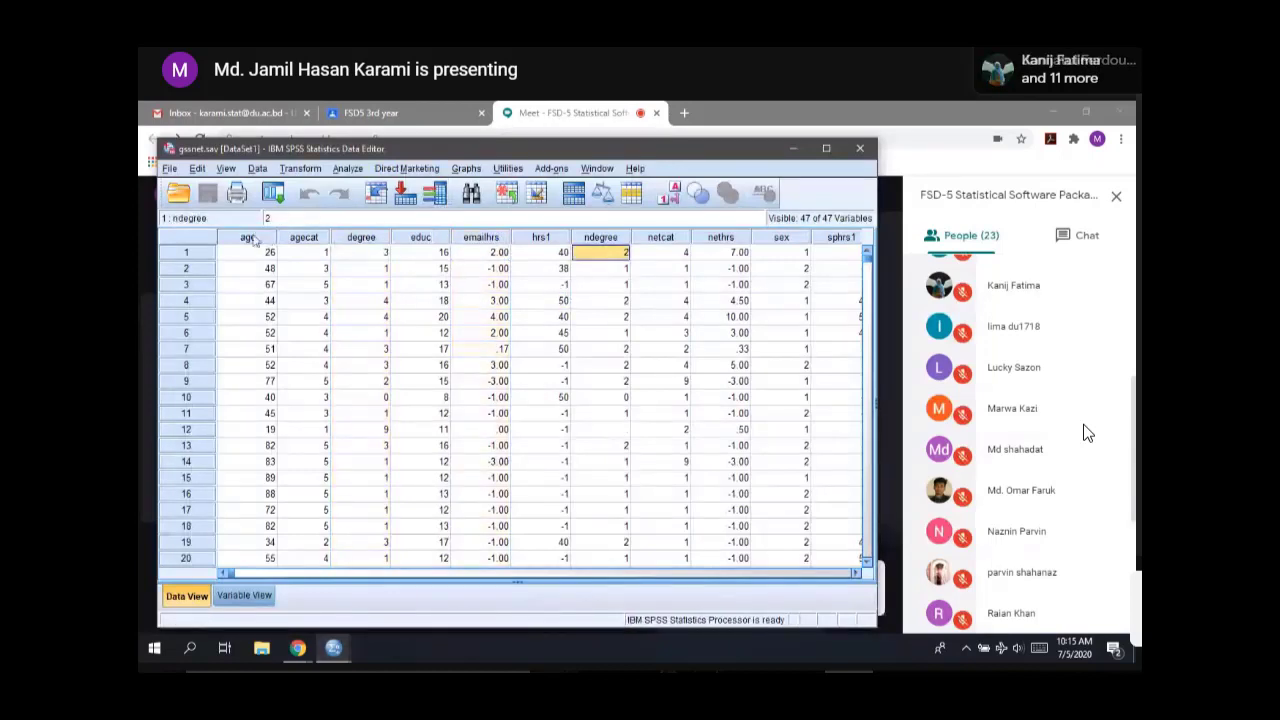
pyautogui.click(433, 193)
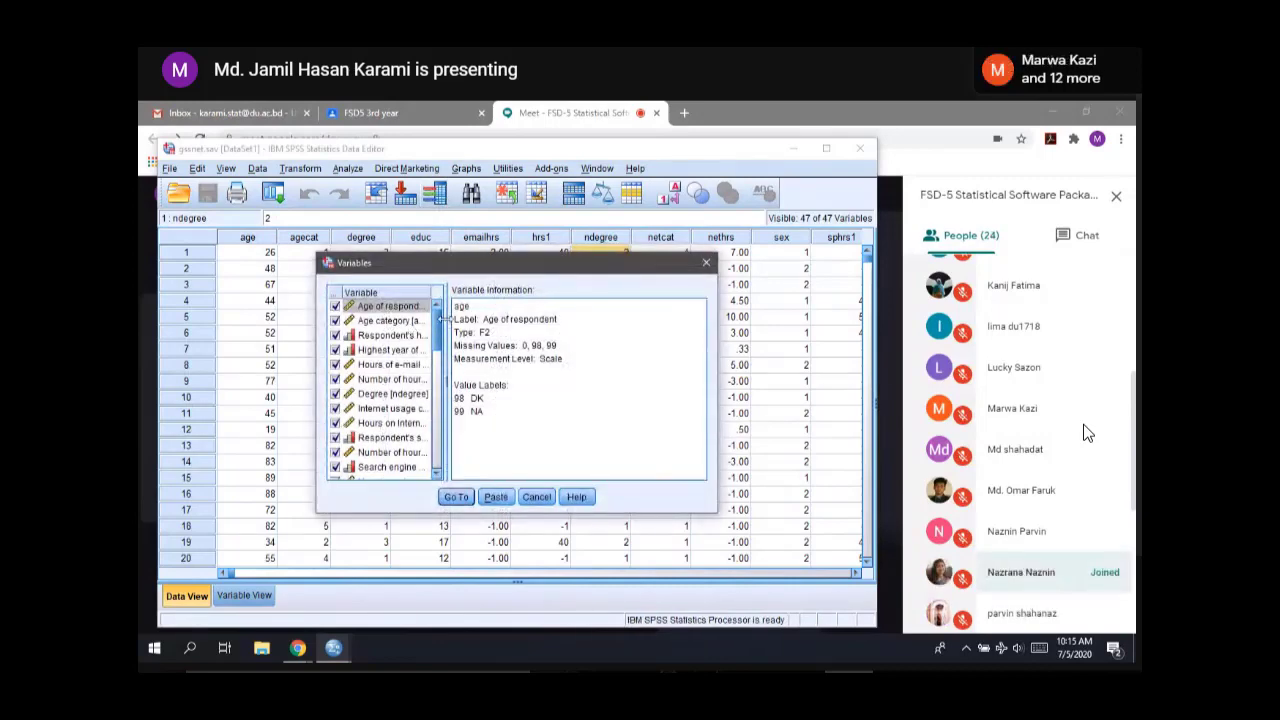
pyautogui.moveTo(447, 380); pyautogui.dragTo(531, 380)
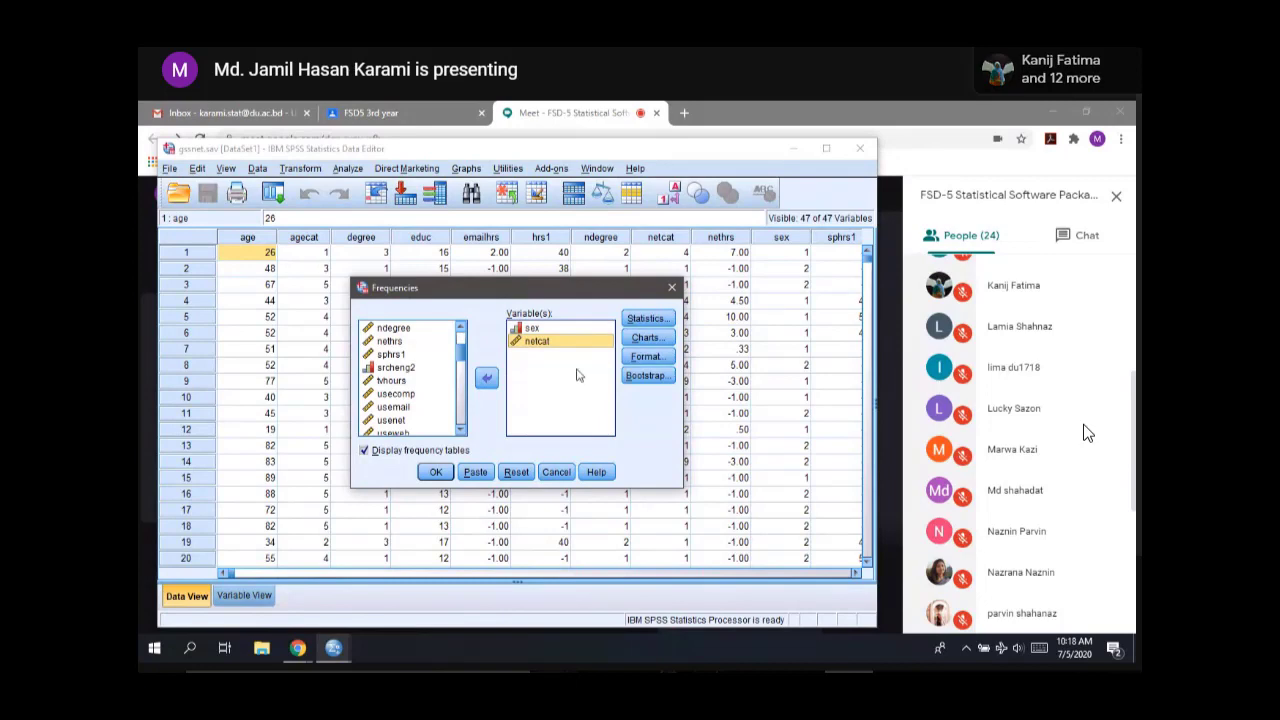
# Step: Run Frequencies for sex and netcat with frequency tables, and review the resulting tables in the maximised output viewer
pyautogui.click(438, 474)
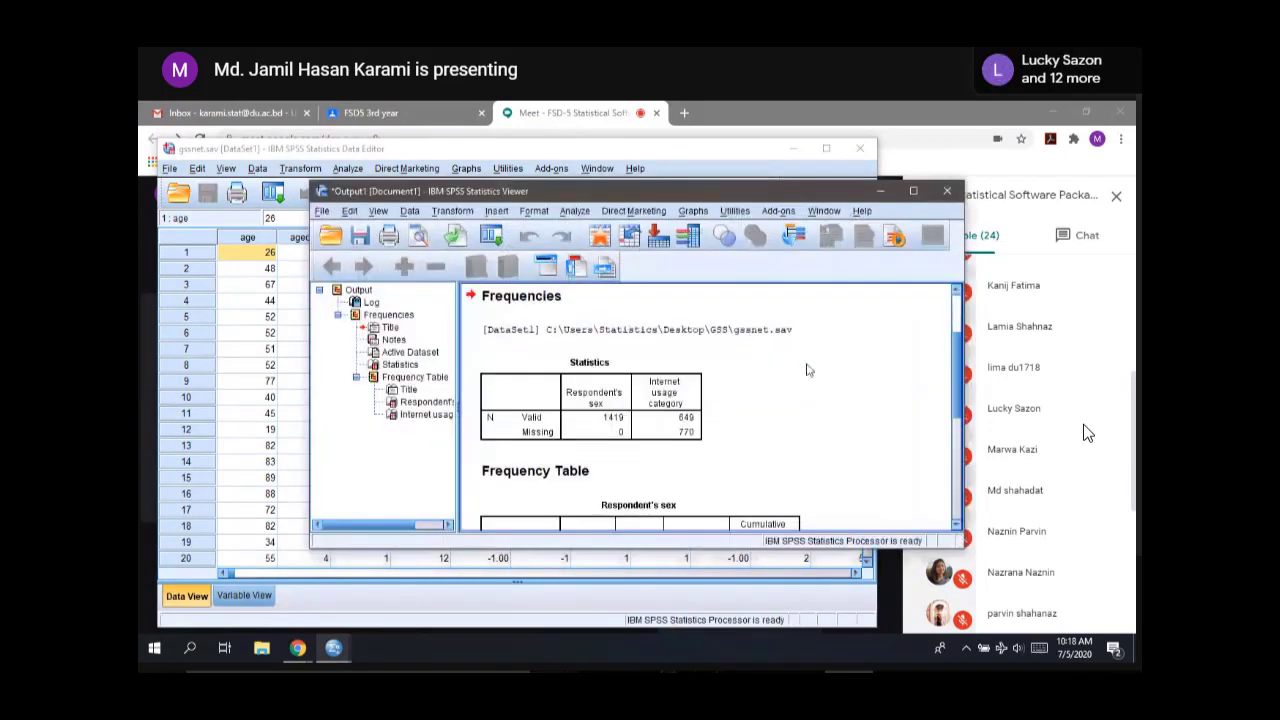
pyautogui.scroll(-3, 808, 370)
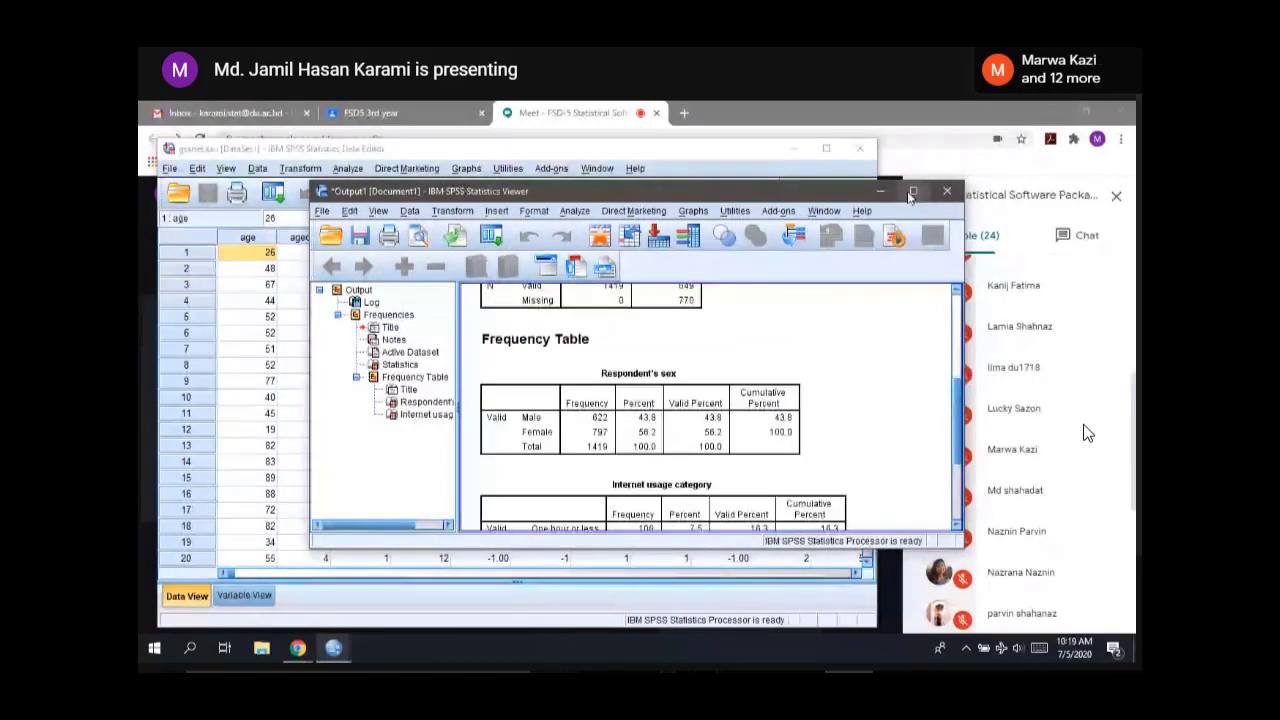
pyautogui.click(912, 191)
pyautogui.scroll(3, 540, 380)
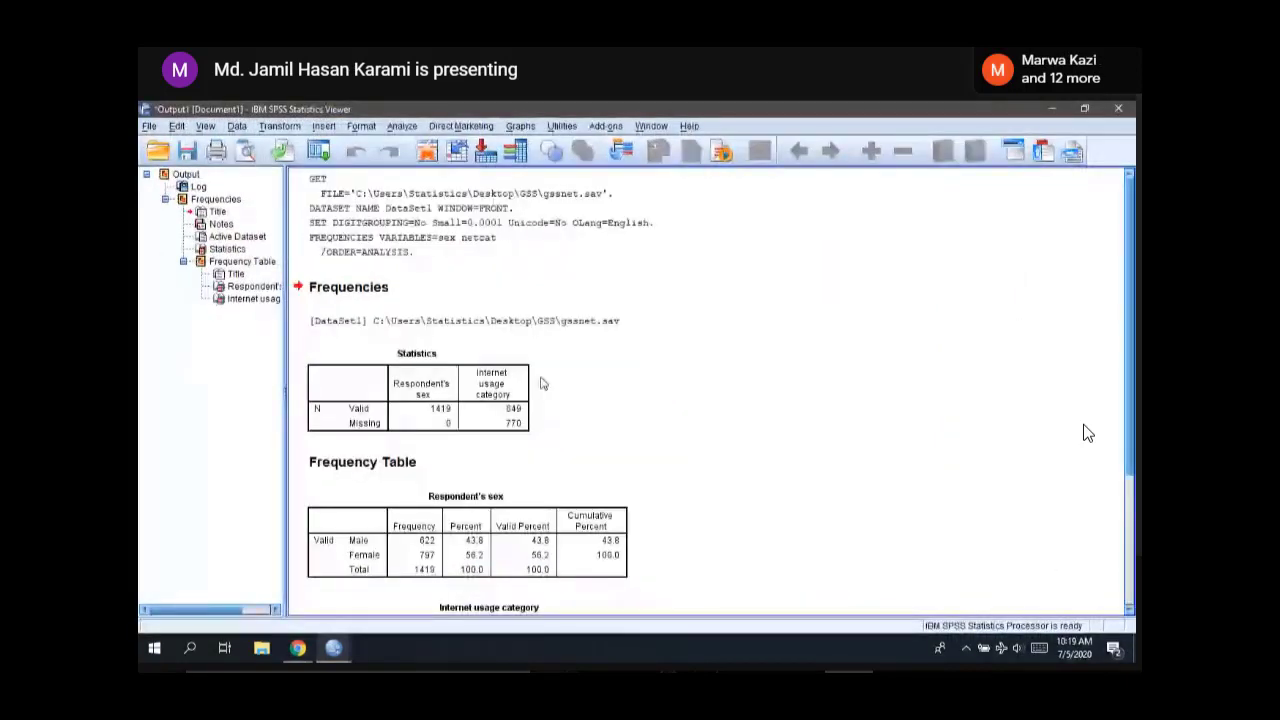
pyautogui.scroll(-3, 540, 383)
pyautogui.scroll(-2, 749, 314)
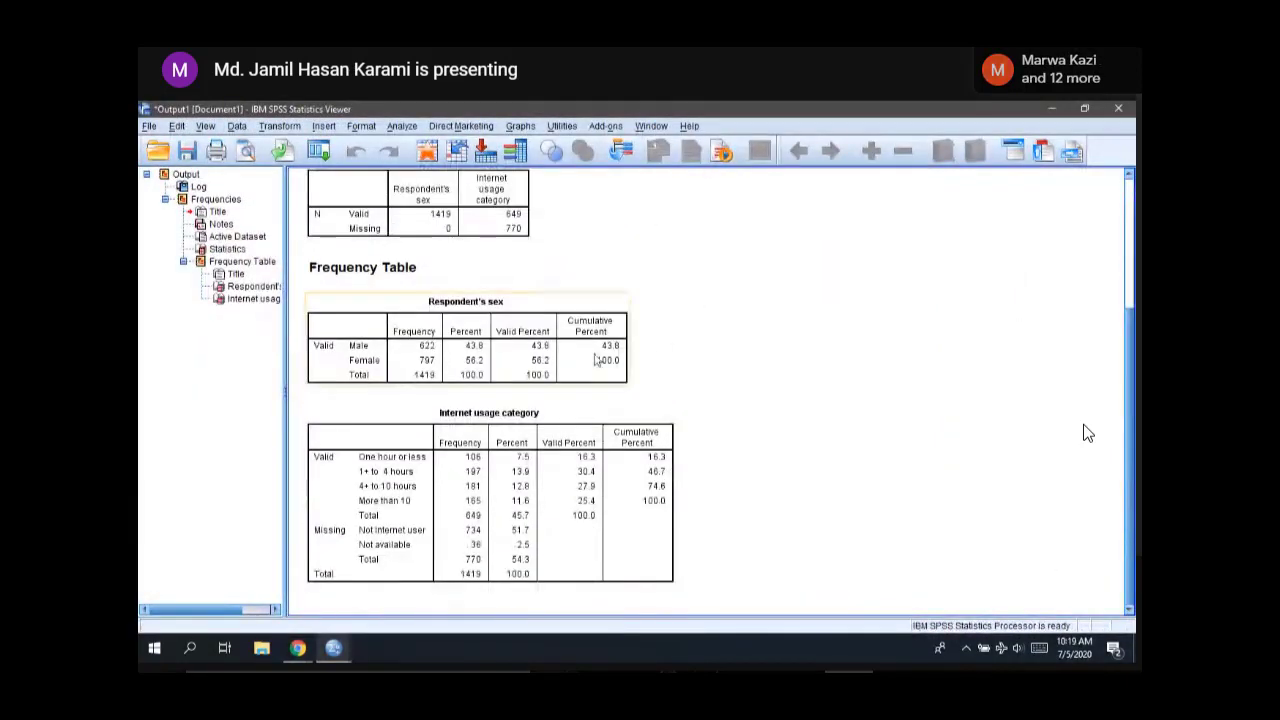
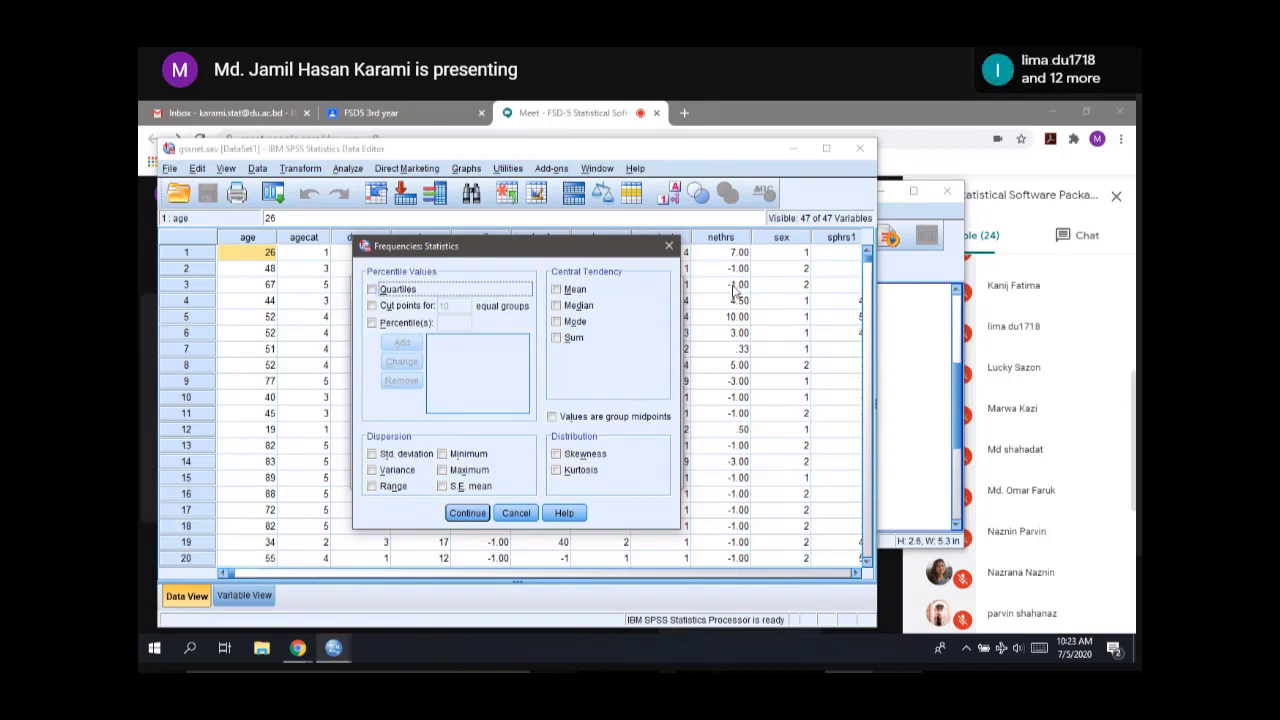
# Step: Close the Frequencies statistics options and the Frequencies dialog without running the analysis
pyautogui.click(670, 246)
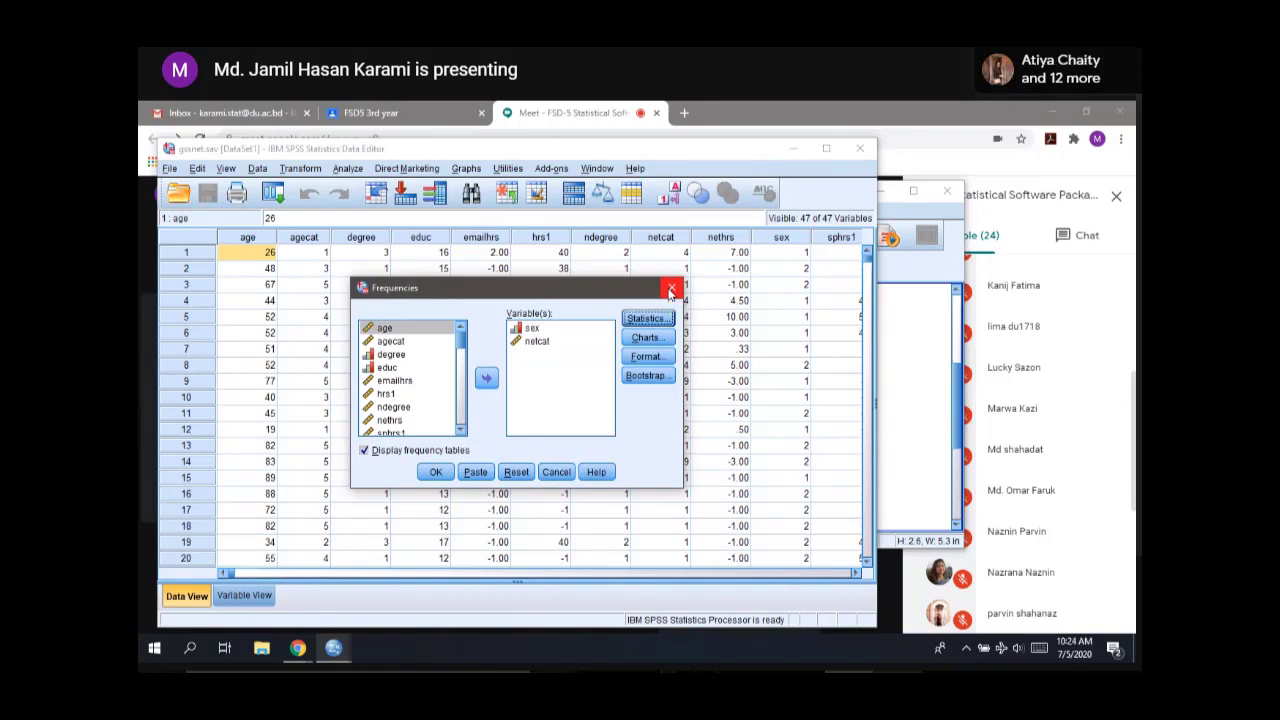
pyautogui.click(671, 291)
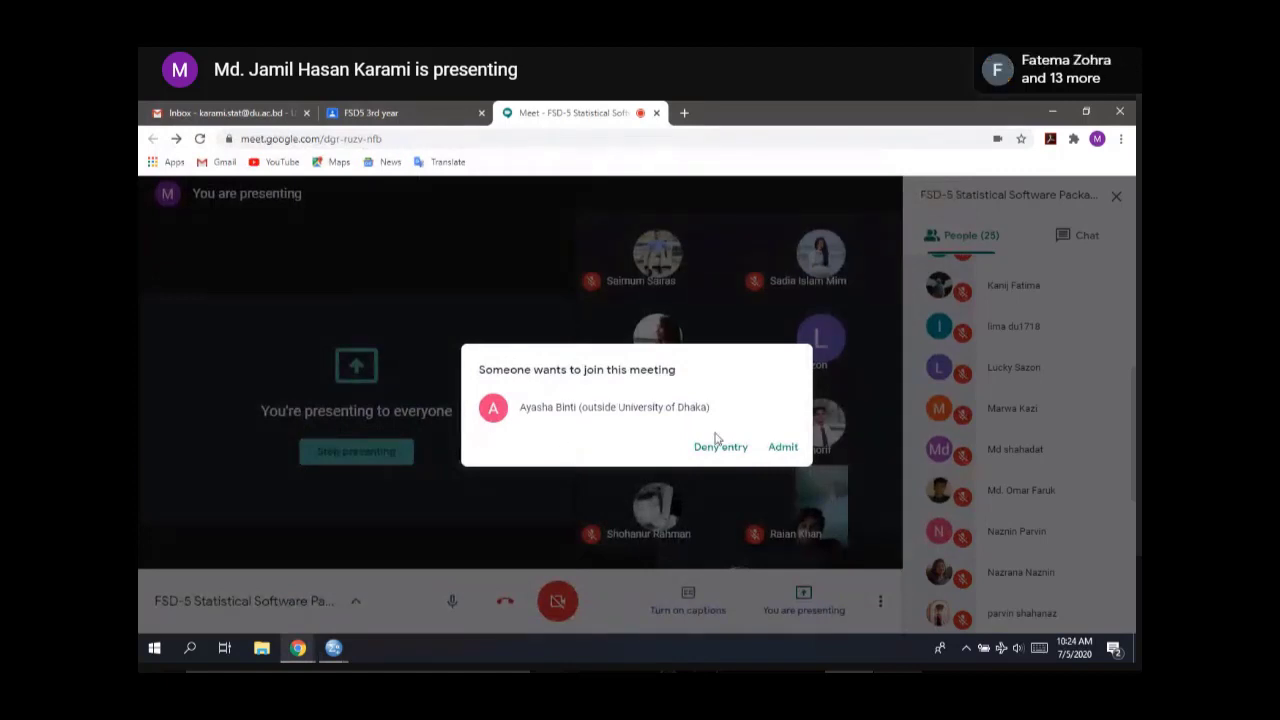
# Step: Admit the guest requesting to join the Google Meet call, and switch back to the gssnet.sav data in SPSS
pyautogui.click(786, 450)
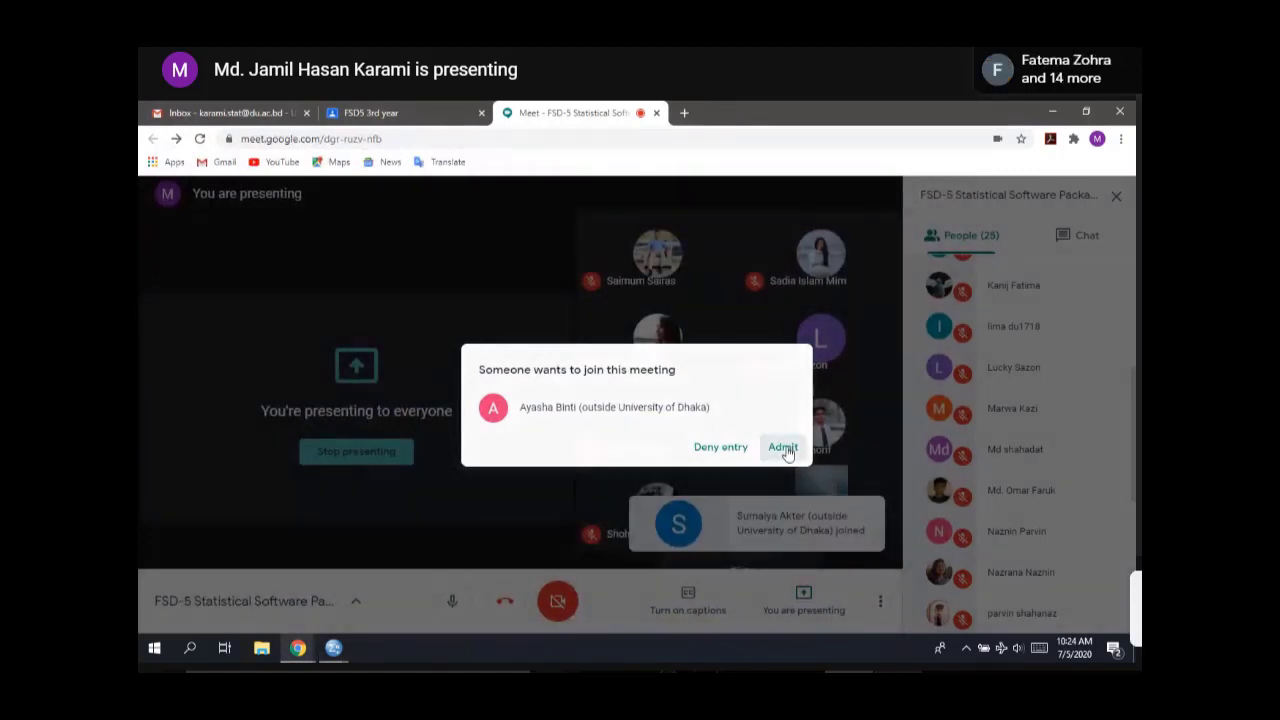
pyautogui.click(784, 448)
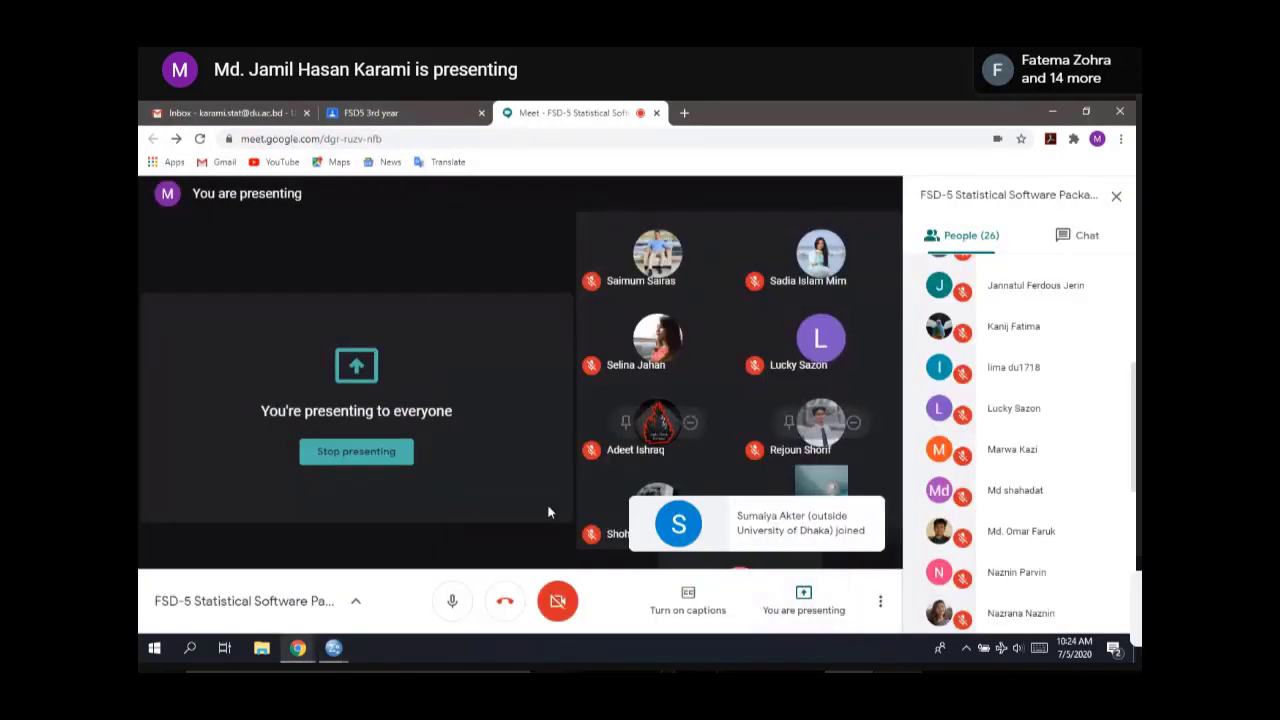
pyautogui.moveTo(338, 655)
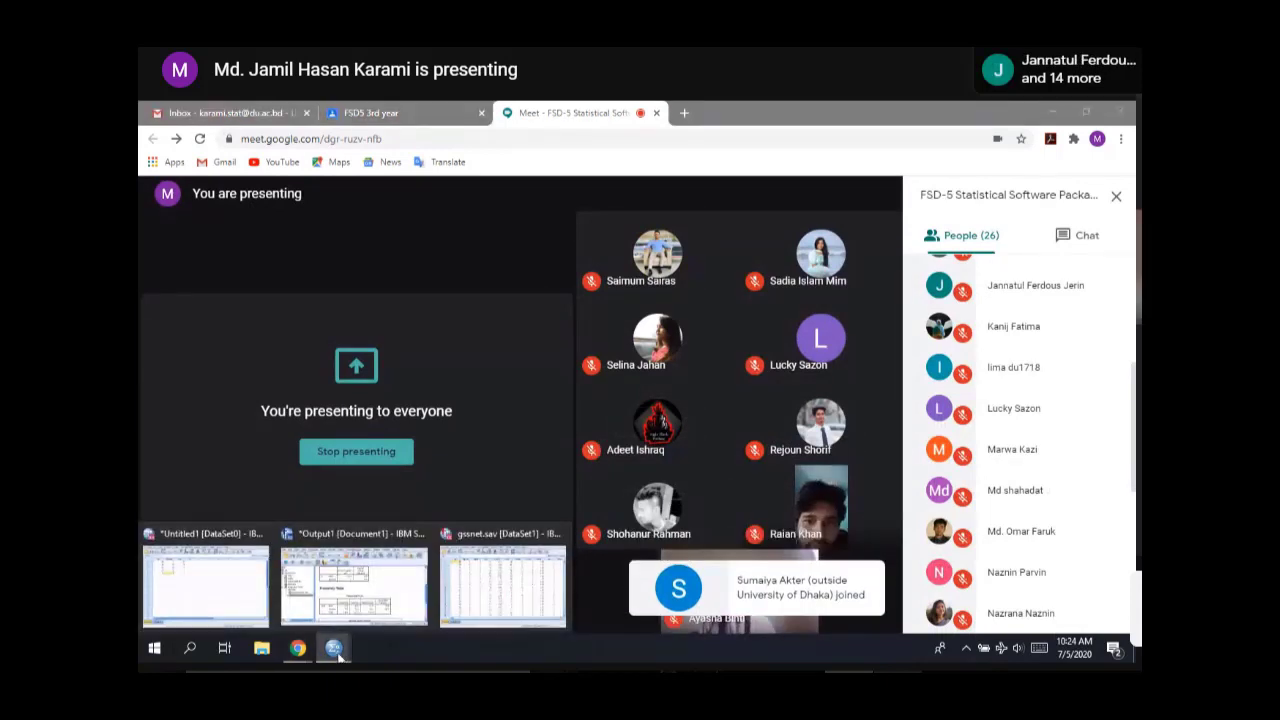
pyautogui.click(500, 585)
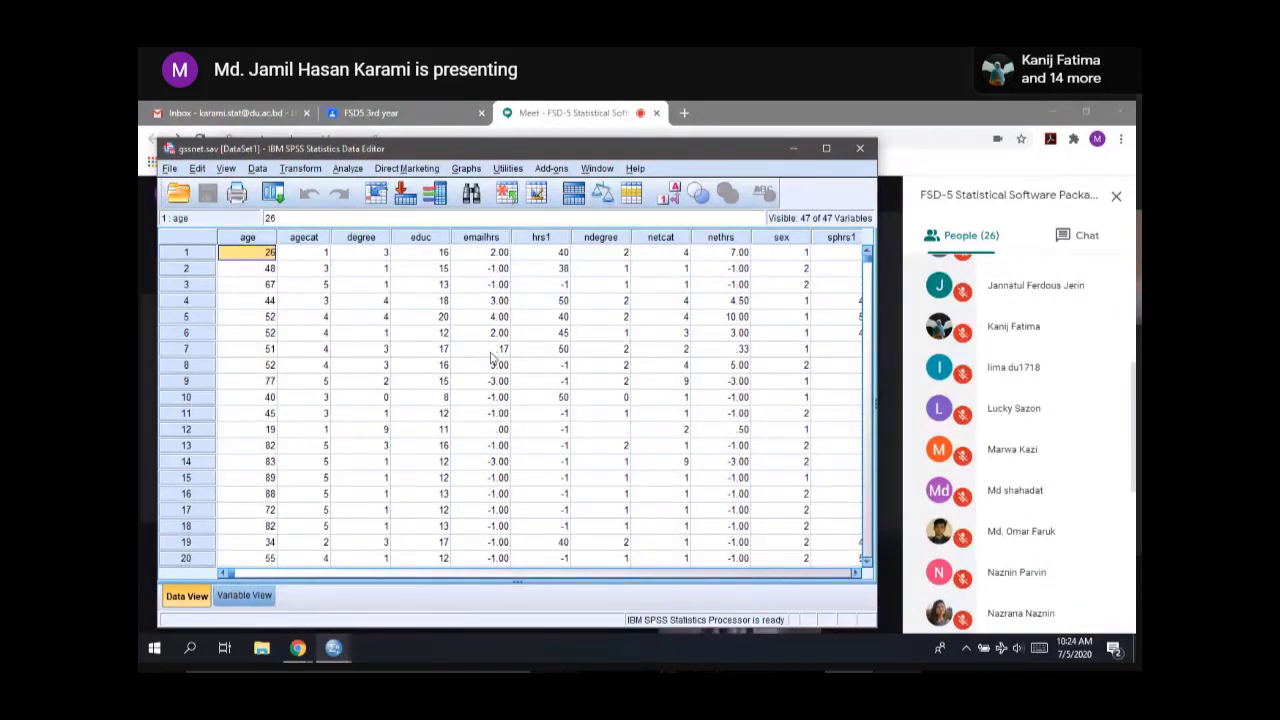
pyautogui.click(473, 172)
pyautogui.moveTo(513, 233)
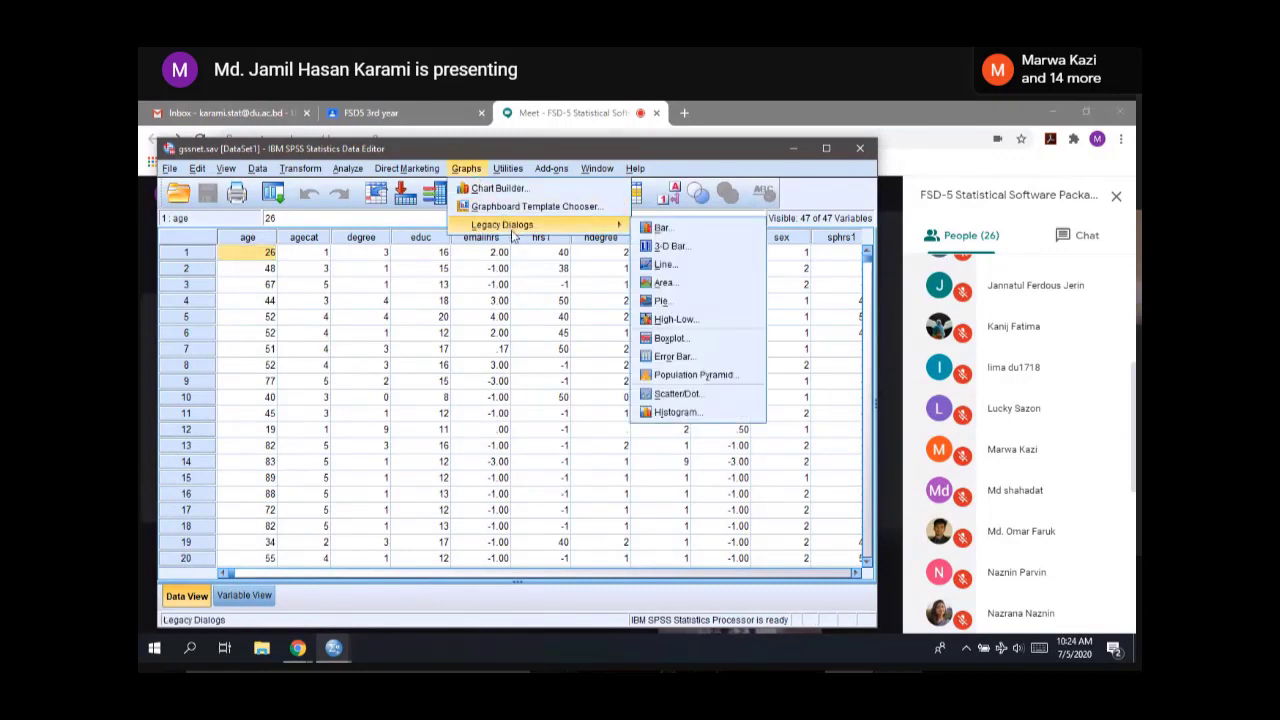
pyautogui.click(686, 231)
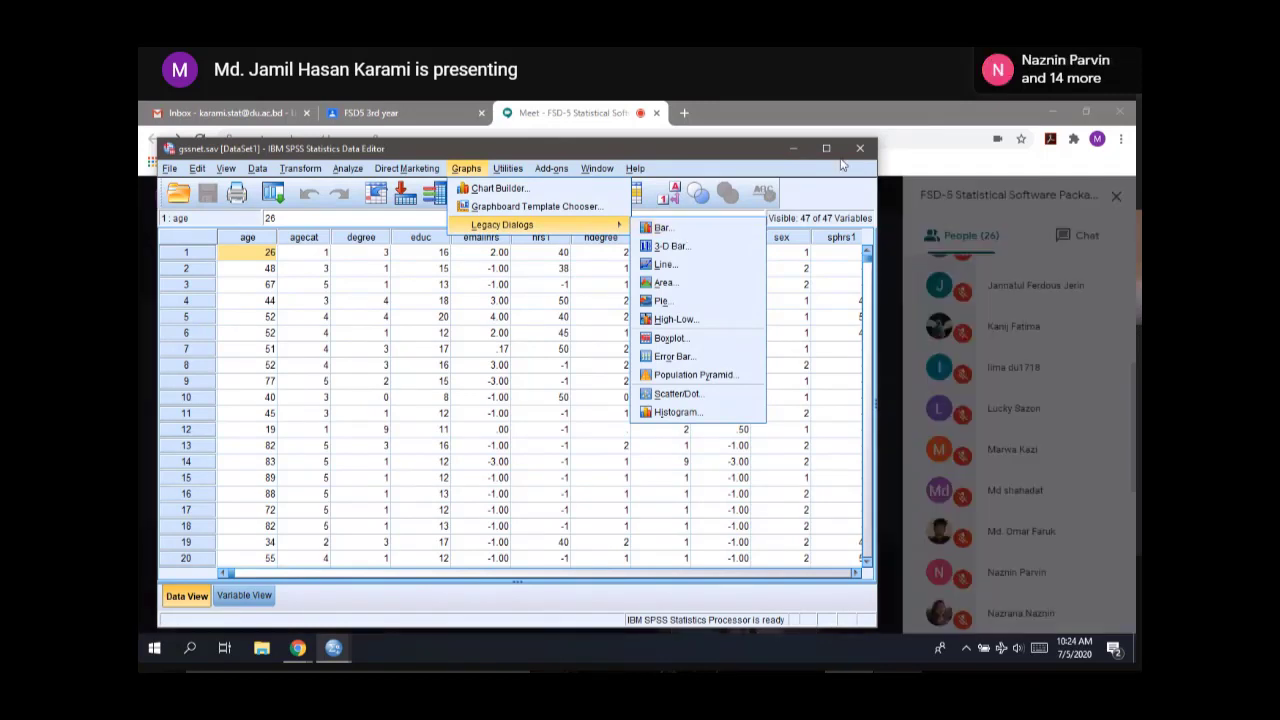
# Step: Admit the two guests requesting to join the Google Meet call, and return to the gssnet.sav data in SPSS
pyautogui.click(799, 149)
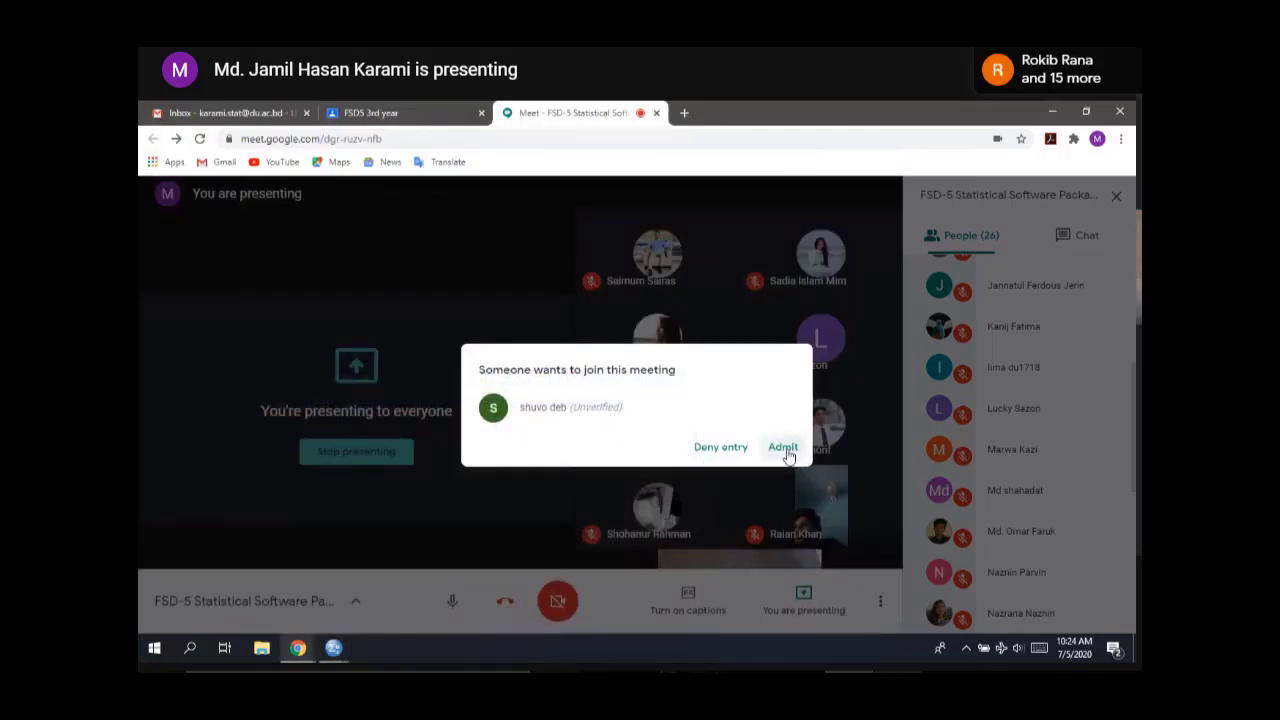
pyautogui.click(785, 449)
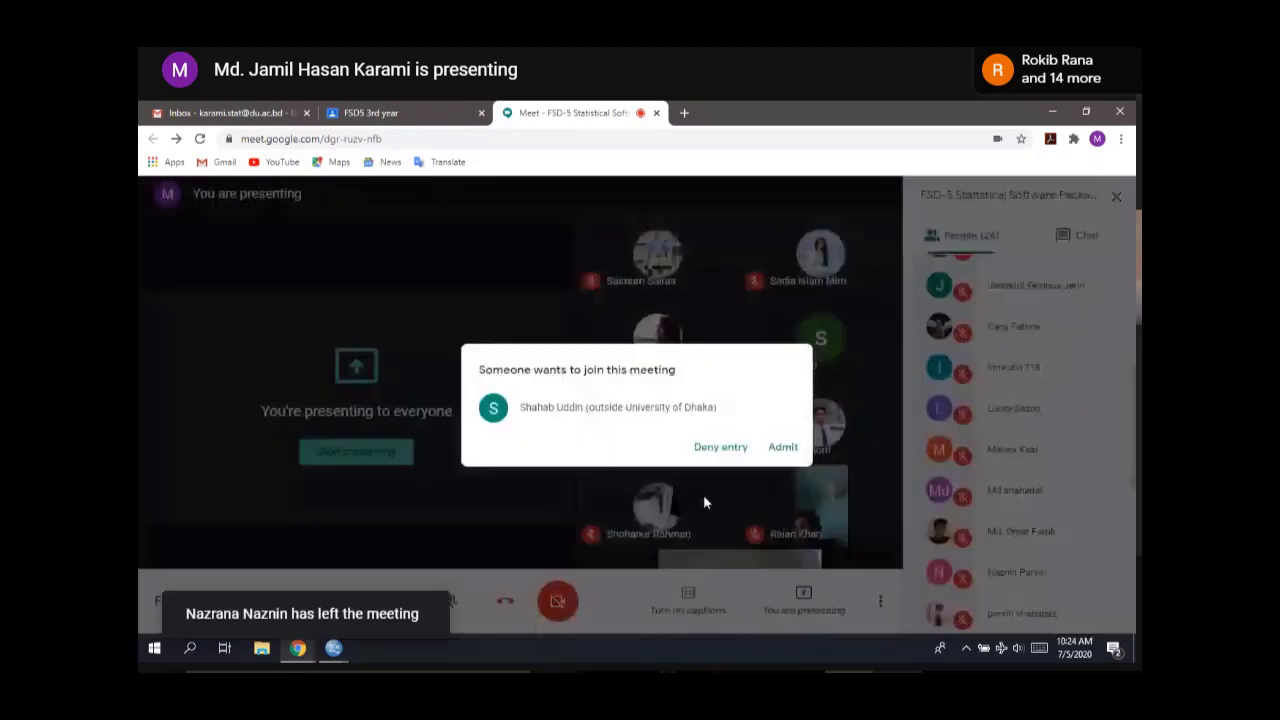
pyautogui.click(785, 449)
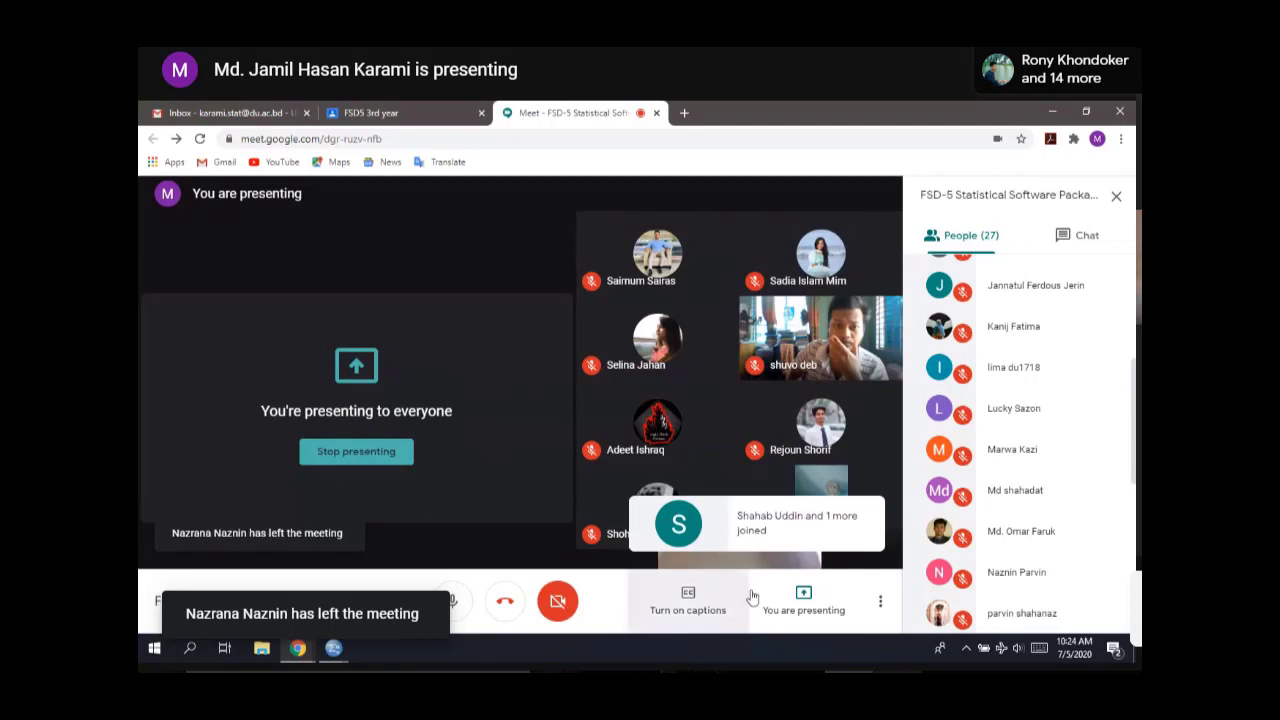
pyautogui.click(336, 648)
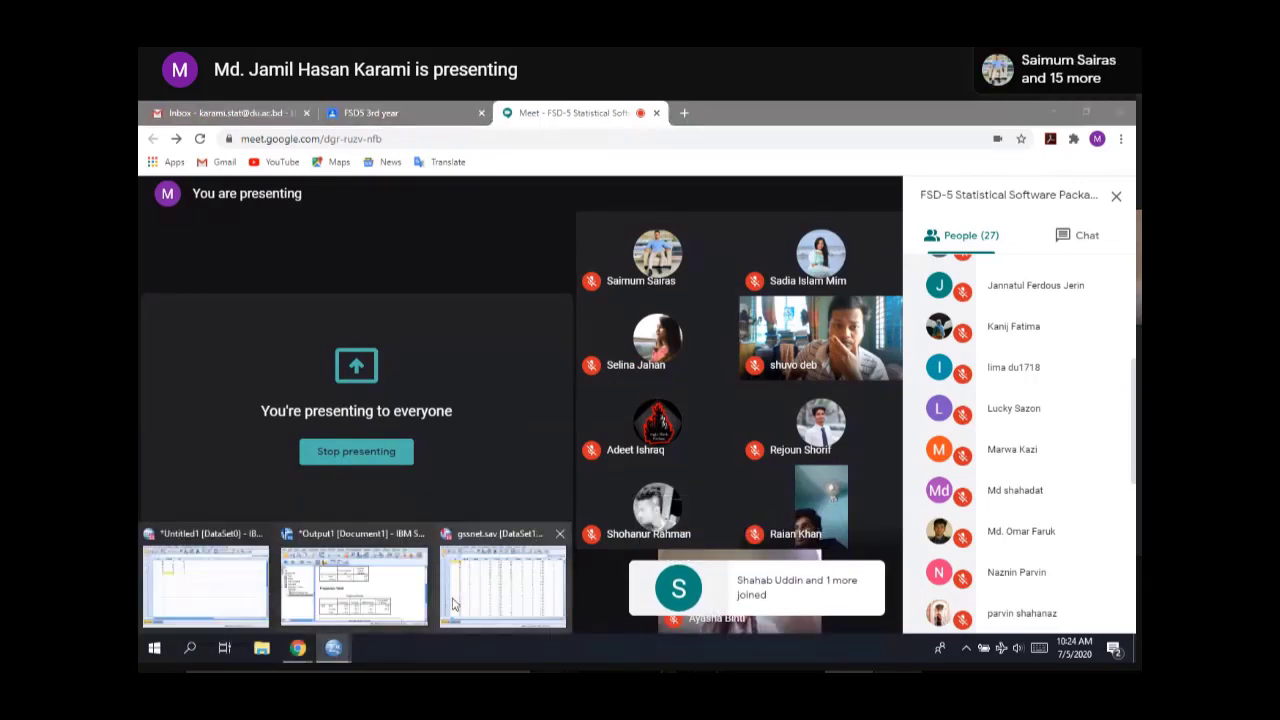
pyautogui.click(489, 588)
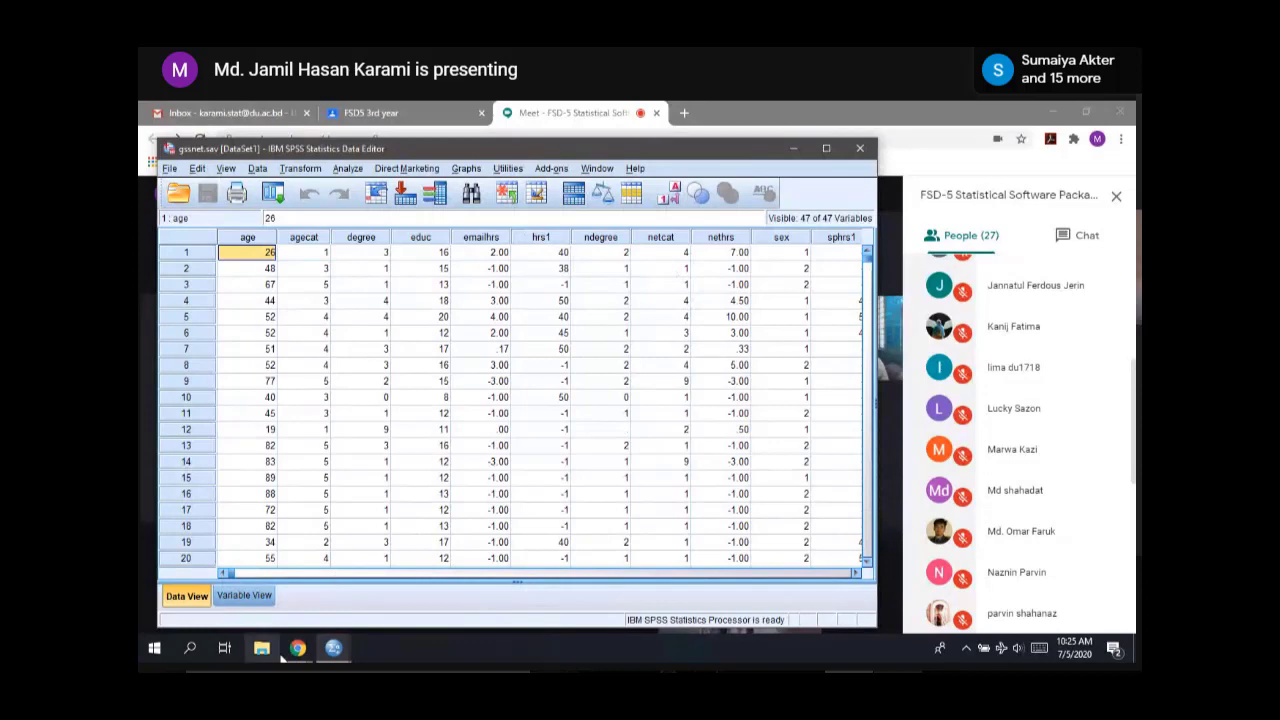
# Step: Open the output document and examine the Statistics table and the frequency table for respondent's sex
pyautogui.click(333, 648)
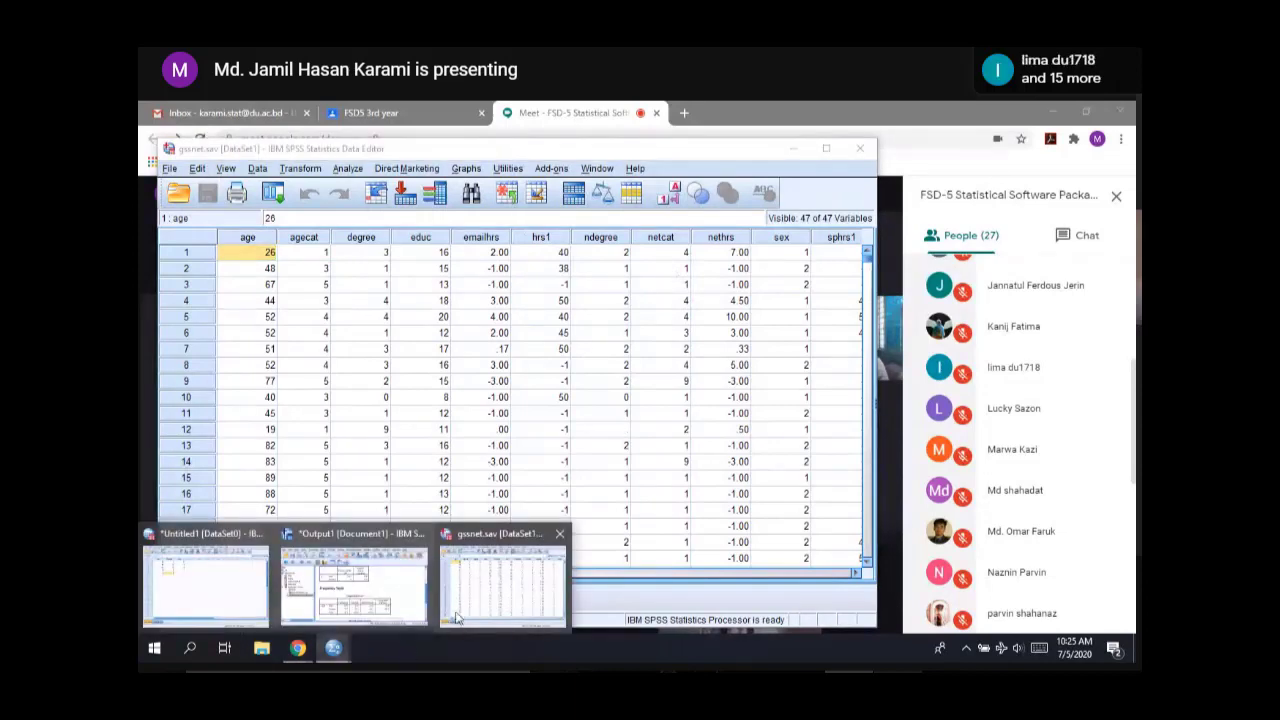
pyautogui.click(395, 590)
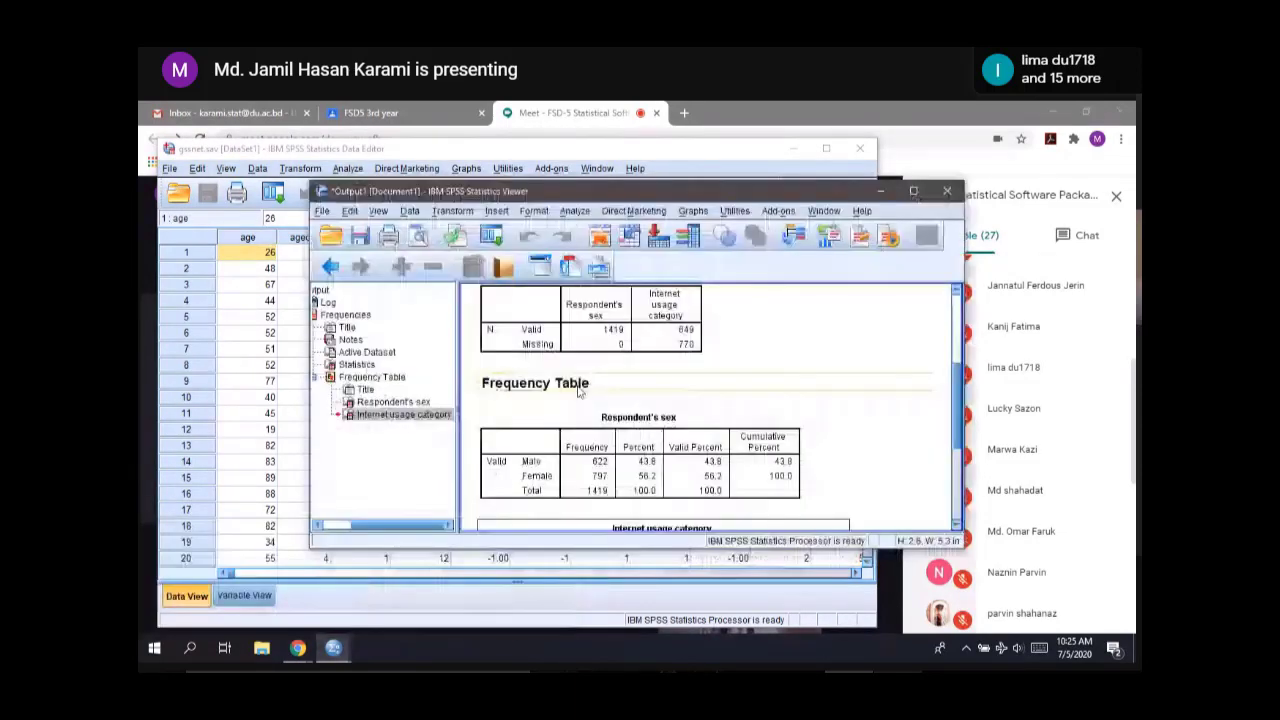
pyautogui.scroll(4, 580, 394)
pyautogui.scroll(-1, 588, 396)
pyautogui.scroll(-1, 590, 397)
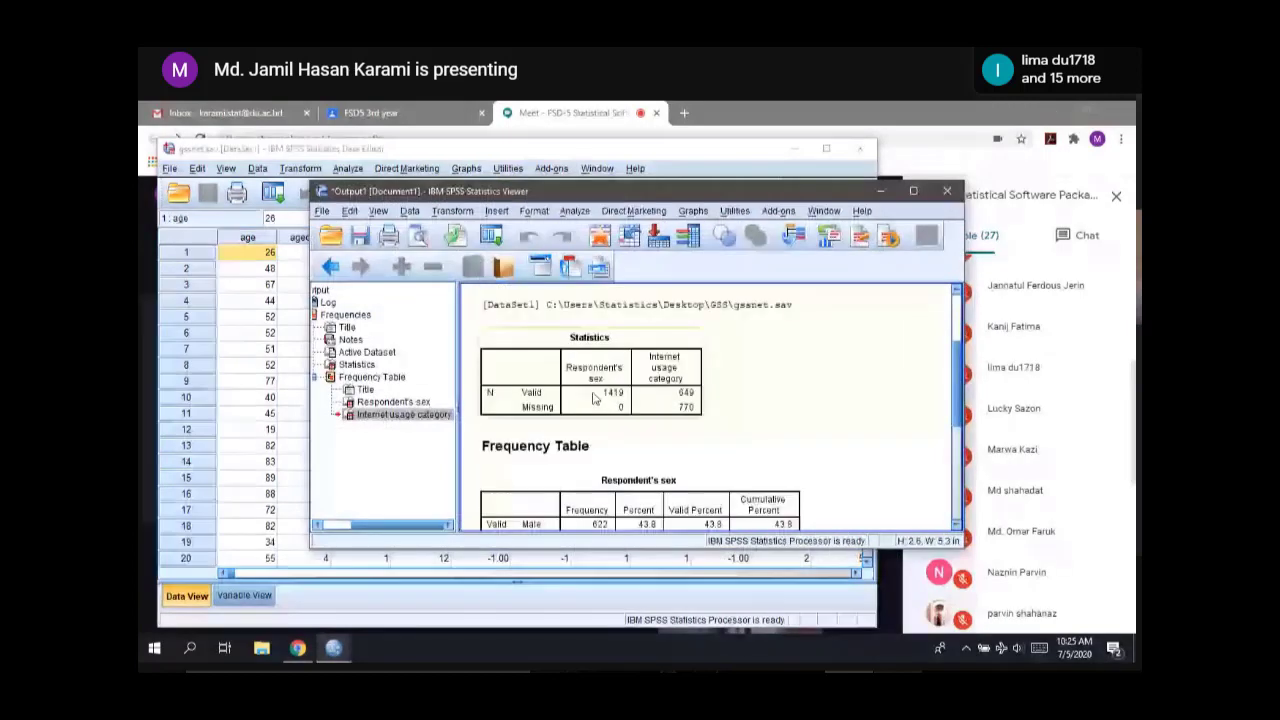
pyautogui.scroll(-1, 593, 398)
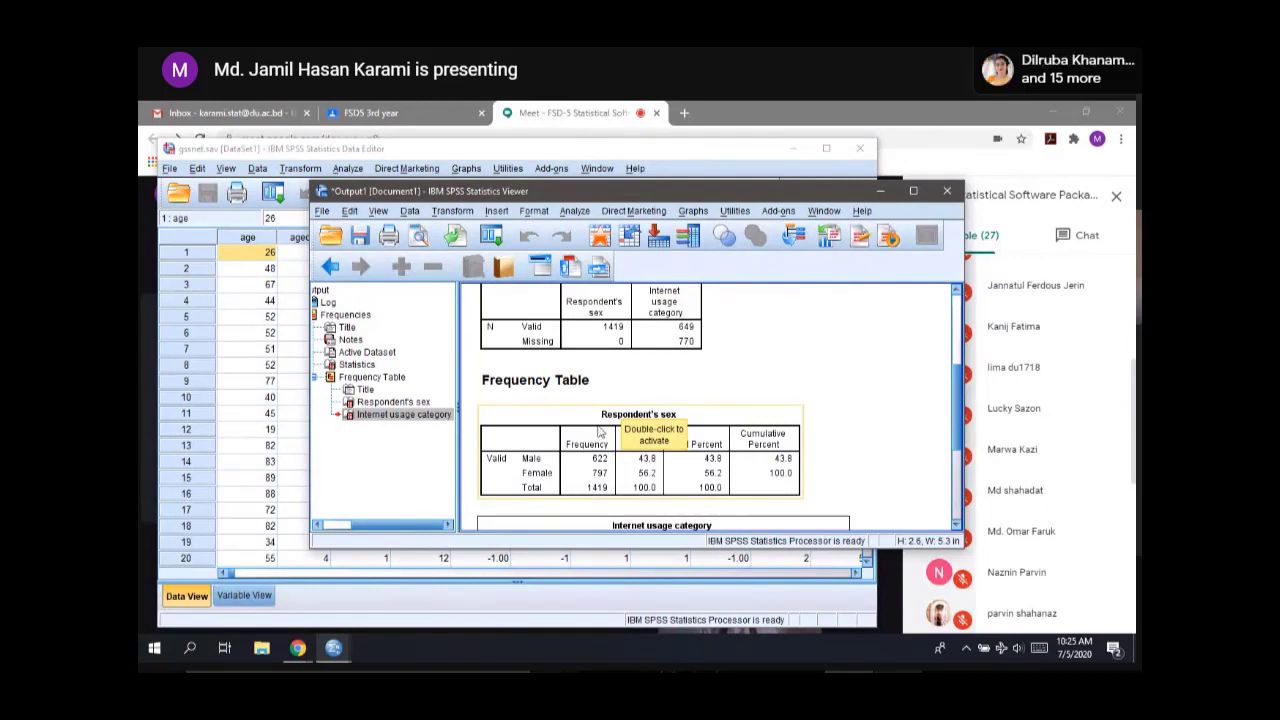
# Step: Create a simple bar chart from the gssnet.sav data, using summaries for groups of cases, N of cases and sex as the category axis
pyautogui.click(711, 155)
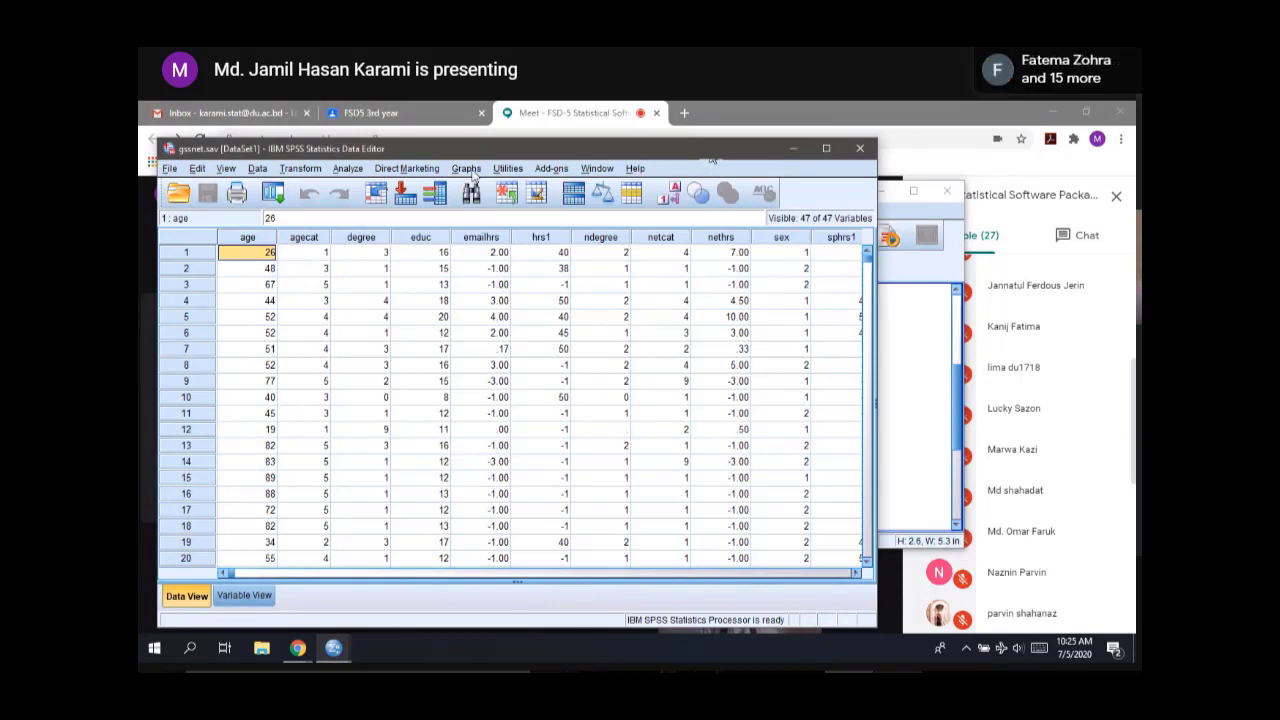
pyautogui.click(474, 170)
pyautogui.moveTo(508, 226)
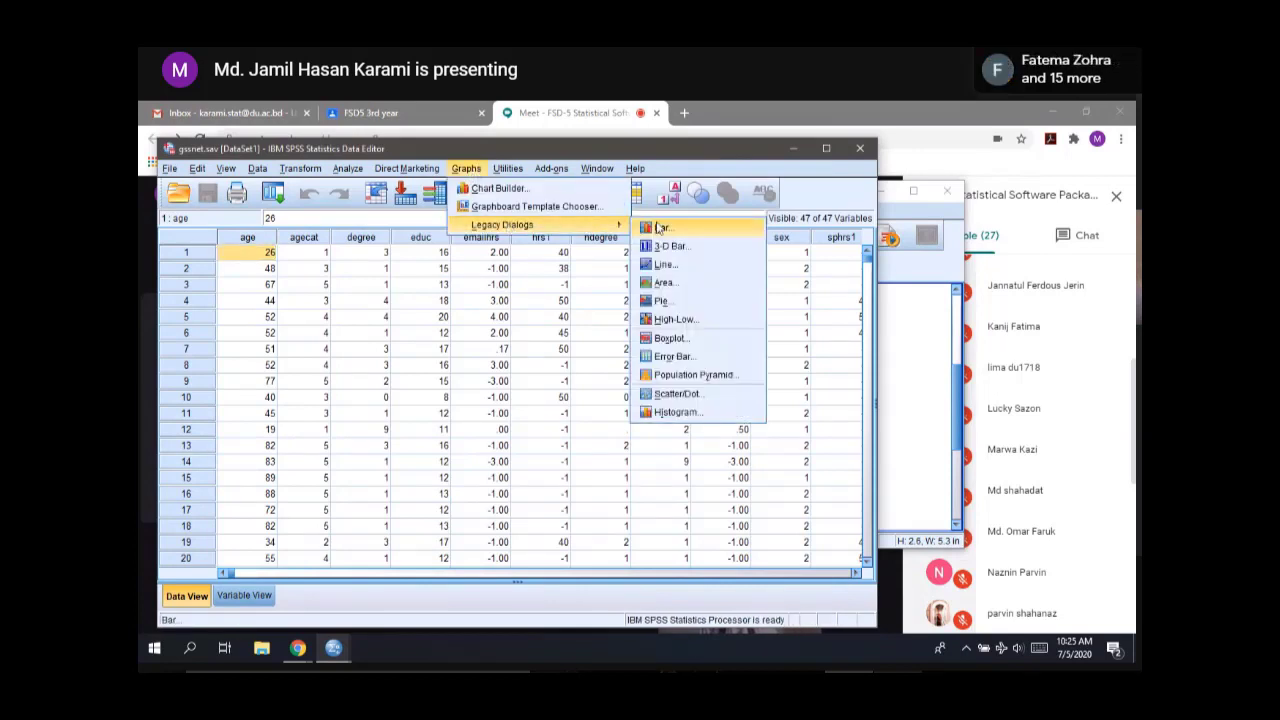
pyautogui.click(662, 228)
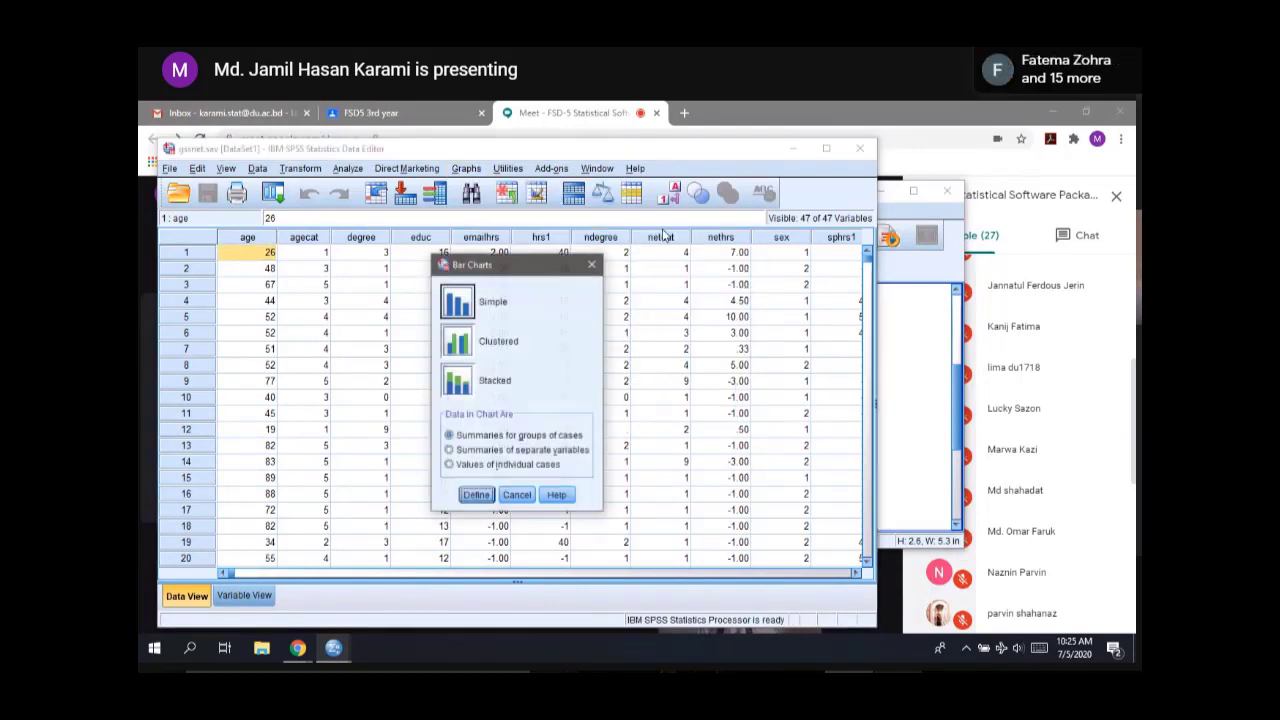
pyautogui.click(463, 305)
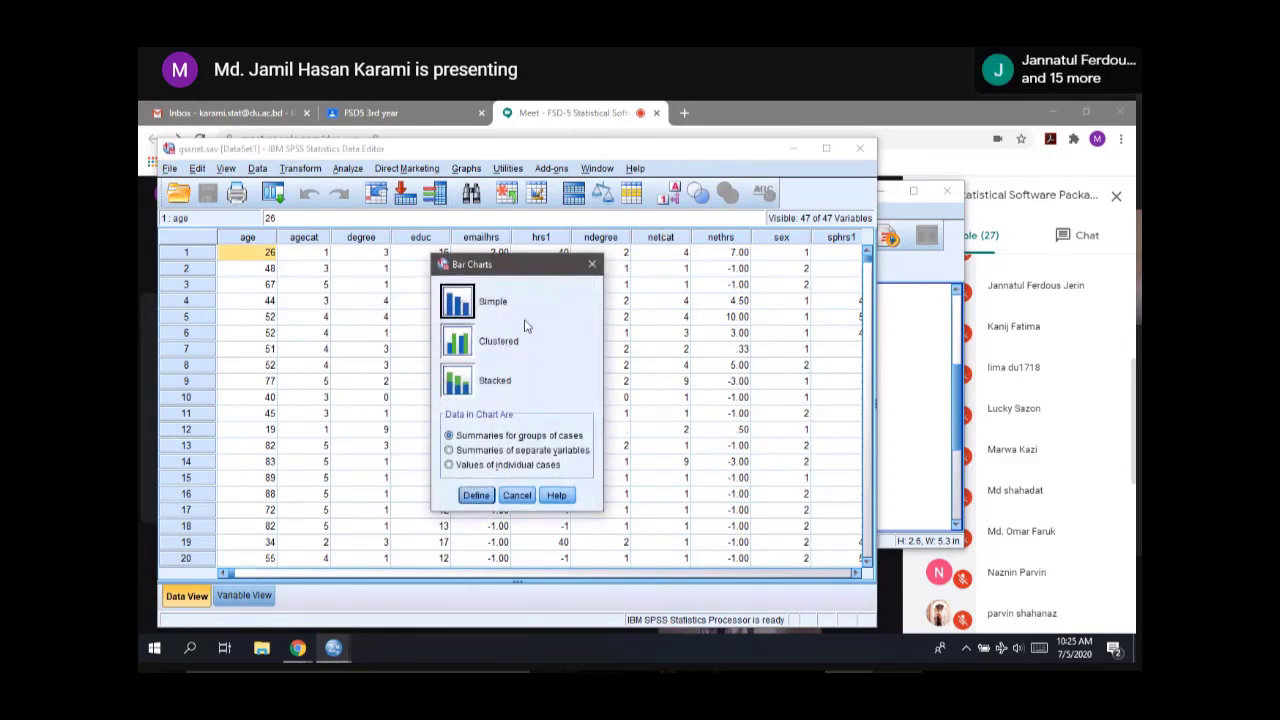
pyautogui.click(476, 496)
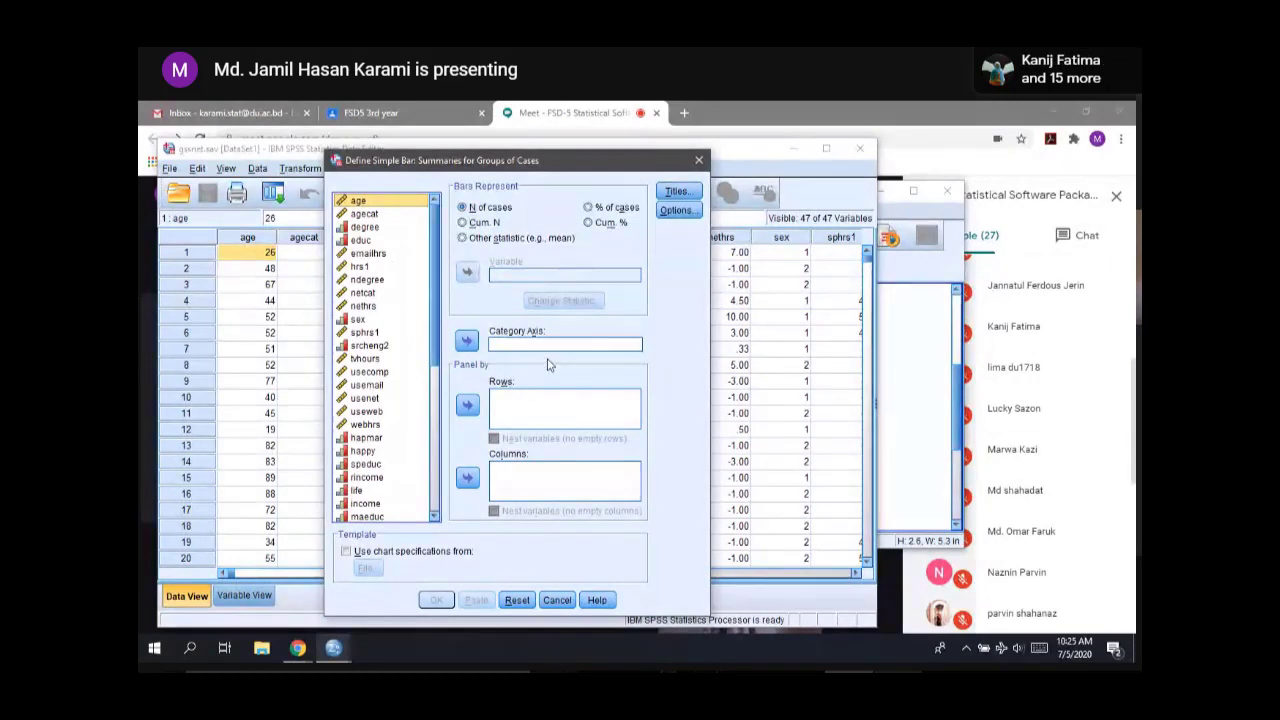
pyautogui.click(354, 310)
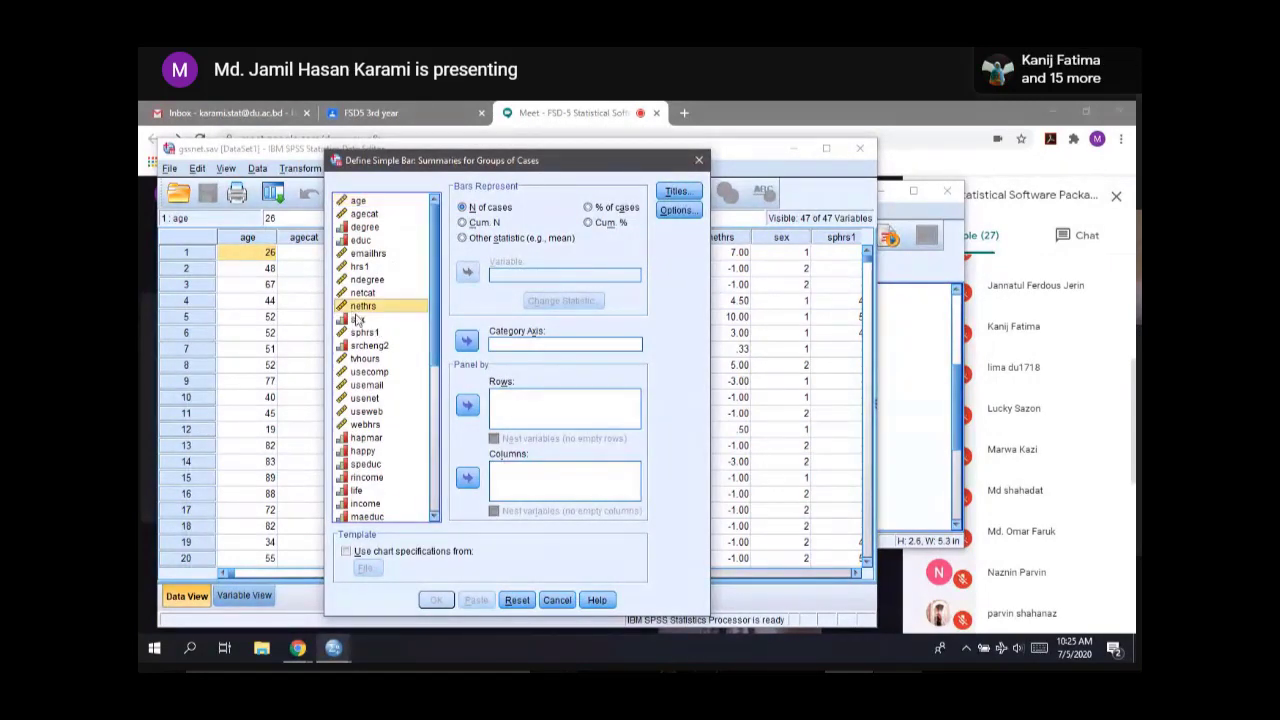
pyautogui.click(362, 321)
pyautogui.click(467, 342)
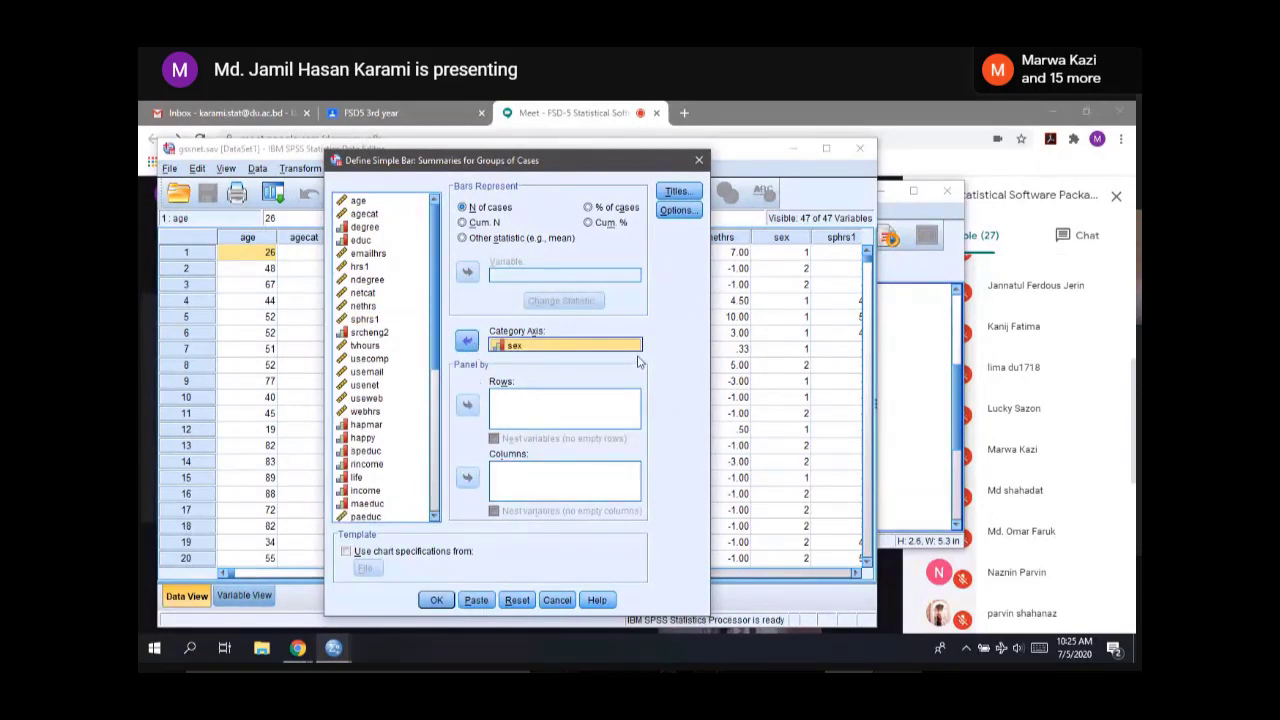
pyautogui.click(437, 600)
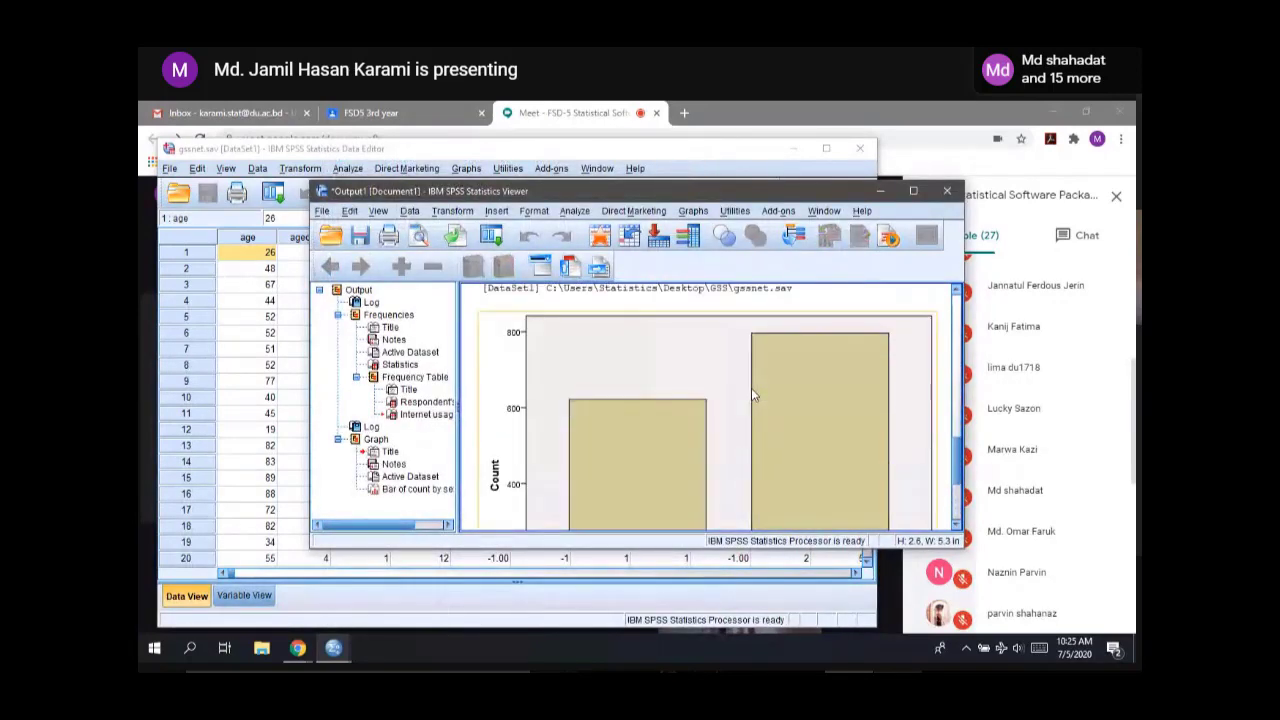
# Step: Examine the bar chart of respondent's sex in the maximised output viewer, and return to the gssnet.sav data
pyautogui.scroll(-1, 751, 388)
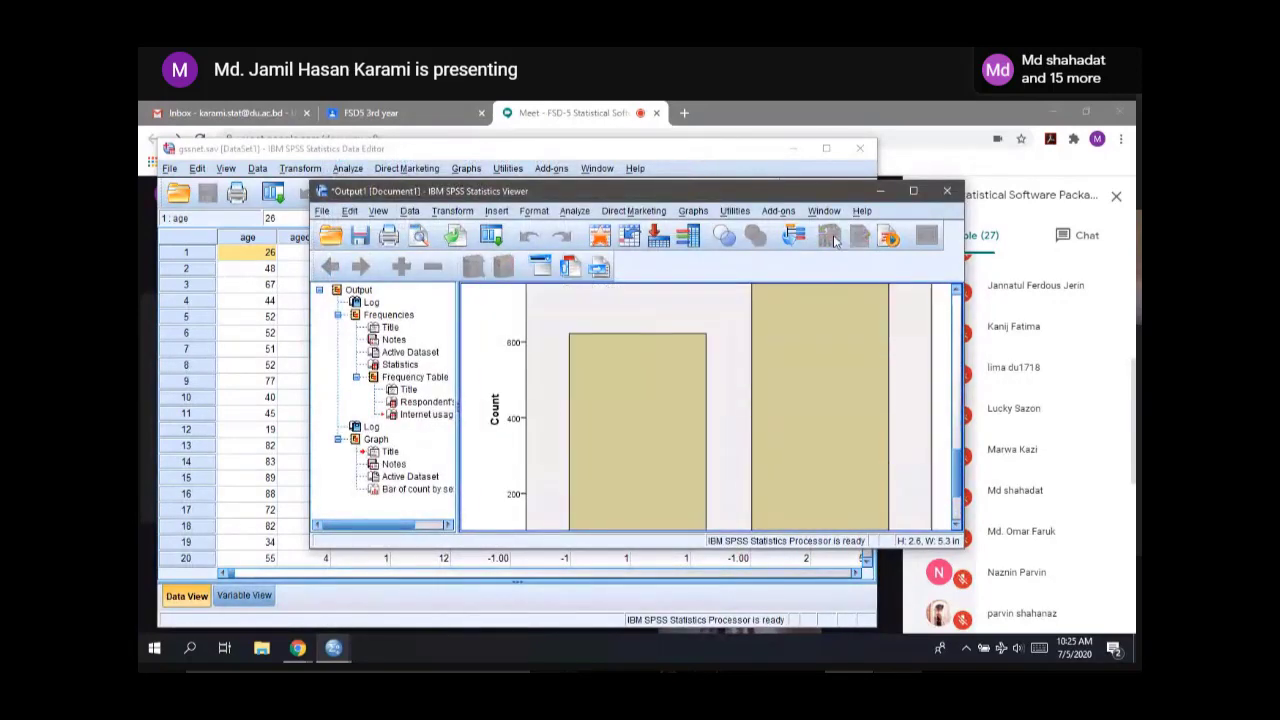
pyautogui.click(913, 192)
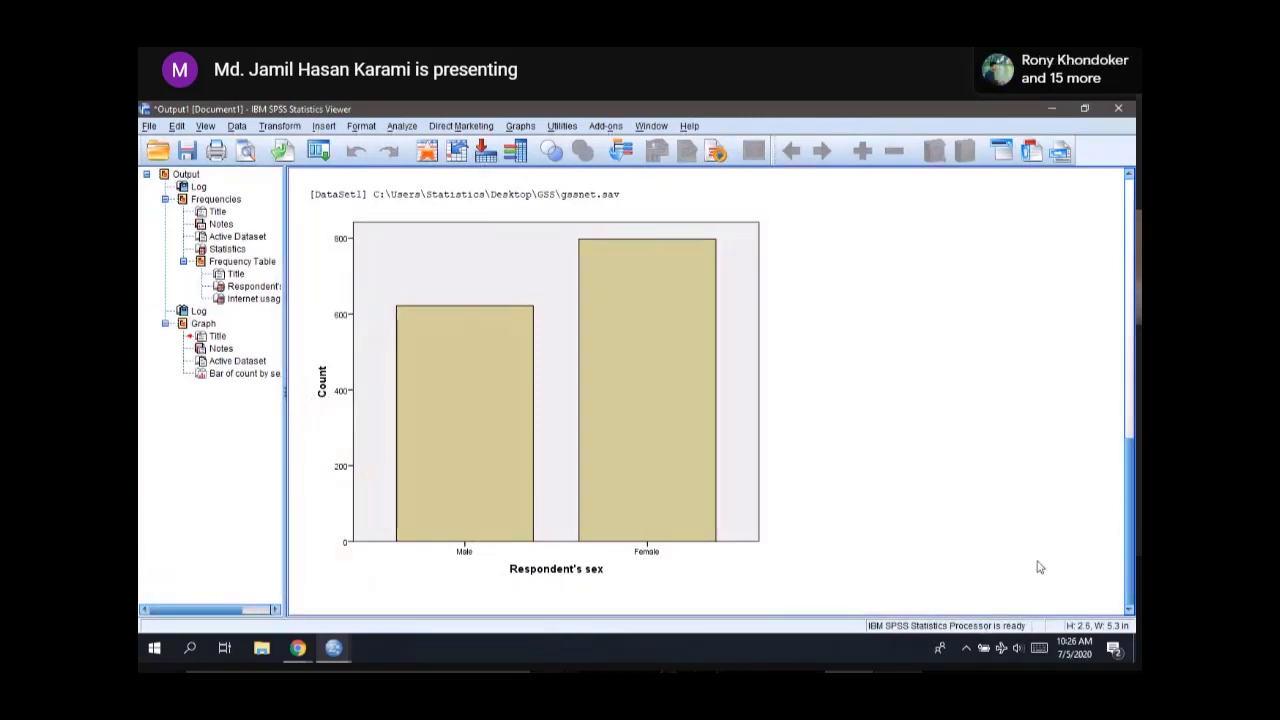
pyautogui.click(651, 318)
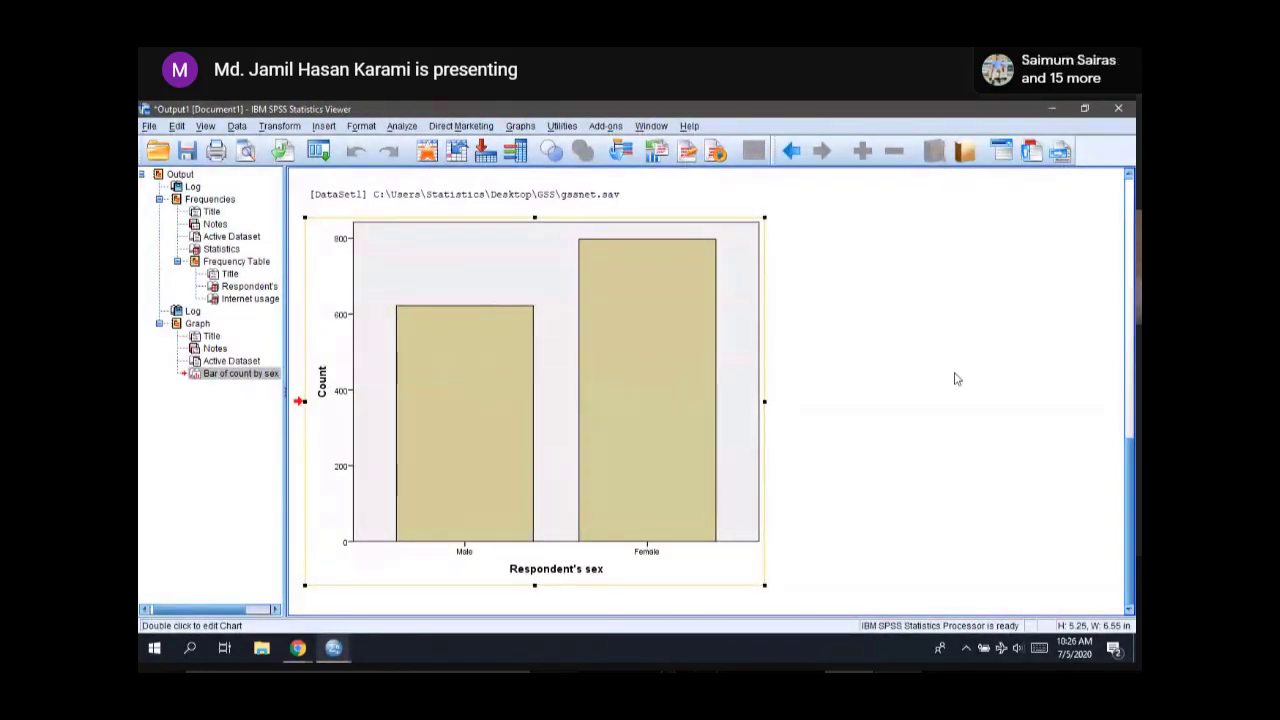
pyautogui.click(866, 322)
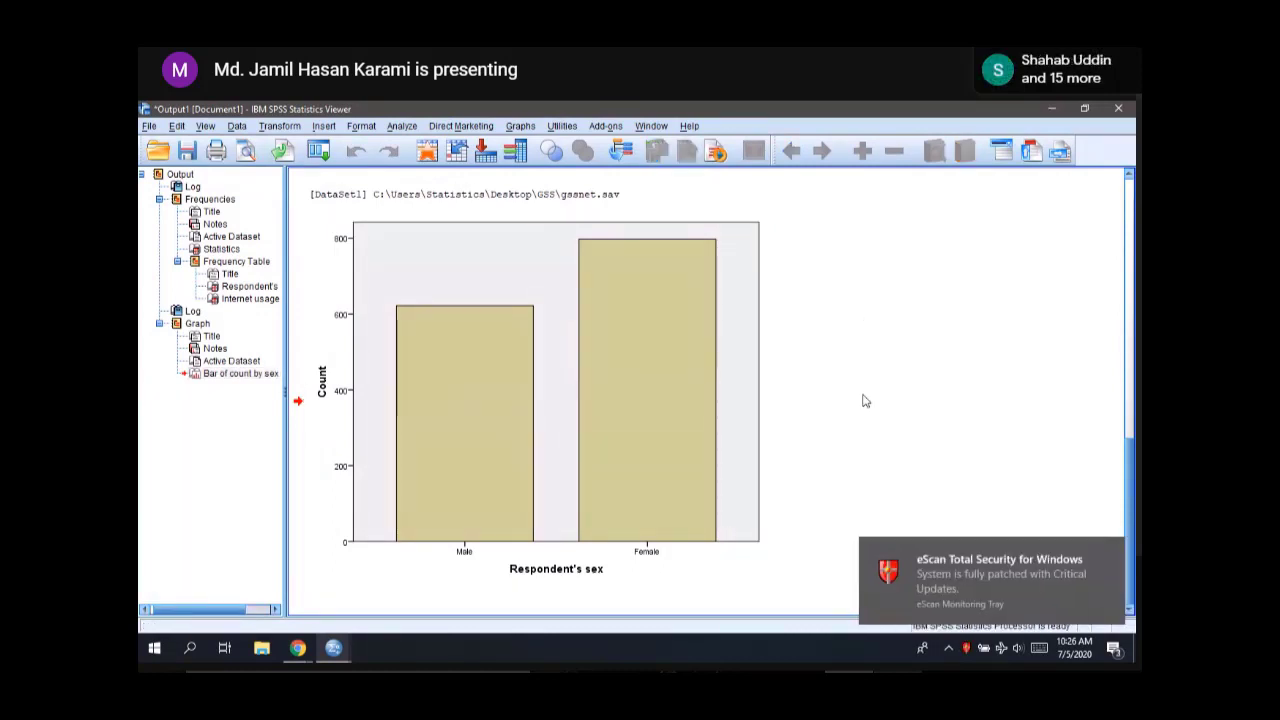
pyautogui.click(438, 447)
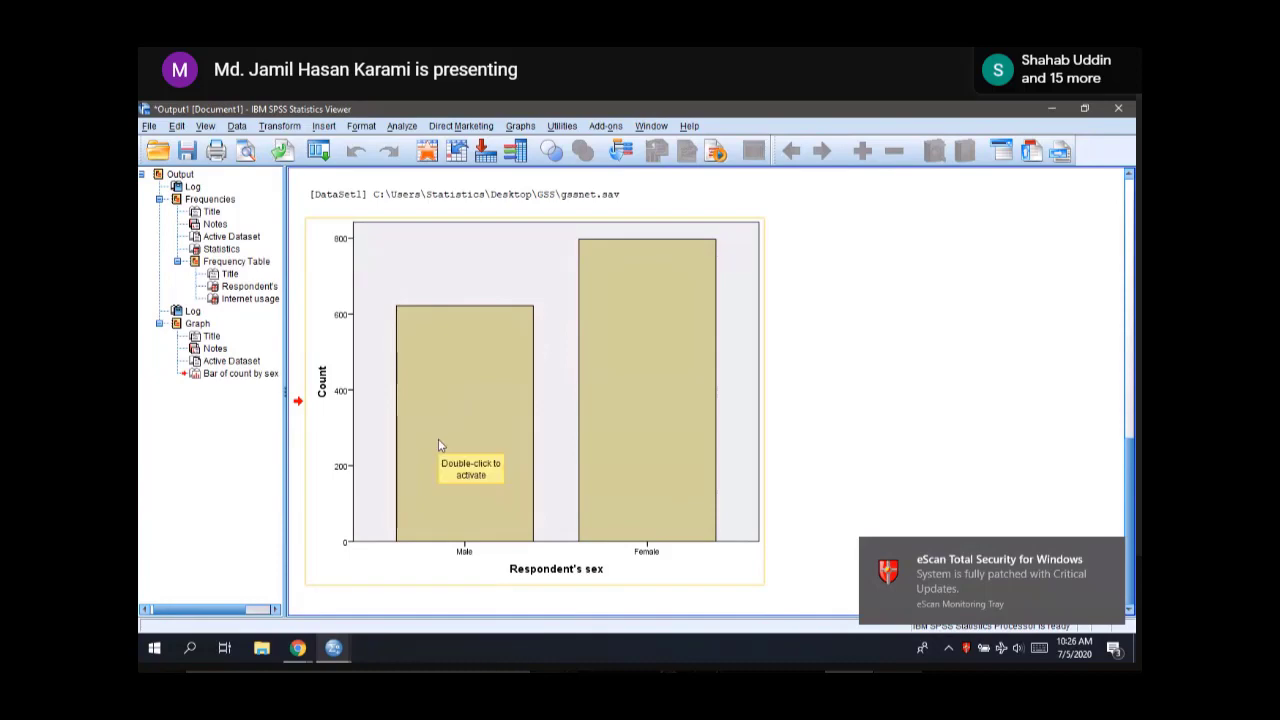
pyautogui.click(871, 346)
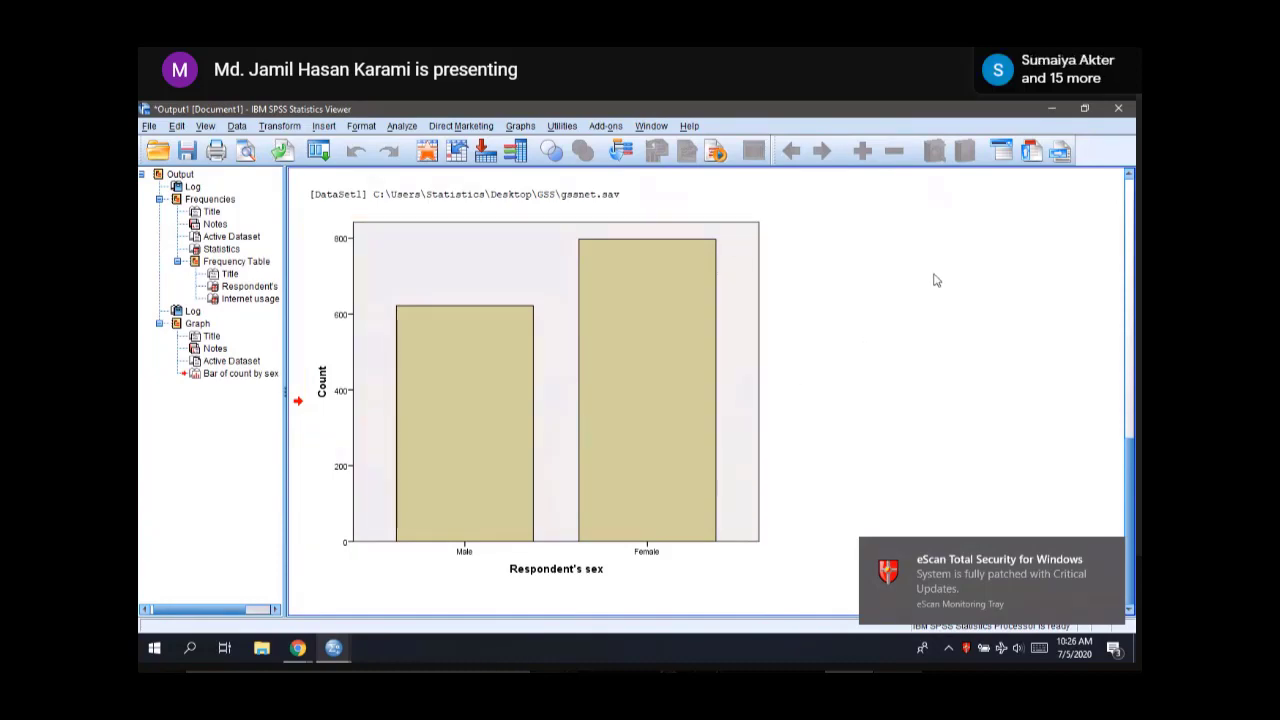
pyautogui.click(1085, 109)
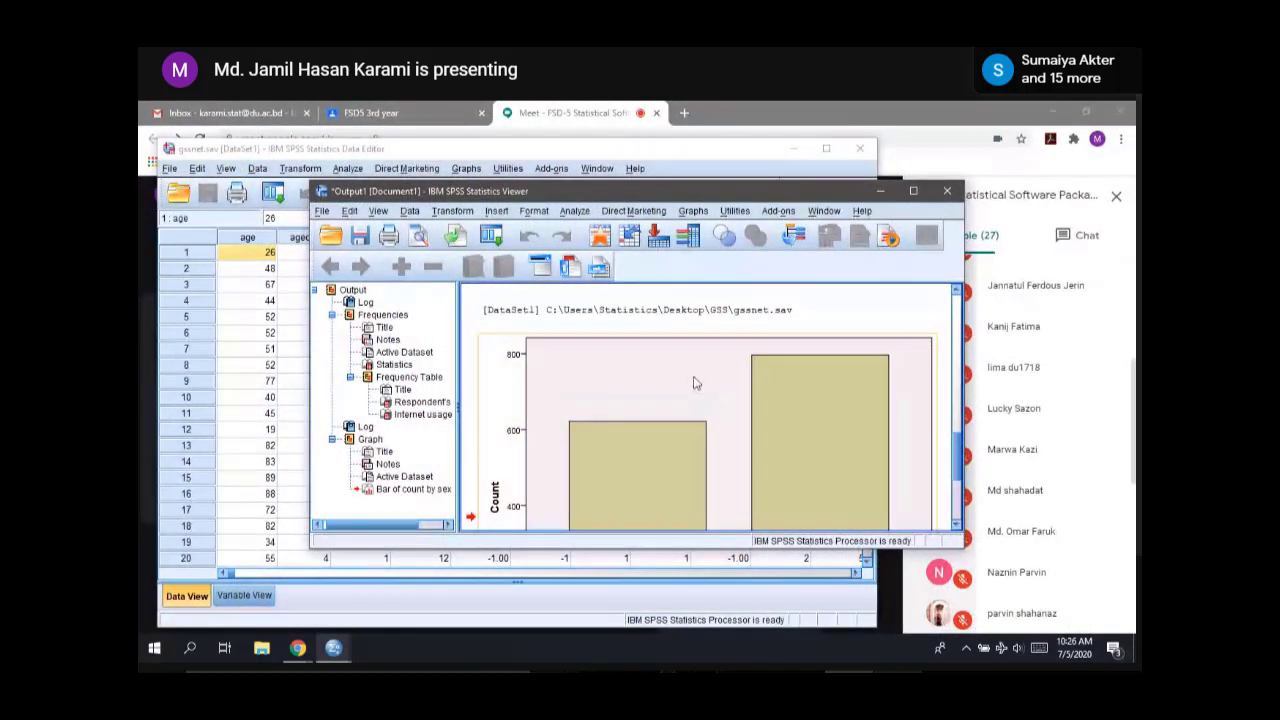
pyautogui.click(880, 190)
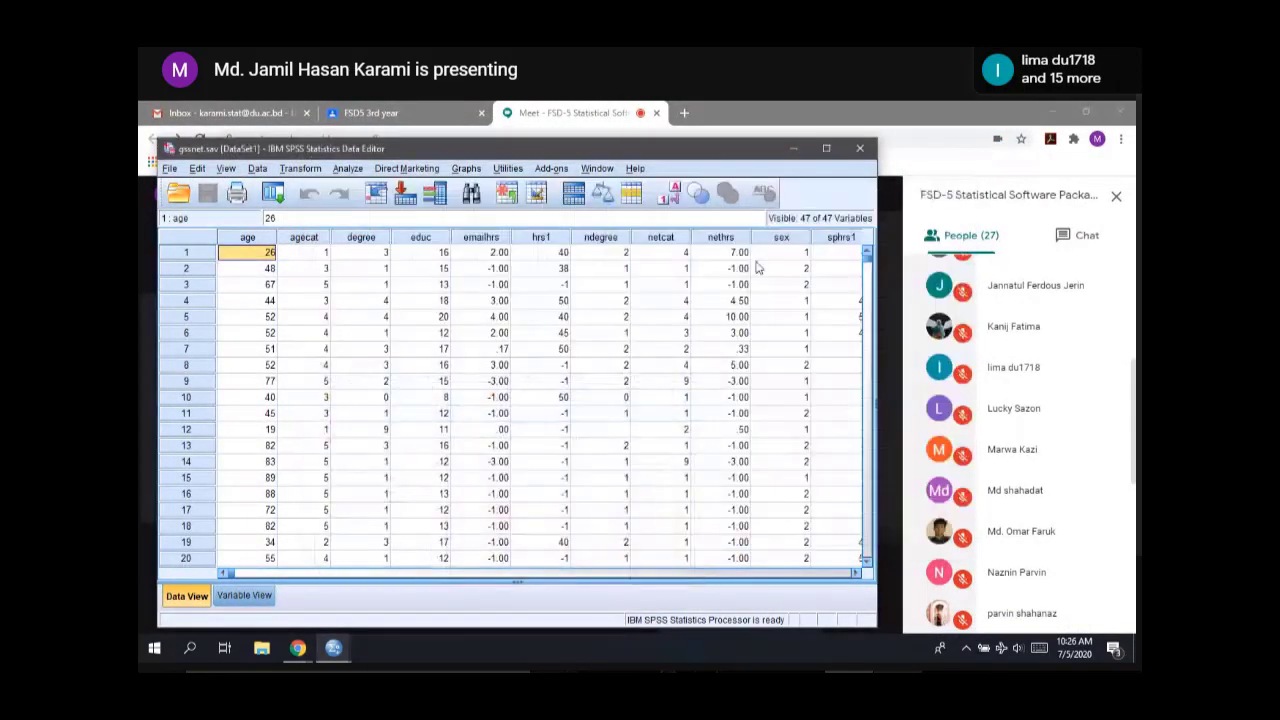
# Step: Create a pie chart using summaries for groups of cases, with slices by sex representing N of cases, and view it in the maximised output viewer
pyautogui.click(466, 168)
pyautogui.moveTo(561, 225)
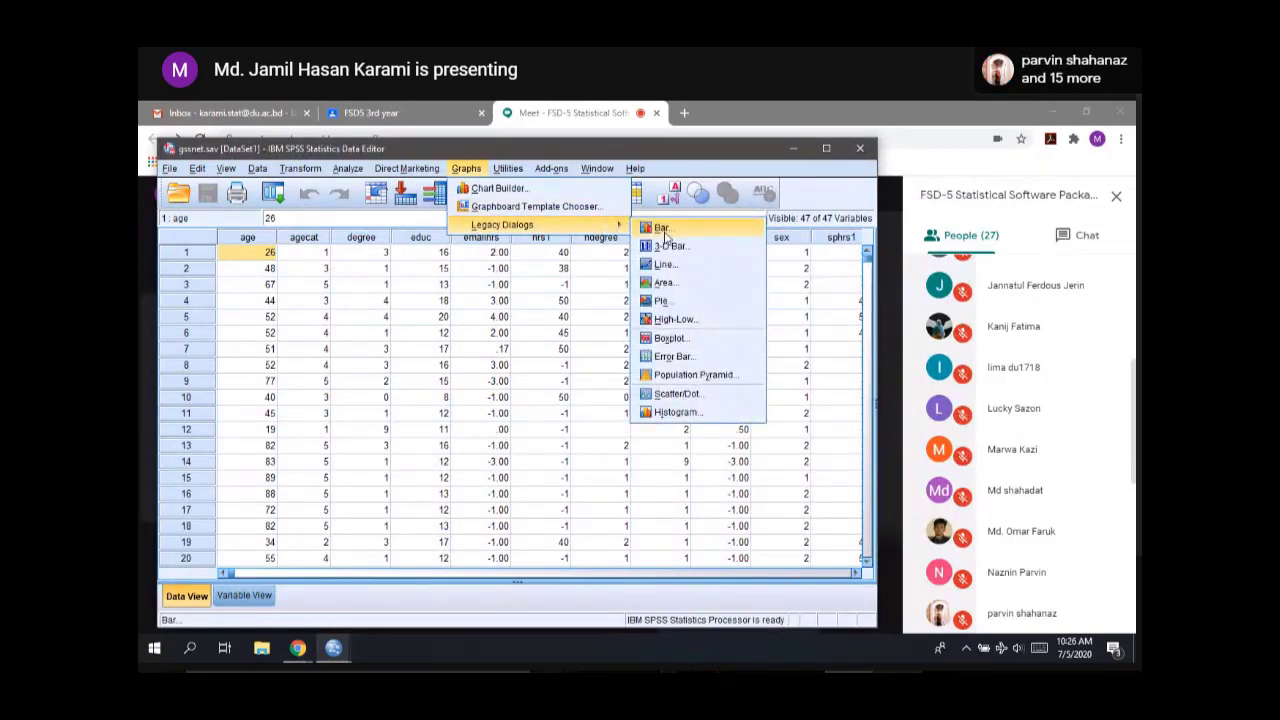
pyautogui.click(686, 304)
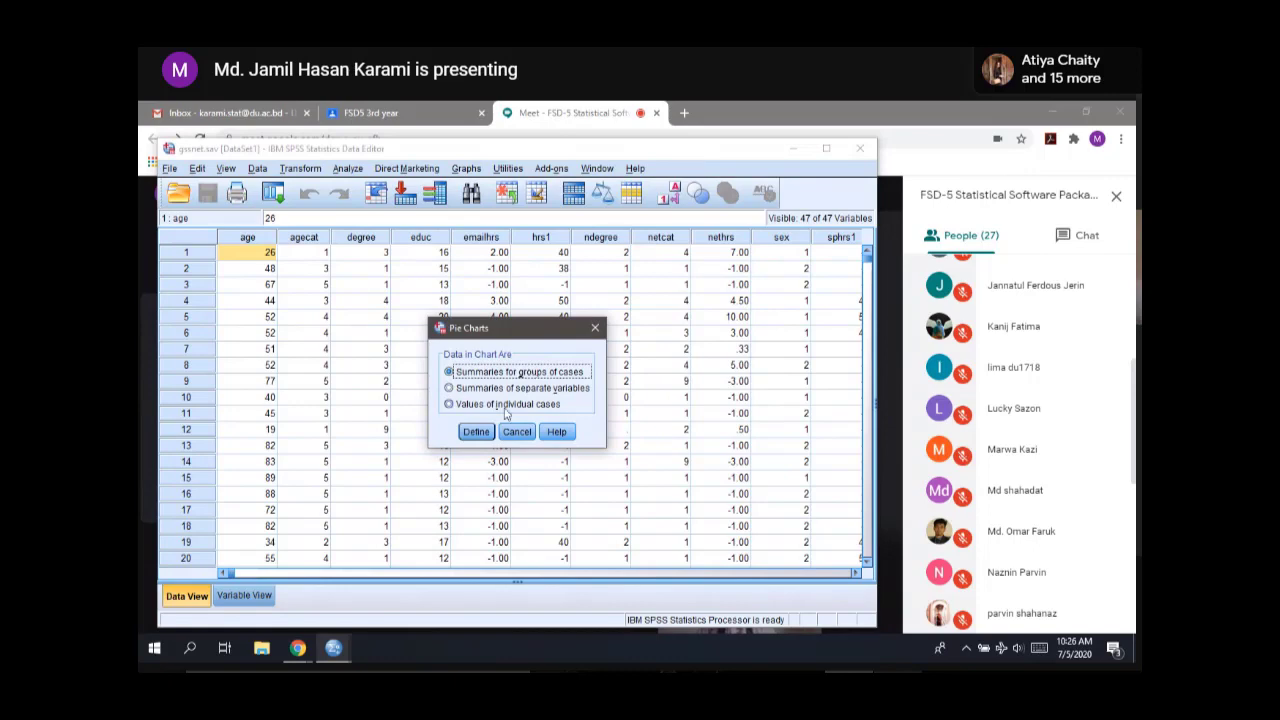
pyautogui.click(476, 431)
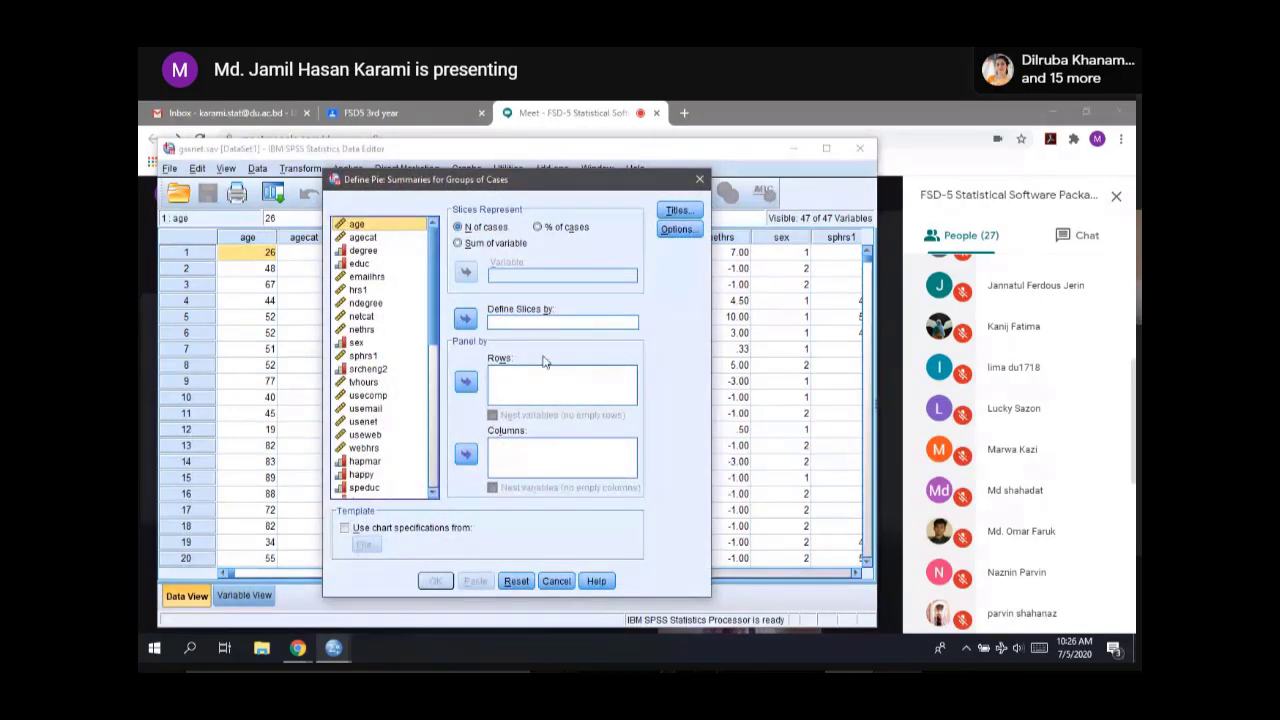
pyautogui.click(357, 342)
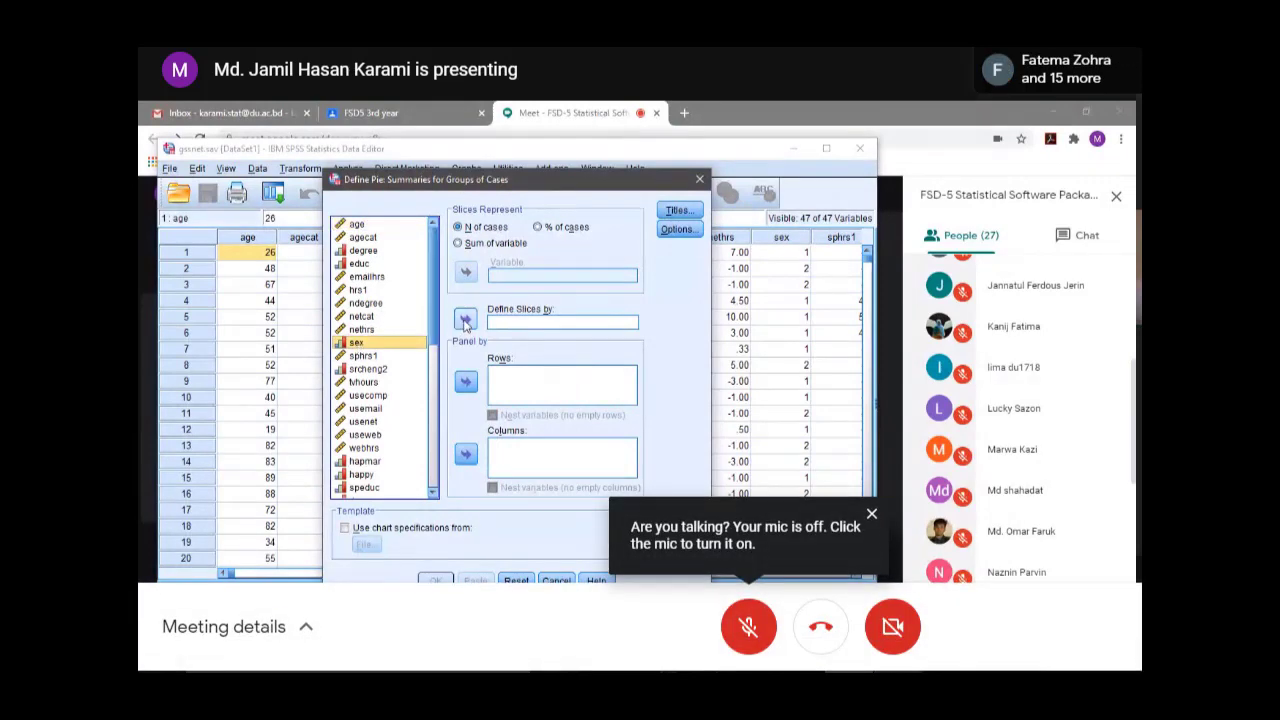
pyautogui.click(465, 318)
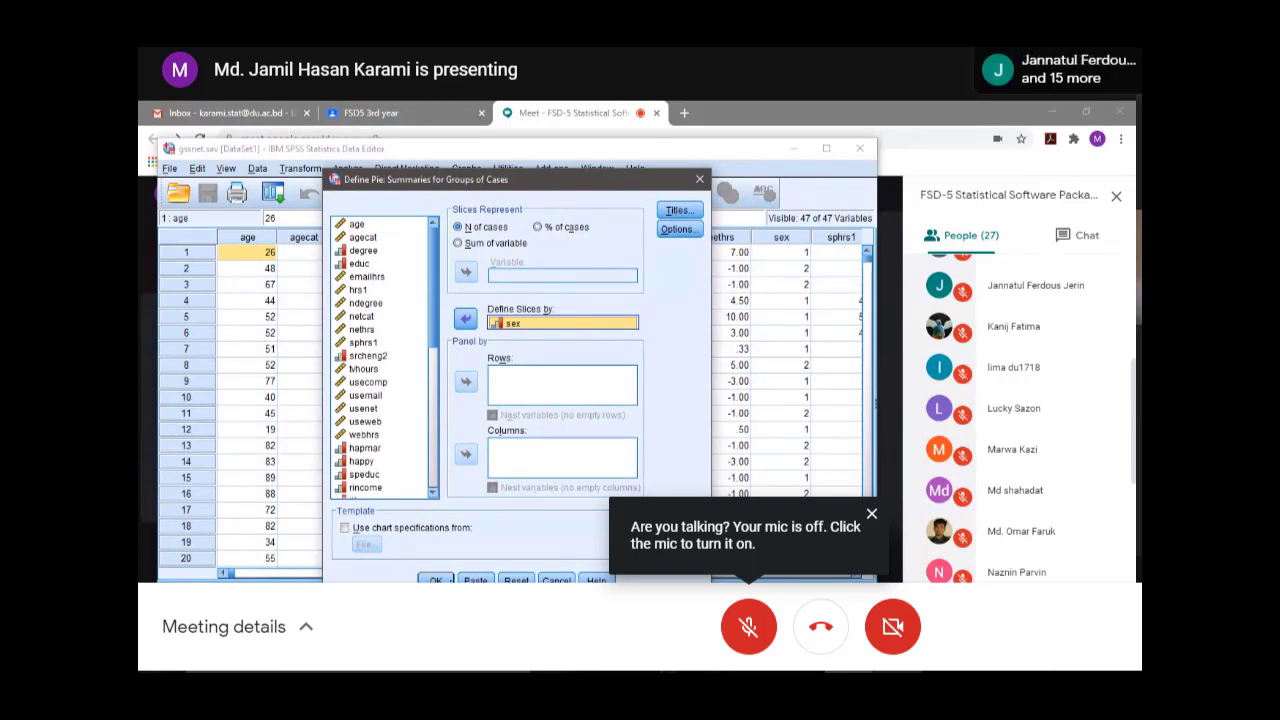
pyautogui.click(435, 580)
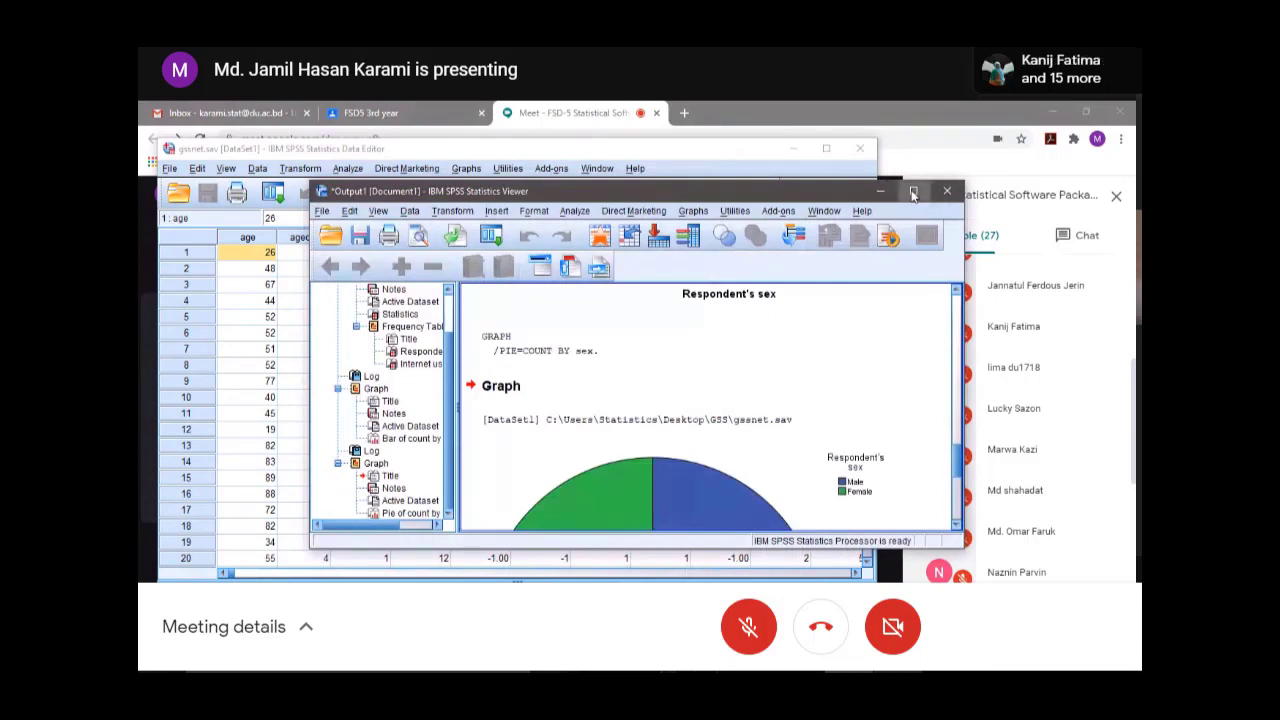
pyautogui.click(913, 190)
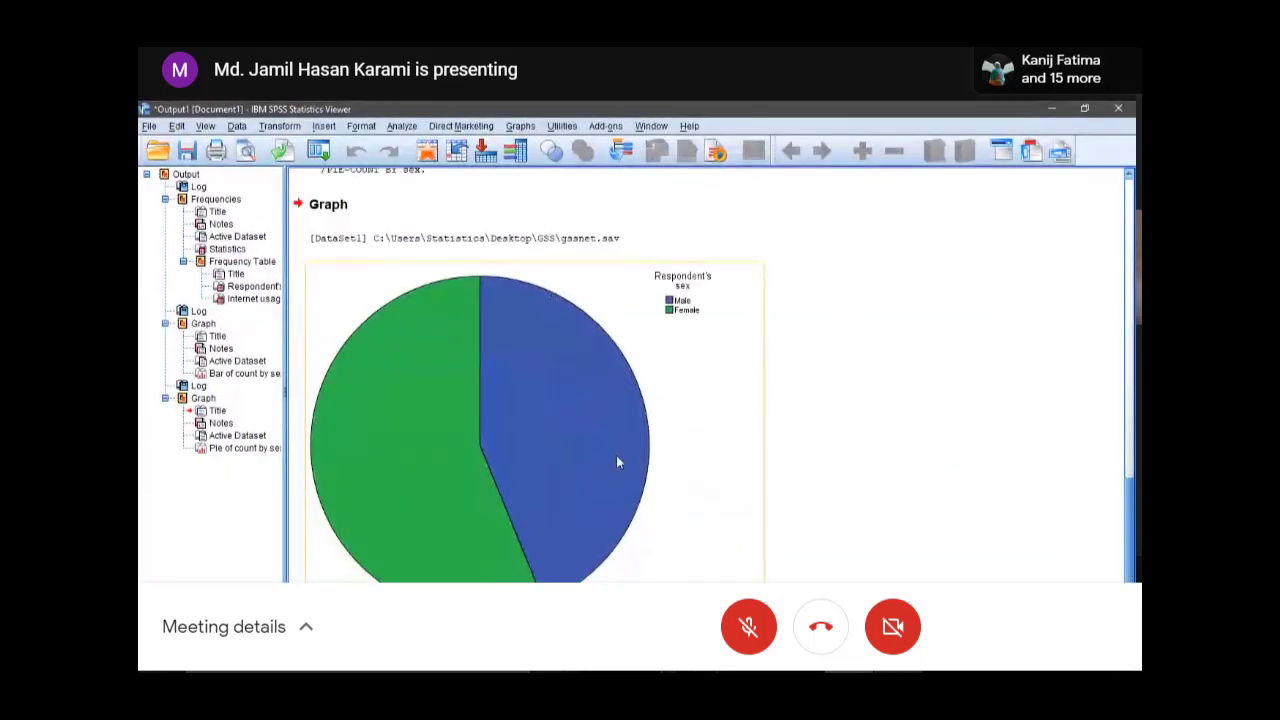
pyautogui.click(560, 520)
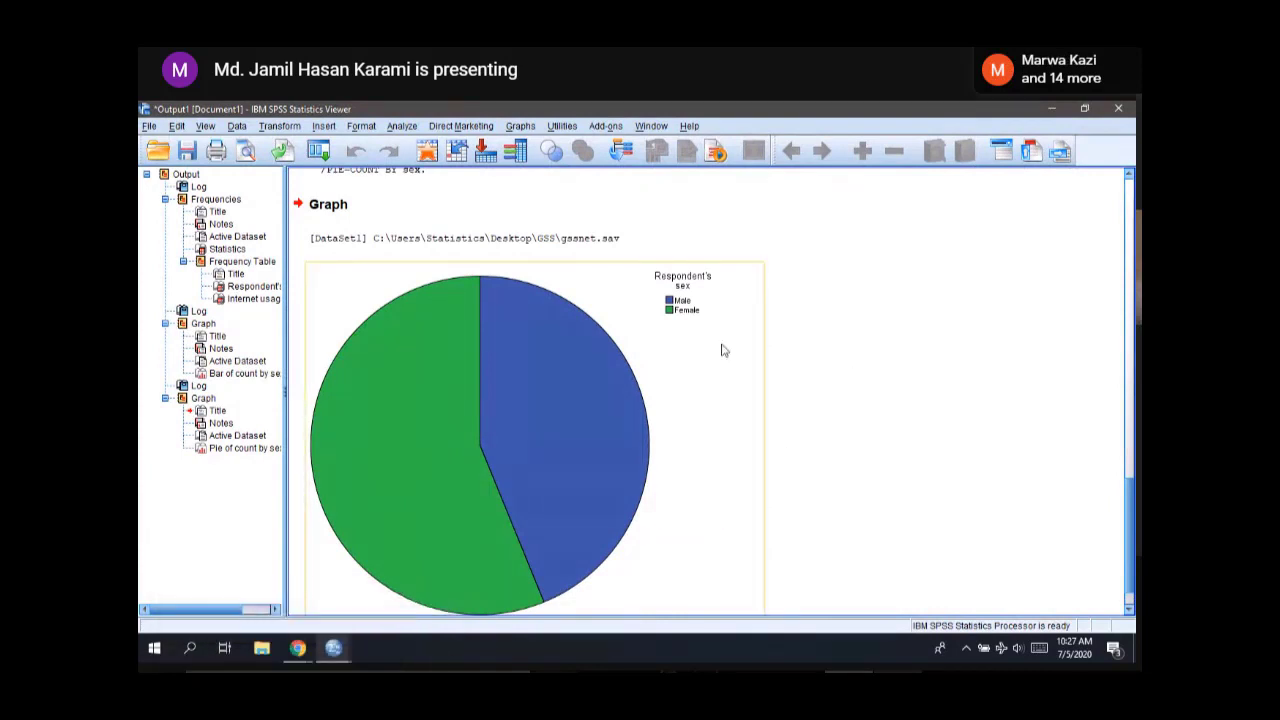
pyautogui.click(520, 126)
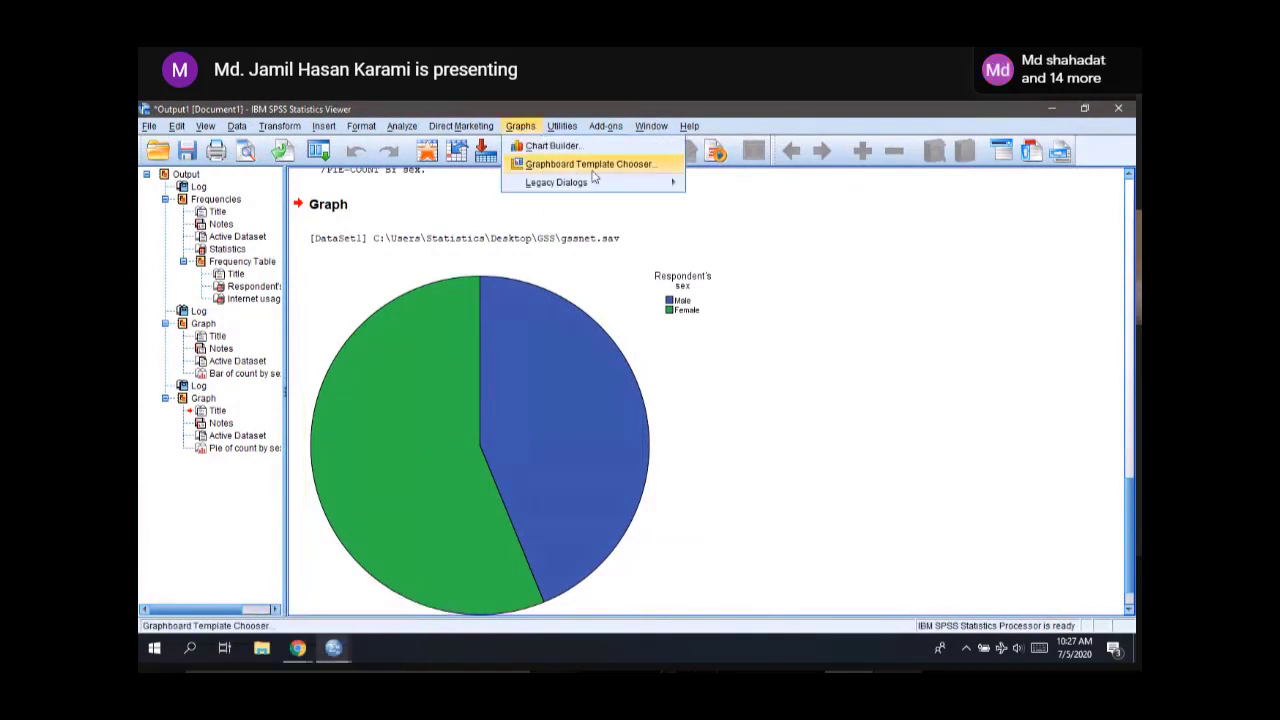
pyautogui.moveTo(640, 183)
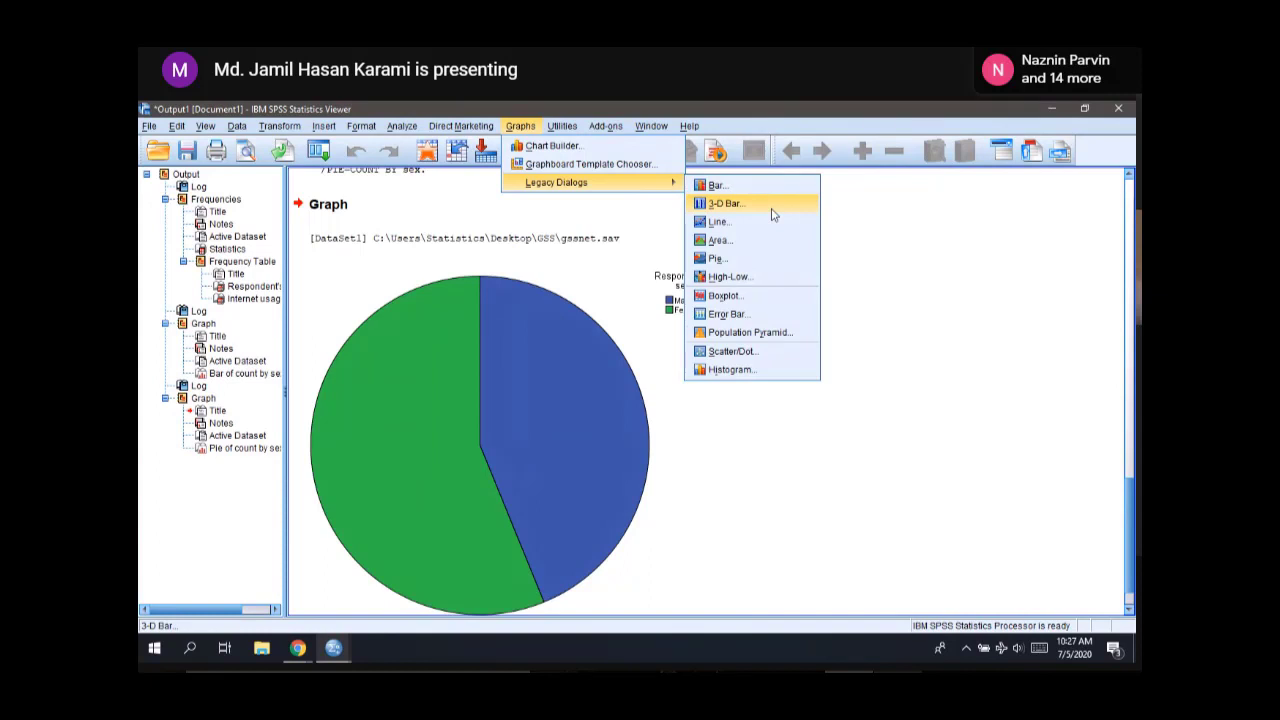
pyautogui.click(867, 376)
pyautogui.click(531, 577)
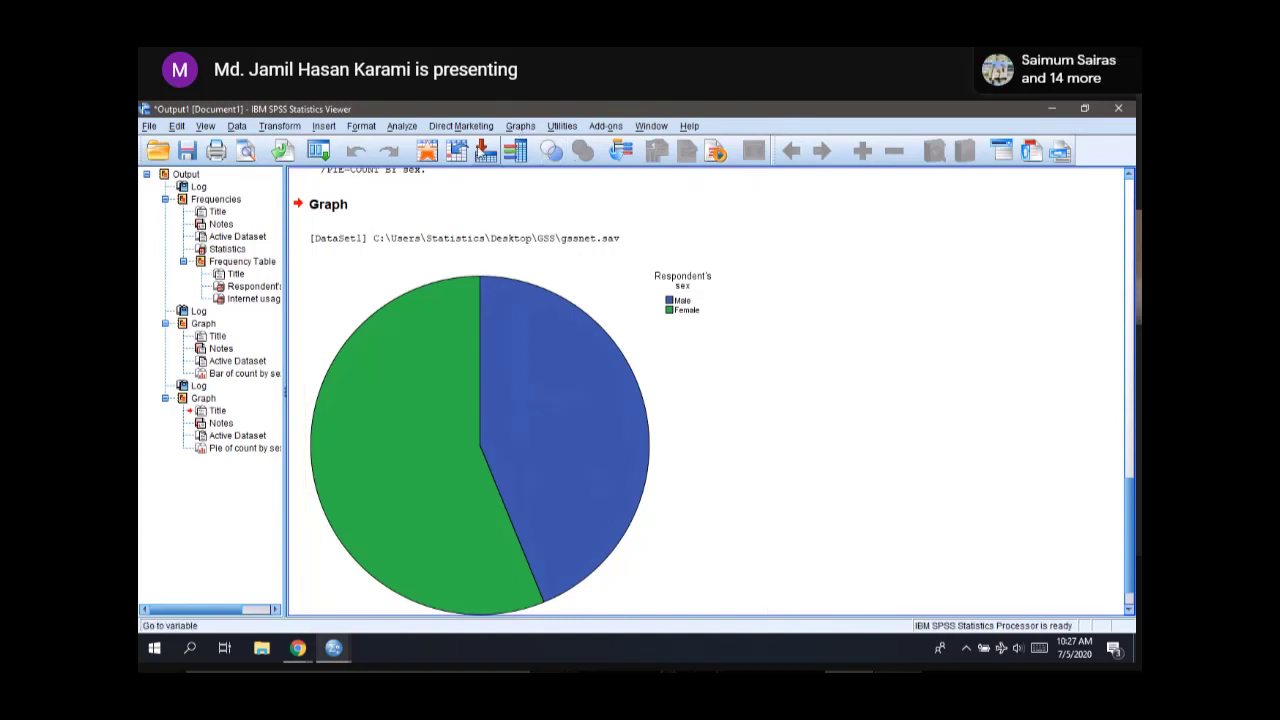
# Step: Review the bar chart and pie chart of respondent's sex in the output, and return to the gssnet.sav data
pyautogui.scroll(10, 965, 431)
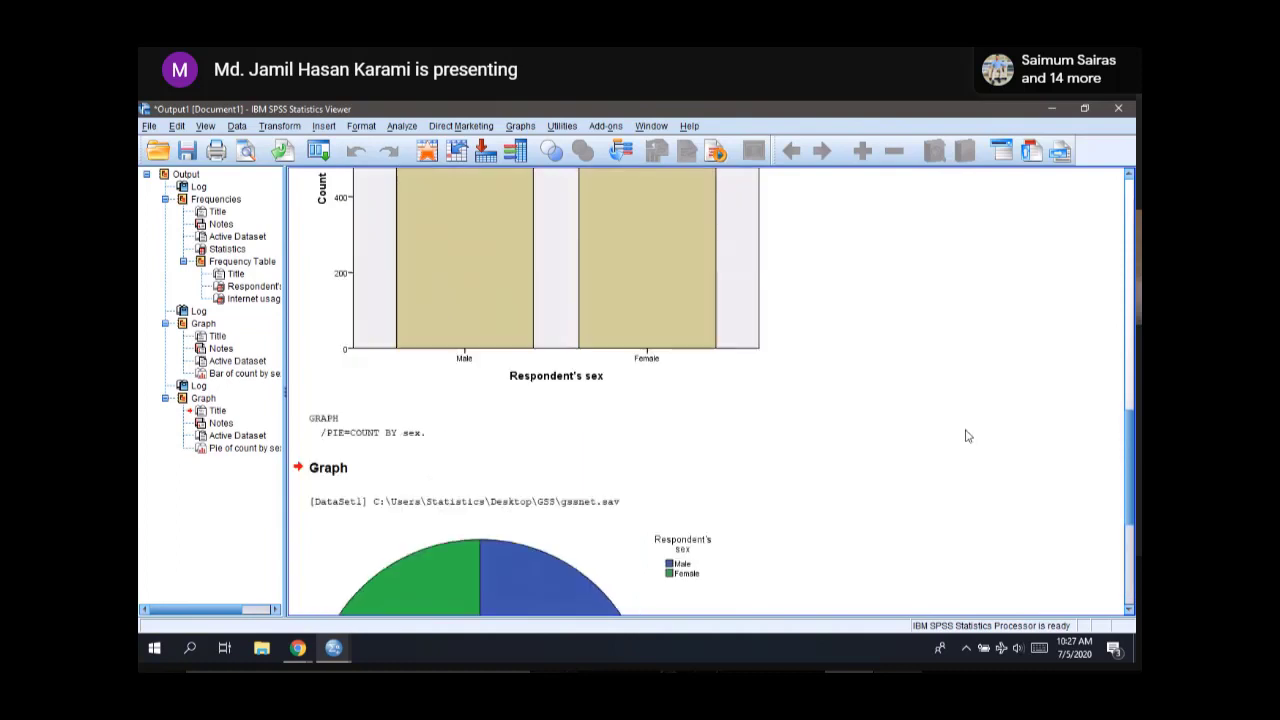
pyautogui.scroll(-1, 787, 441)
pyautogui.scroll(-5, 787, 441)
pyautogui.click(467, 457)
pyautogui.click(786, 417)
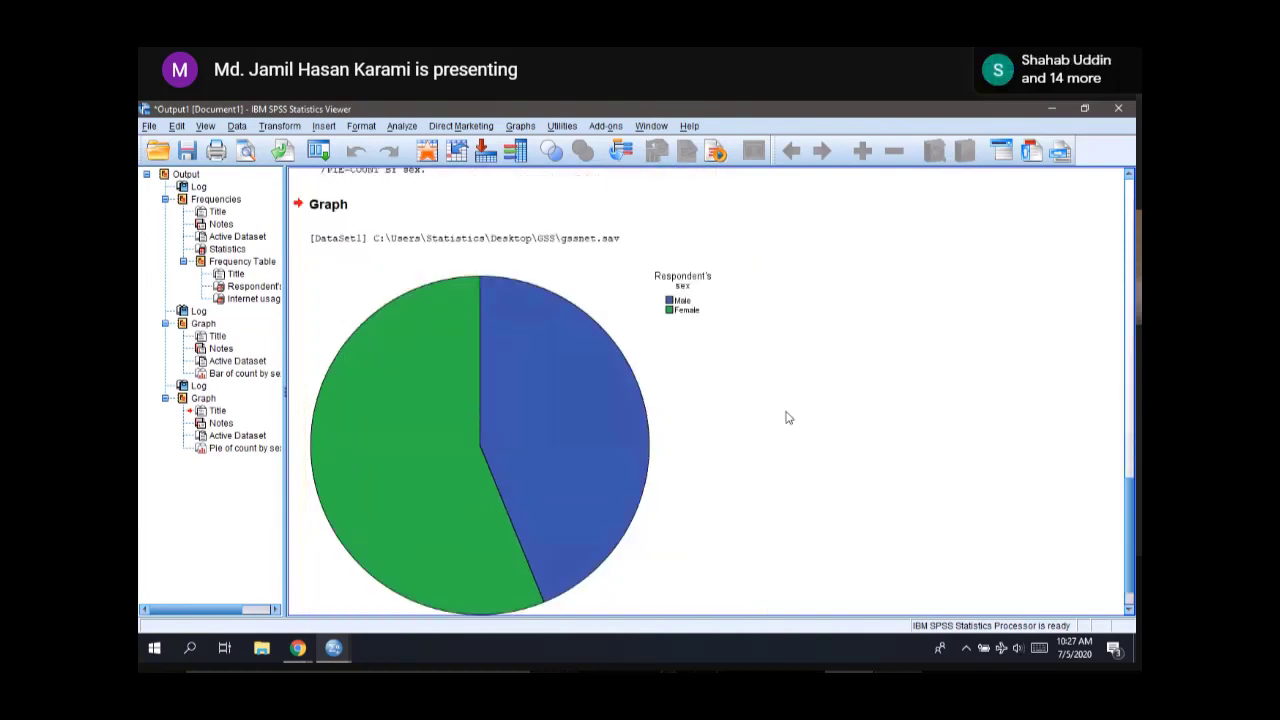
pyautogui.click(688, 434)
pyautogui.click(1090, 512)
pyautogui.scroll(-1, 1066, 290)
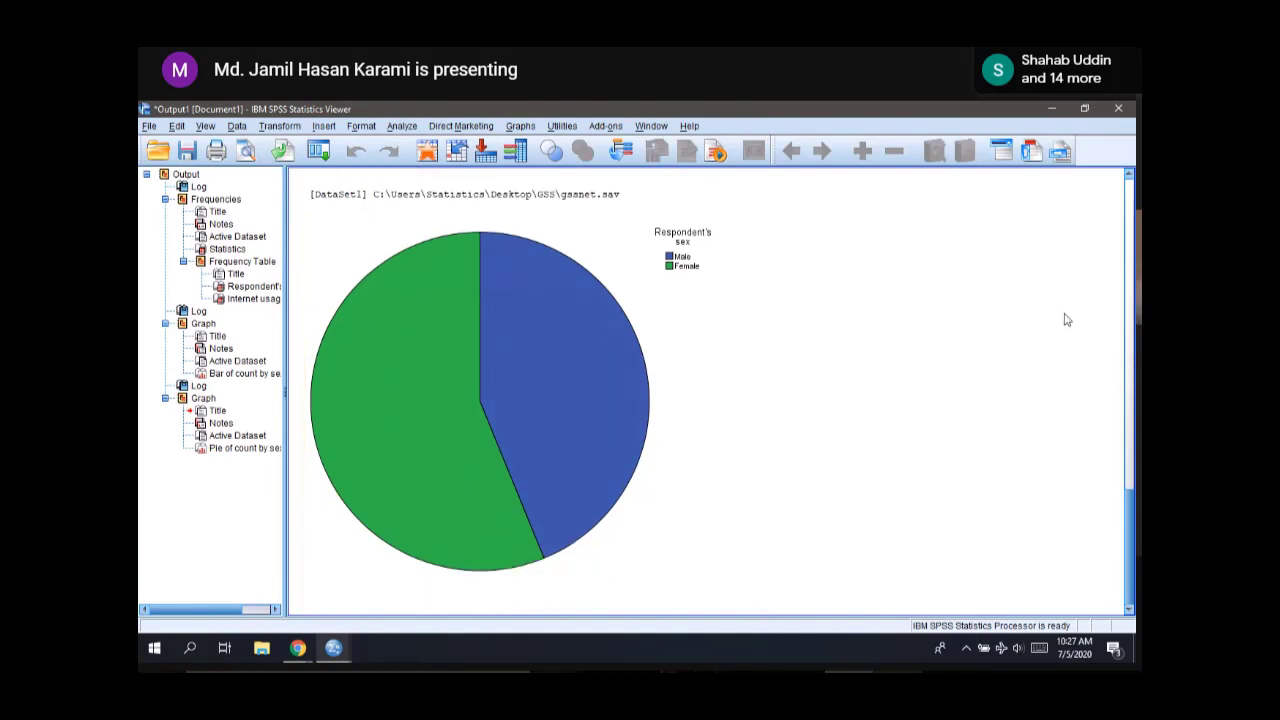
pyautogui.click(1087, 109)
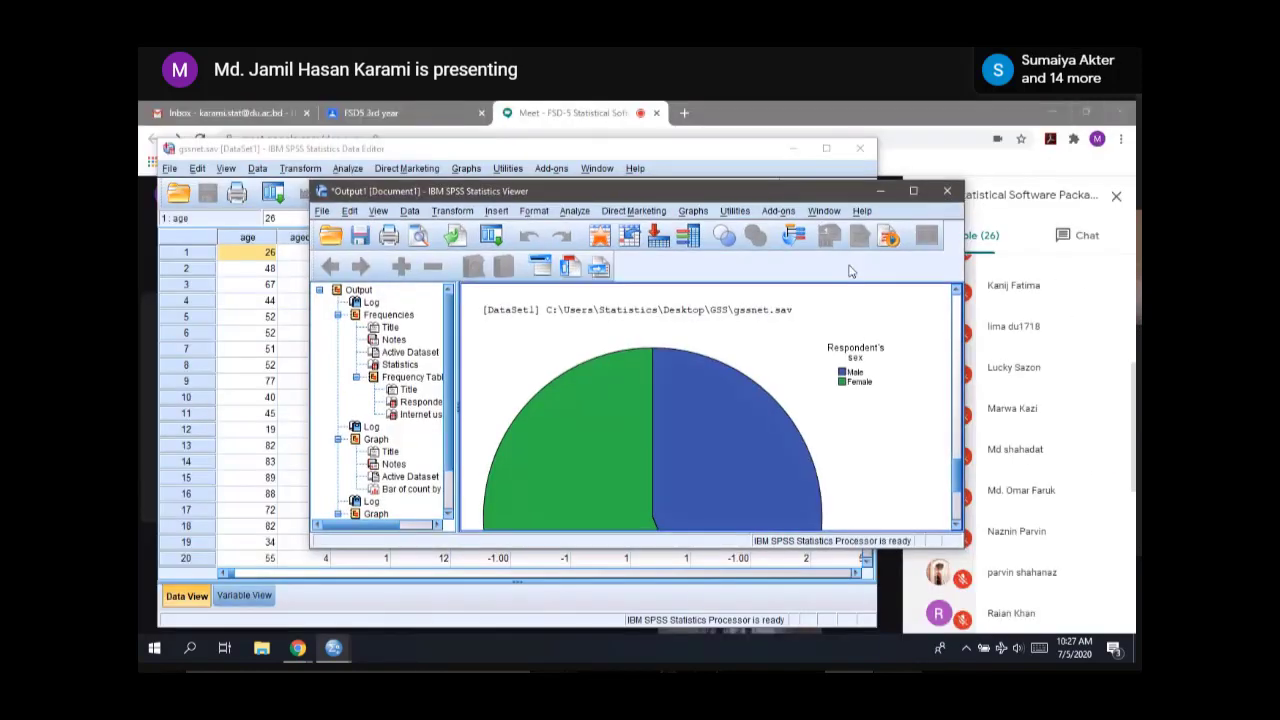
pyautogui.click(886, 191)
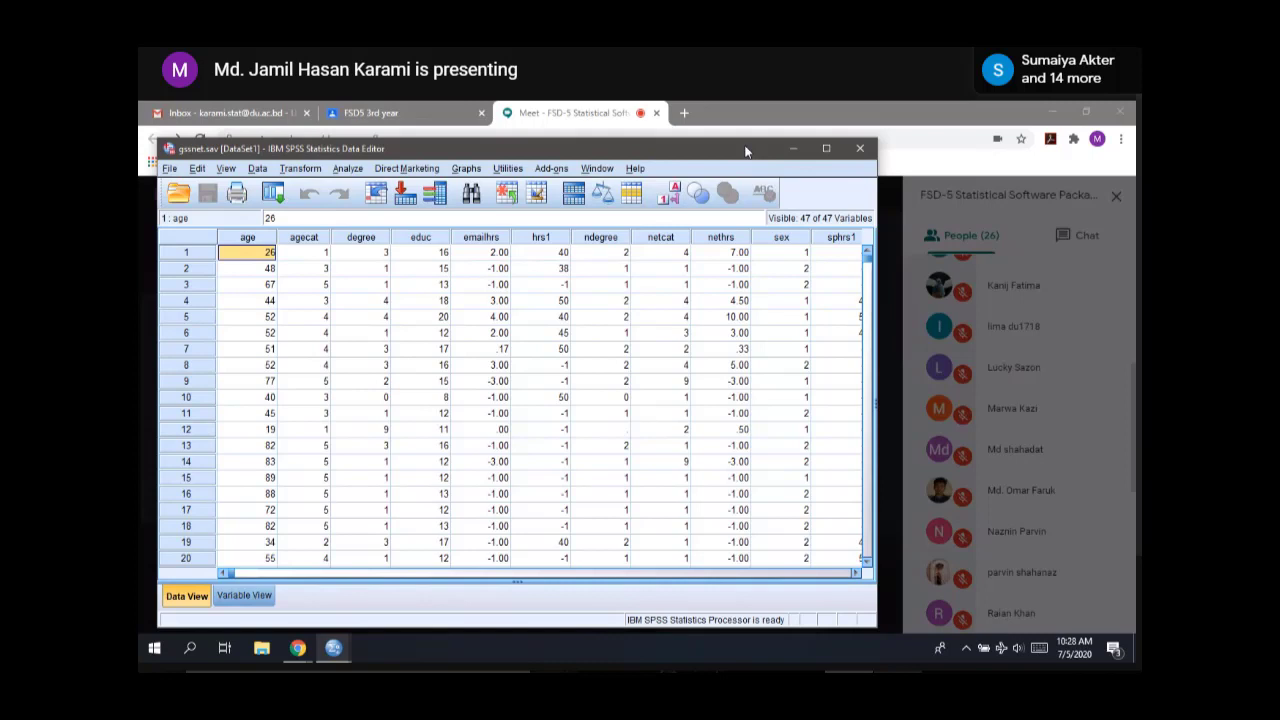
# Step: Switch to the Google Meet call, admit the waiting participant, and return to the gssnet.sav data in SPSS
pyautogui.click(793, 148)
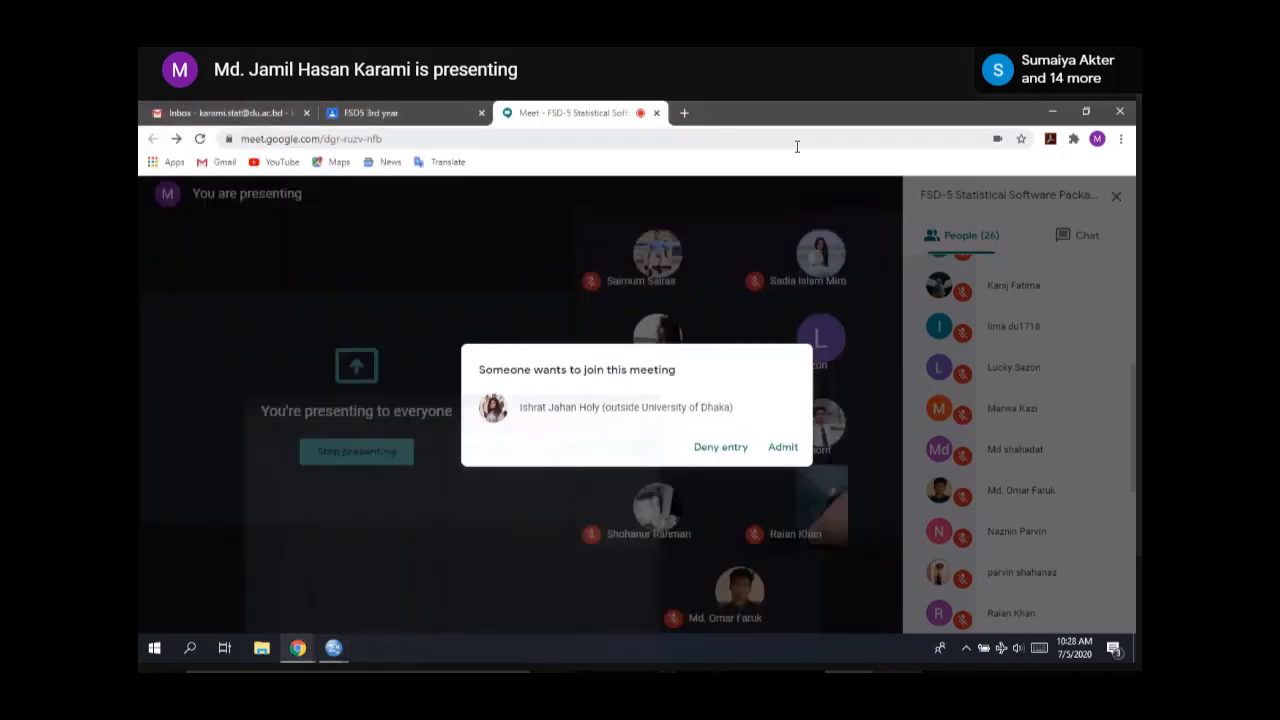
pyautogui.click(783, 447)
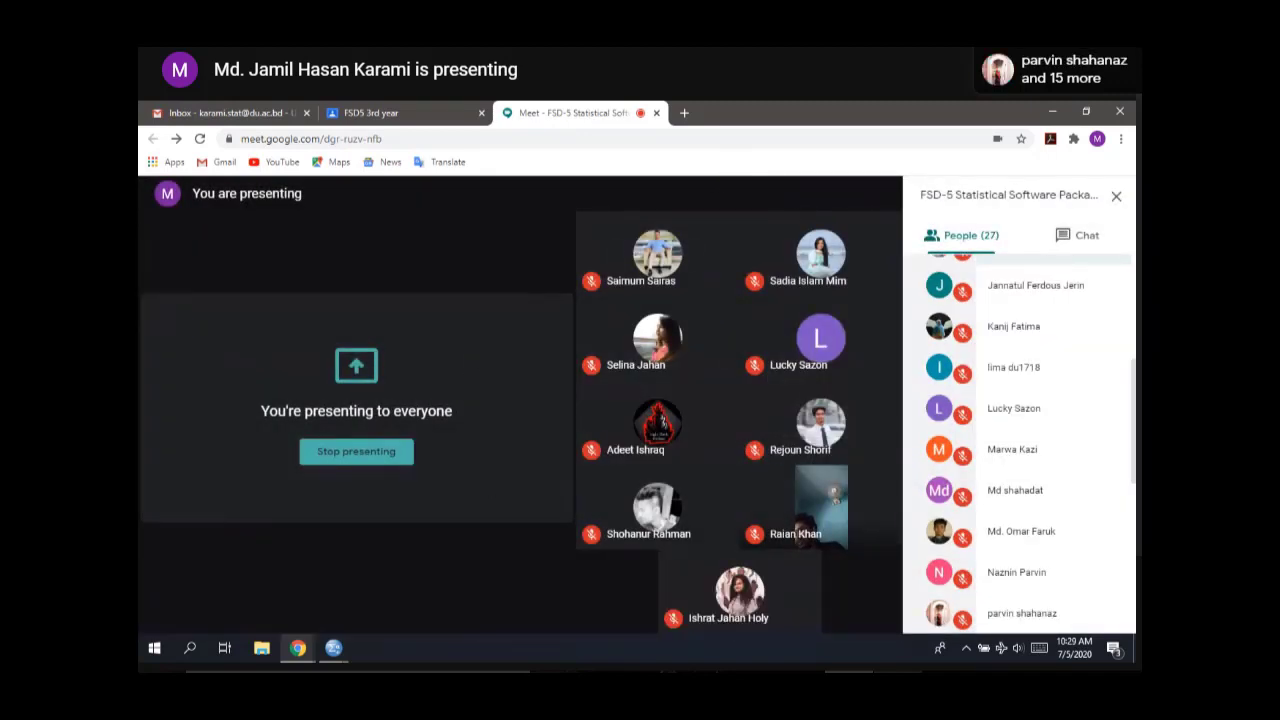
pyautogui.click(333, 648)
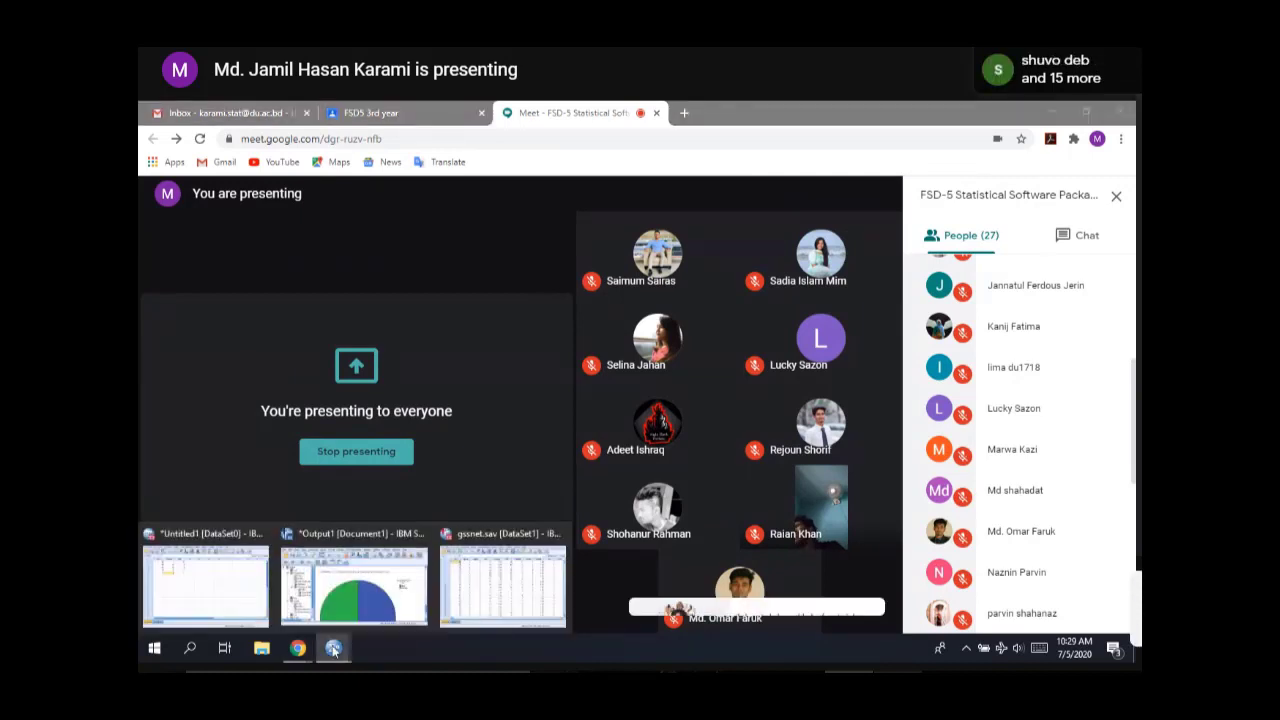
pyautogui.click(502, 585)
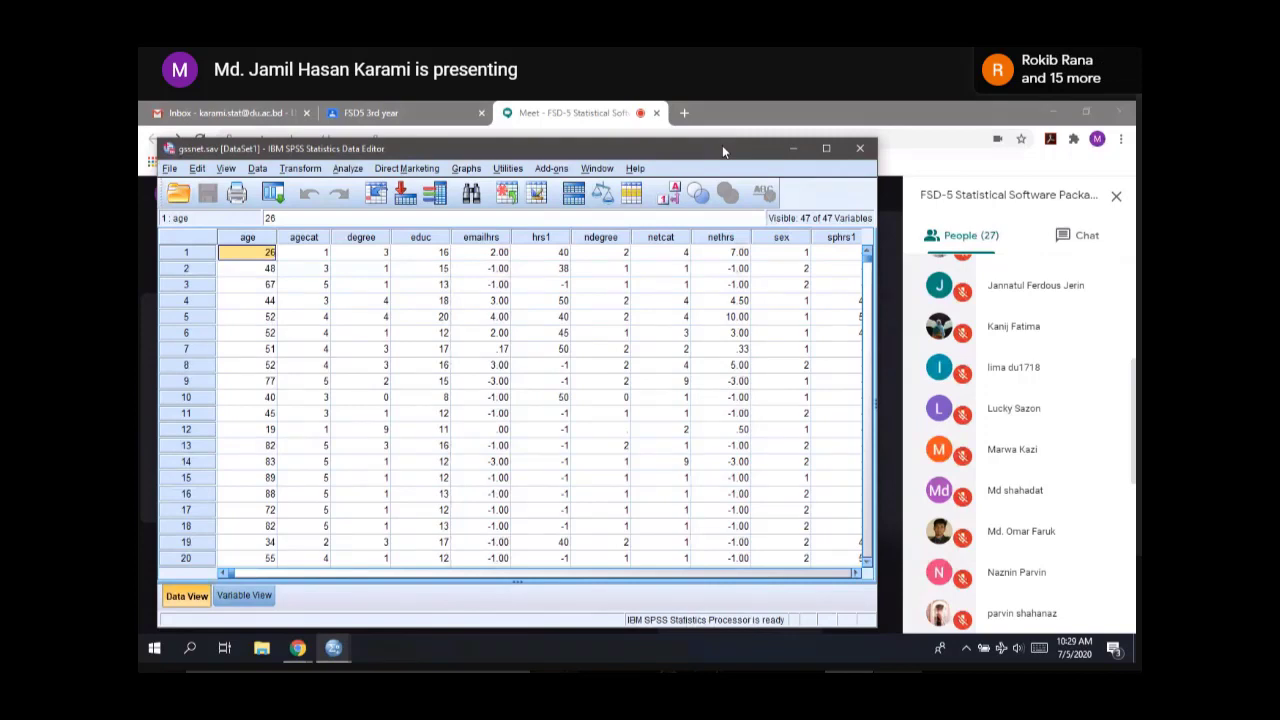
pyautogui.click(466, 169)
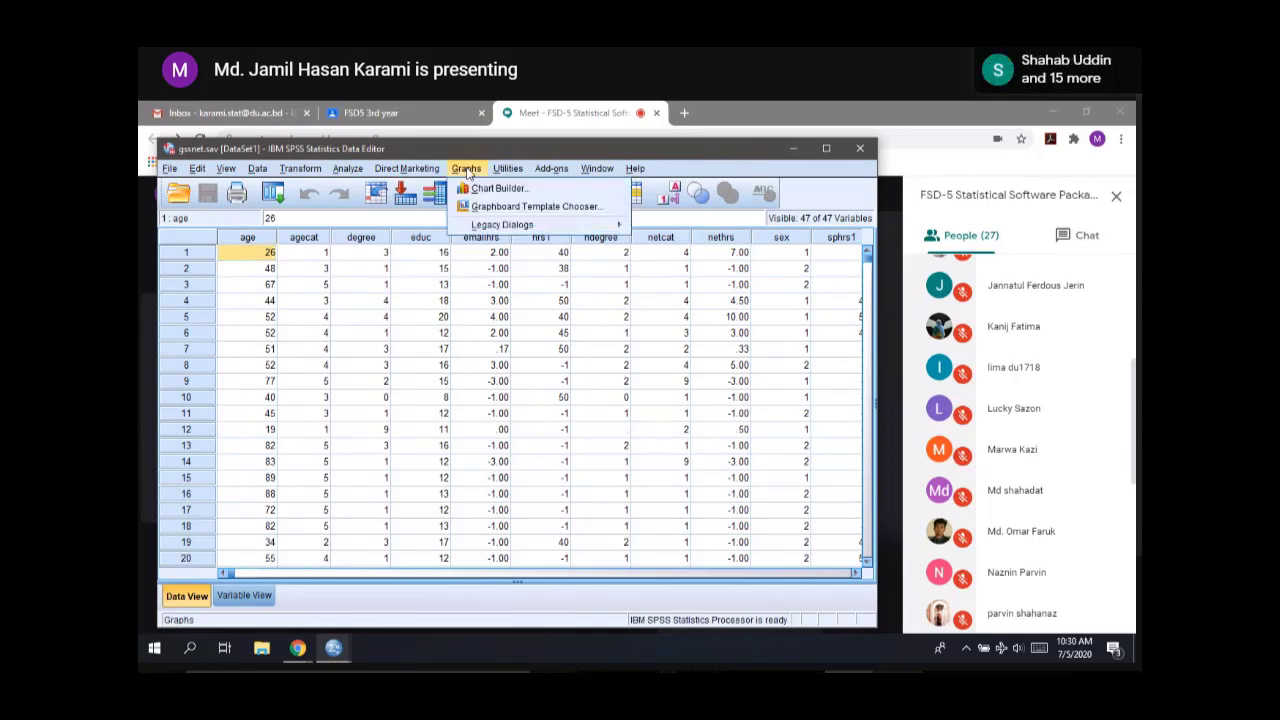
pyautogui.moveTo(555, 226)
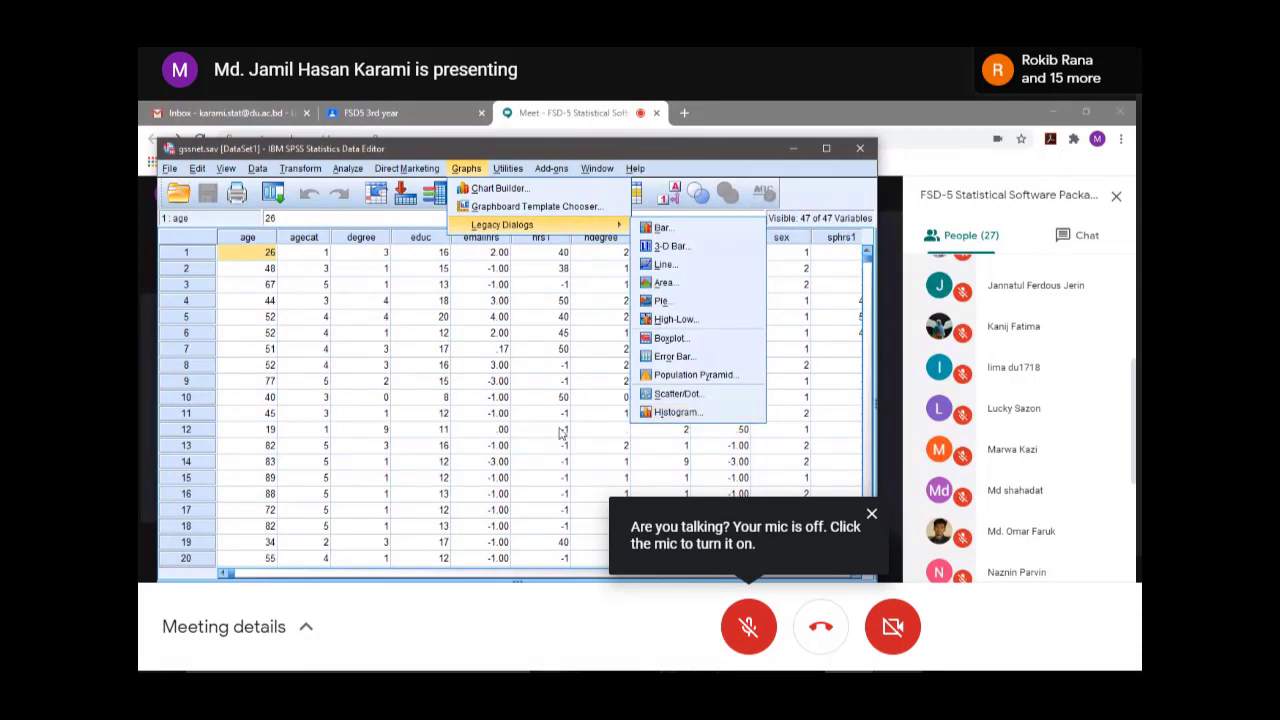
pyautogui.click(248, 259)
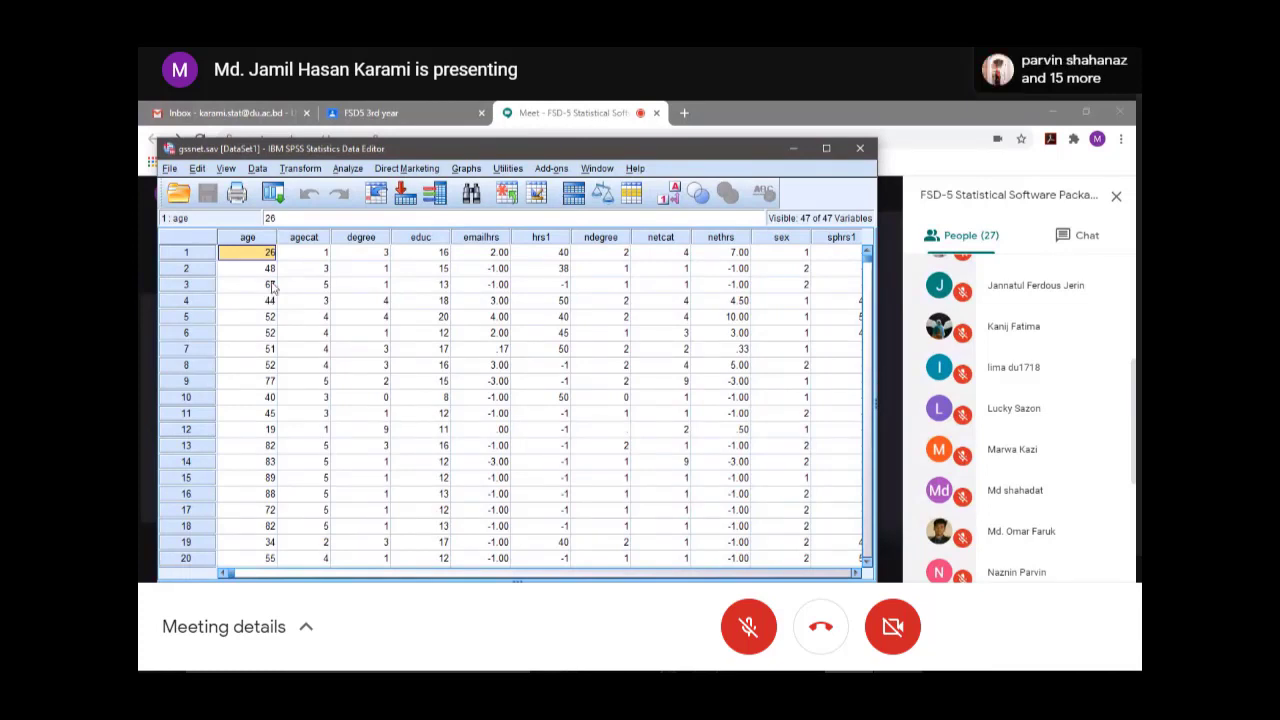
# Step: Run Frequencies with a frequency table for age, replacing sex and netcat as the analysed variables
pyautogui.click(350, 170)
pyautogui.moveTo(372, 207)
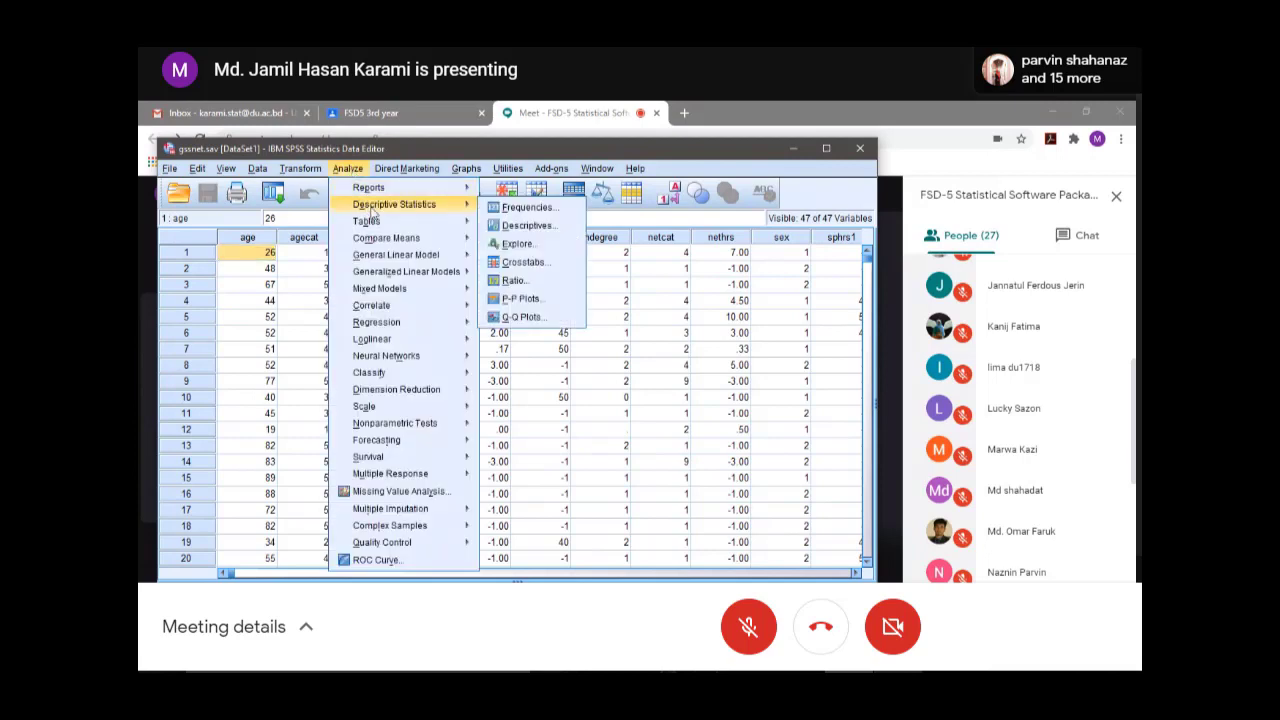
pyautogui.click(513, 208)
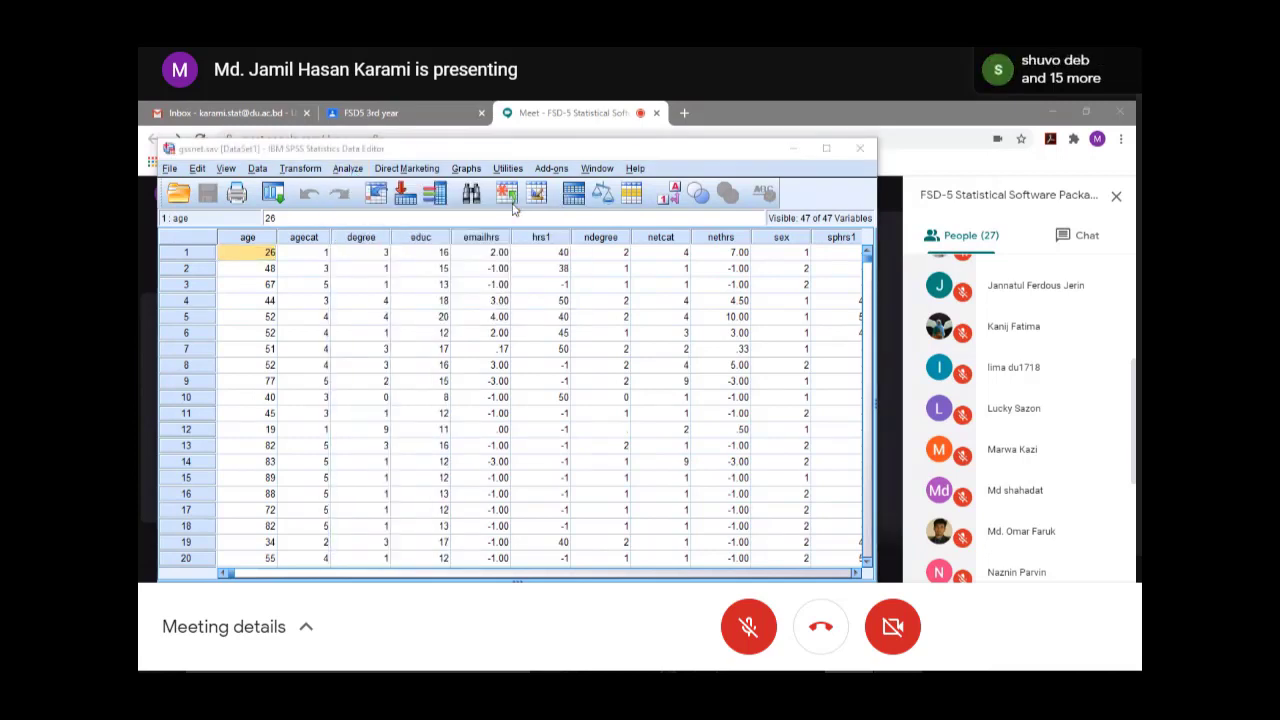
pyautogui.doubleClick(550, 335)
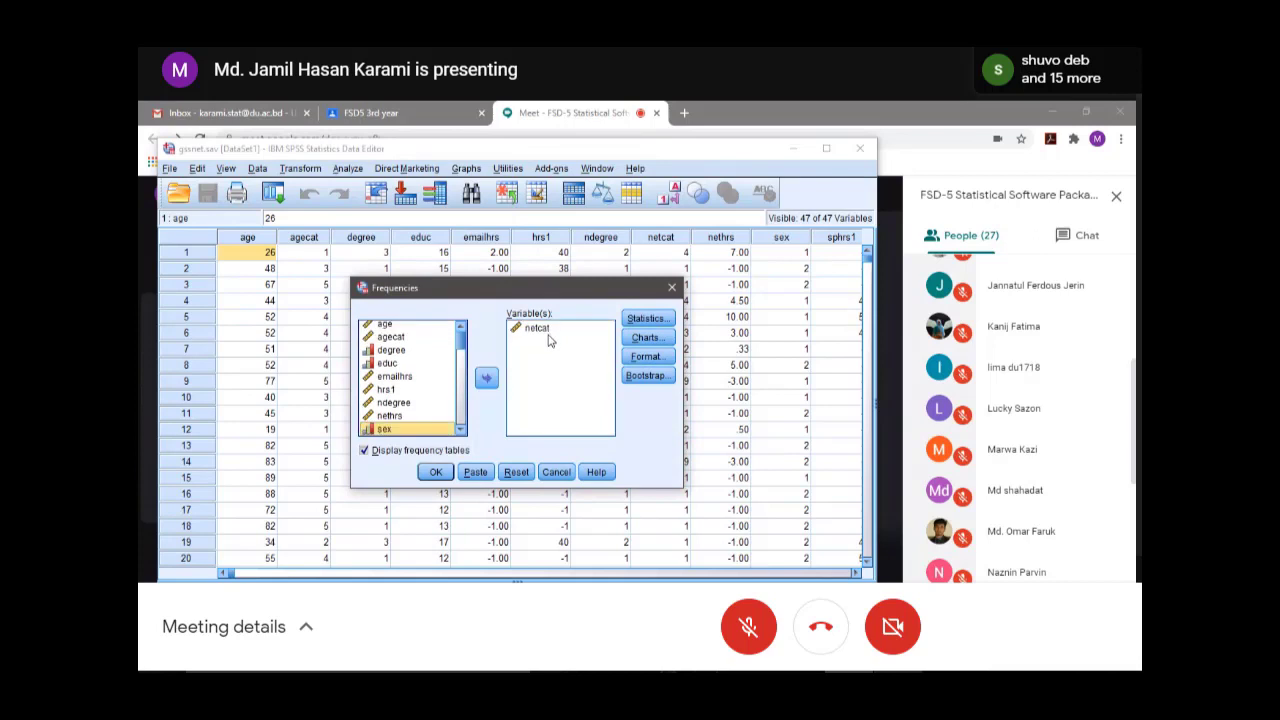
pyautogui.doubleClick(550, 335)
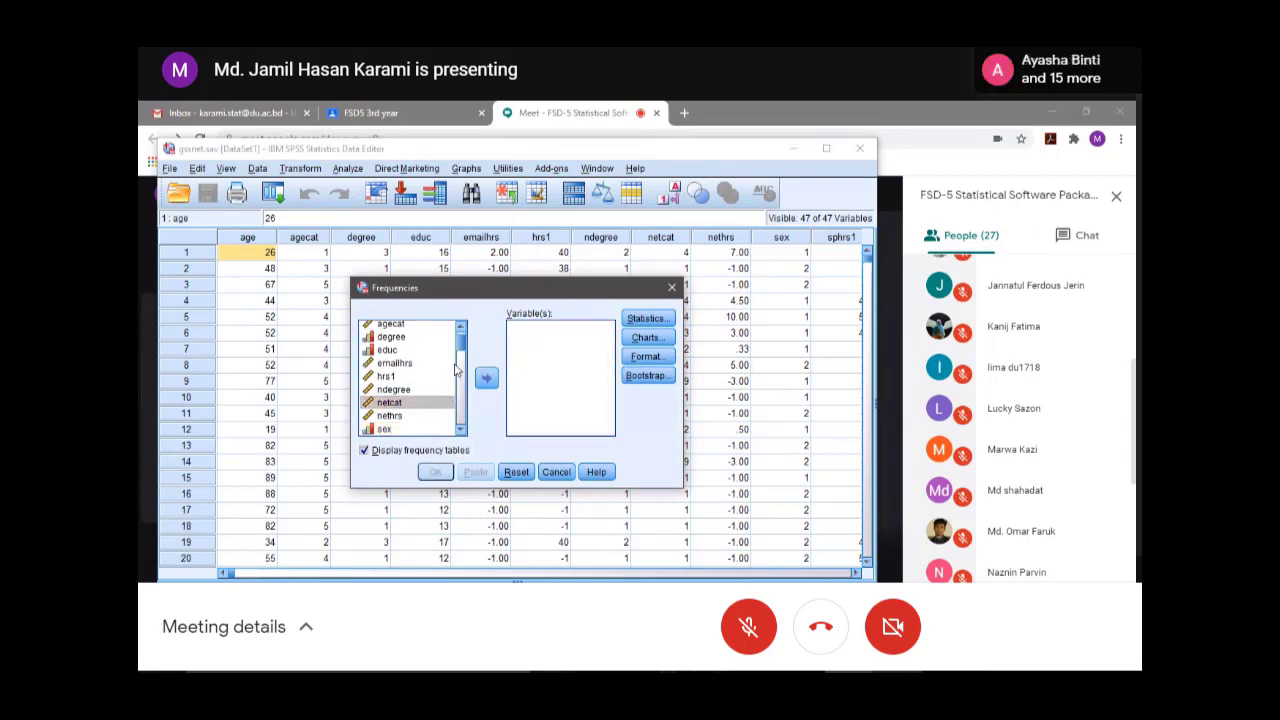
pyautogui.scroll(2, 461, 360)
pyautogui.click(388, 329)
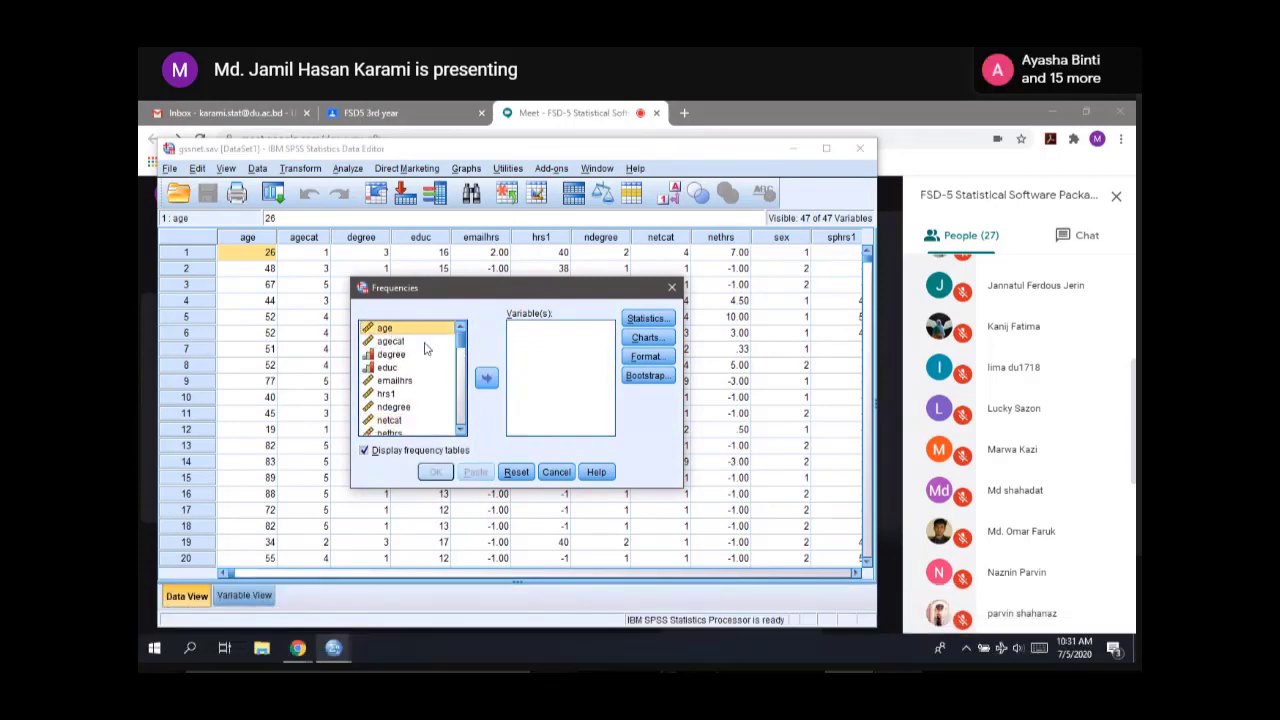
pyautogui.click(486, 377)
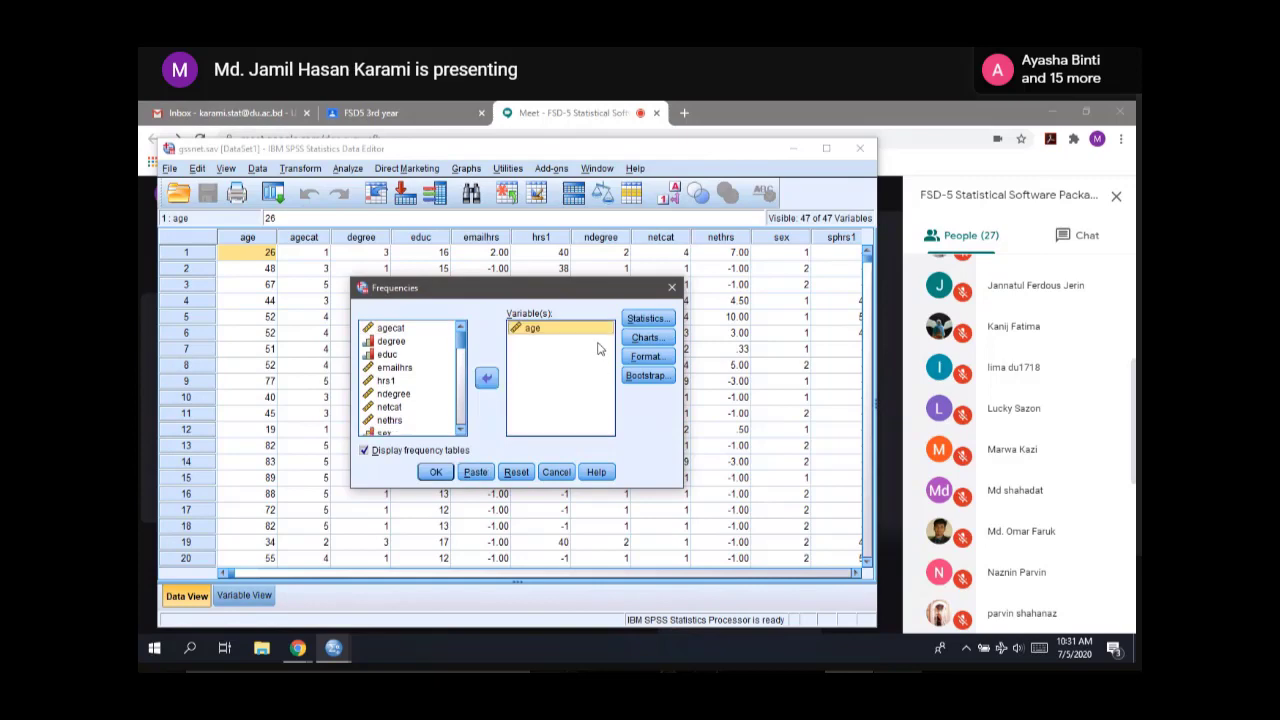
pyautogui.click(446, 472)
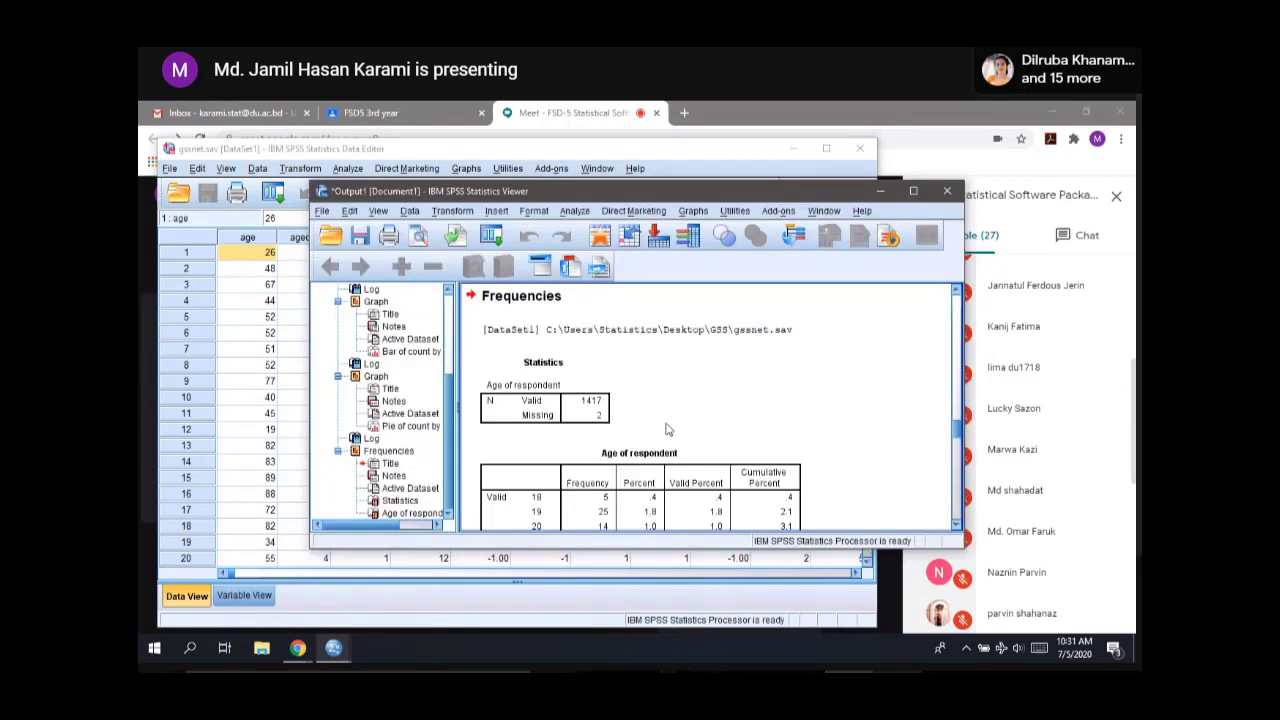
# Step: Examine the frequency table for age of respondent from the lowest age through the valid, missing and total rows
pyautogui.scroll(-1, 700, 414)
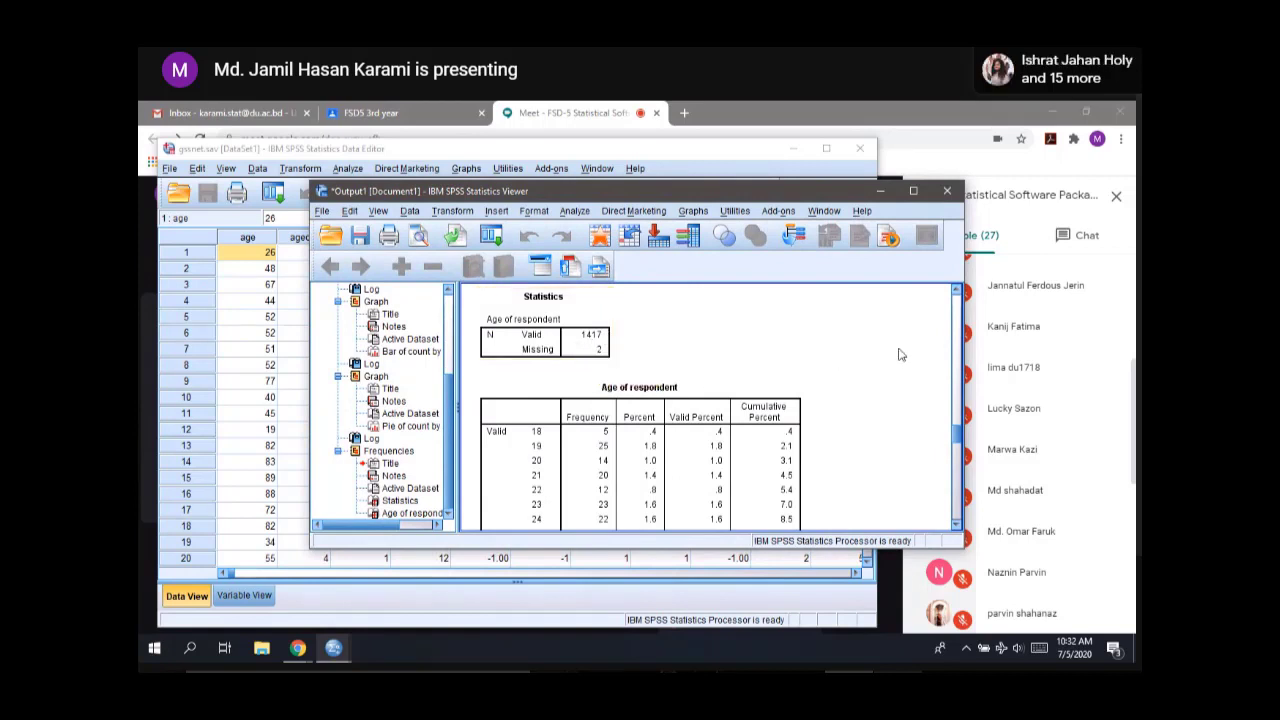
pyautogui.scroll(-3, 888, 357)
pyautogui.scroll(3, 806, 363)
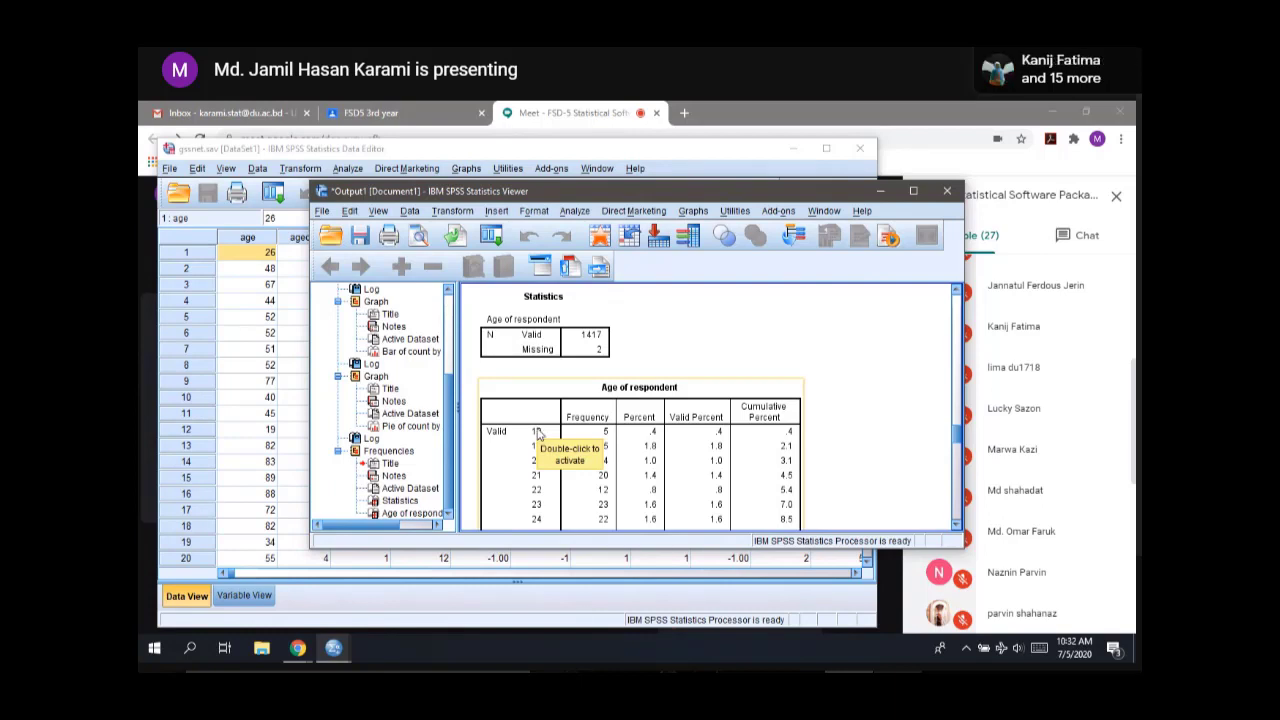
pyautogui.scroll(-10, 825, 427)
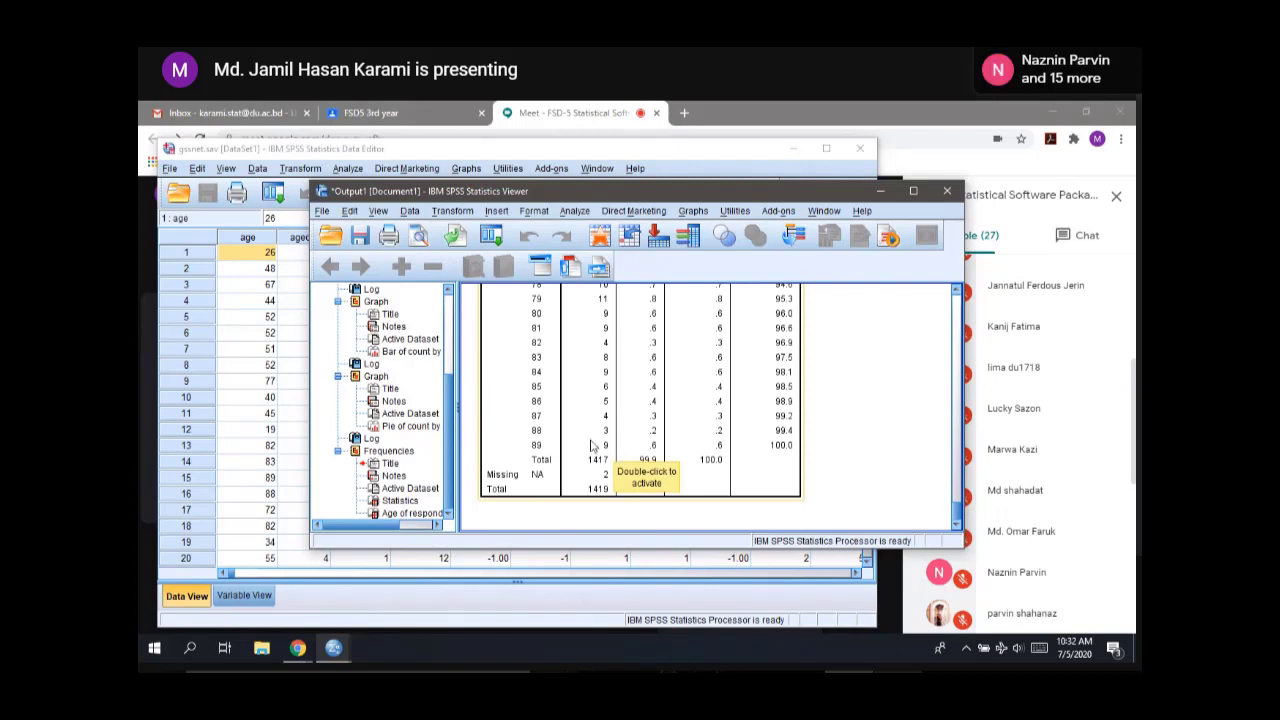
pyautogui.scroll(10, 591, 444)
pyautogui.scroll(-8, 591, 444)
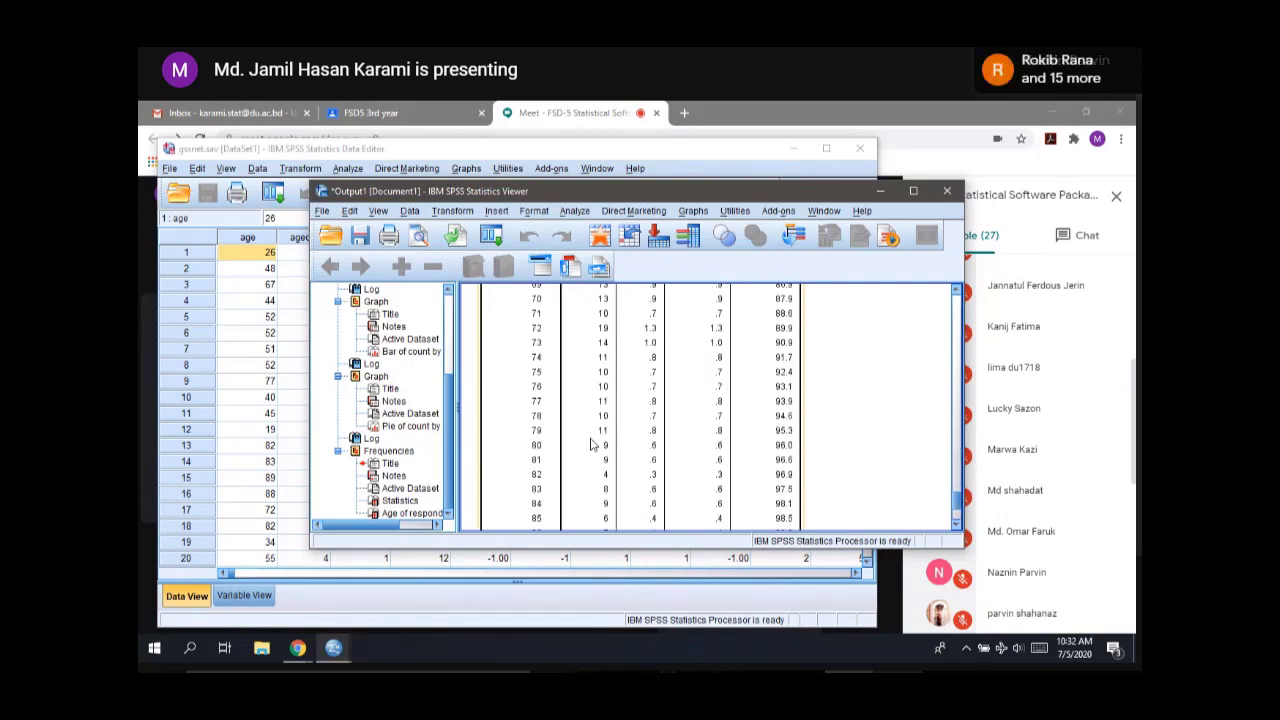
pyautogui.scroll(-3, 591, 444)
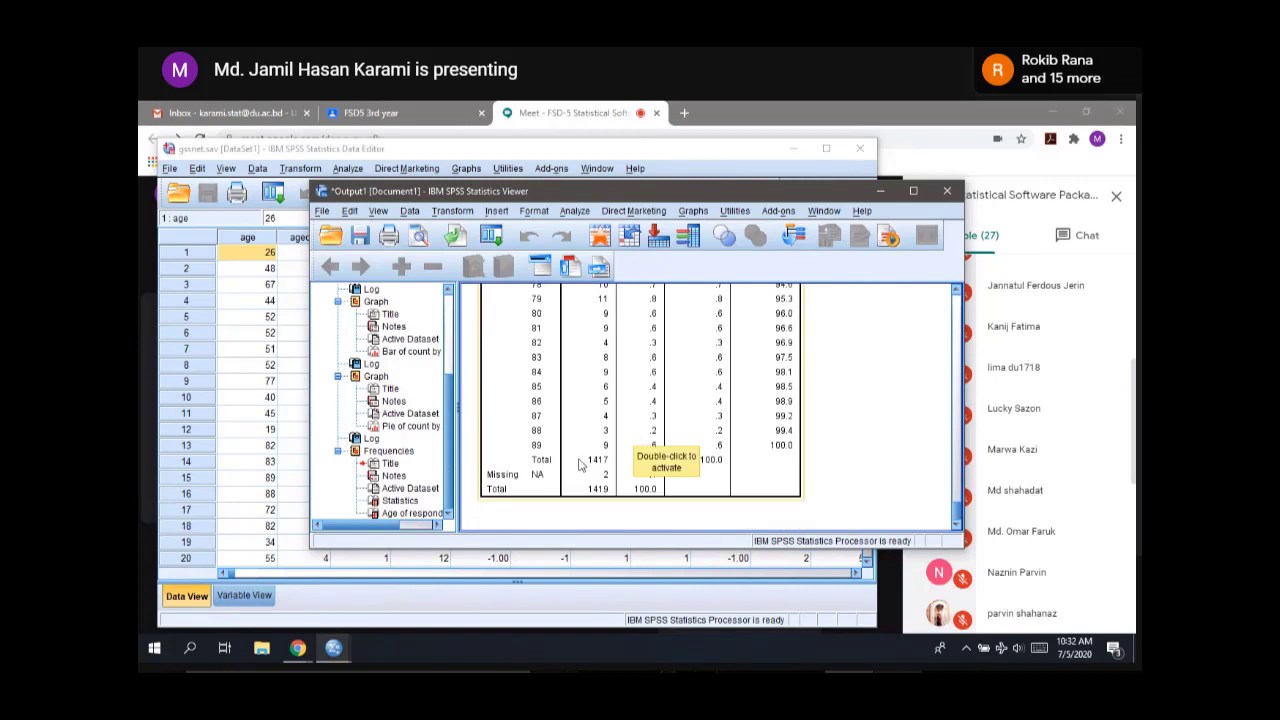
pyautogui.scroll(5, 578, 464)
pyautogui.scroll(10, 578, 464)
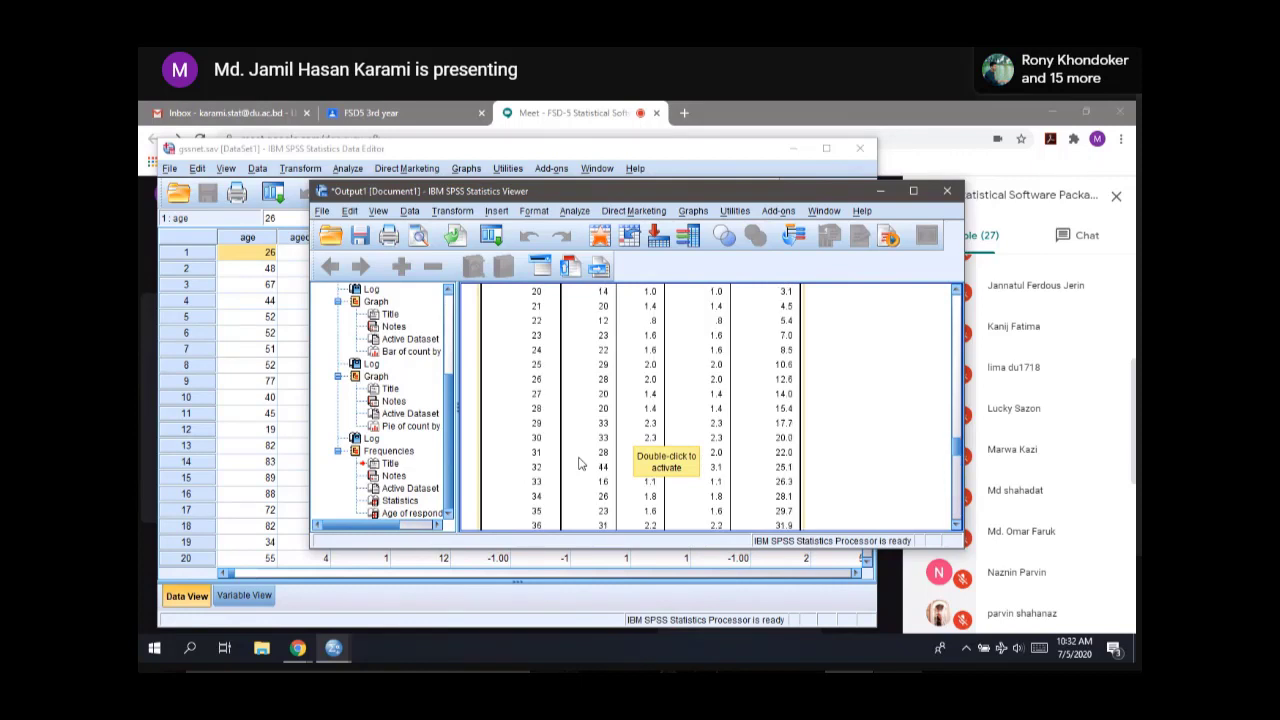
pyautogui.scroll(-12, 576, 471)
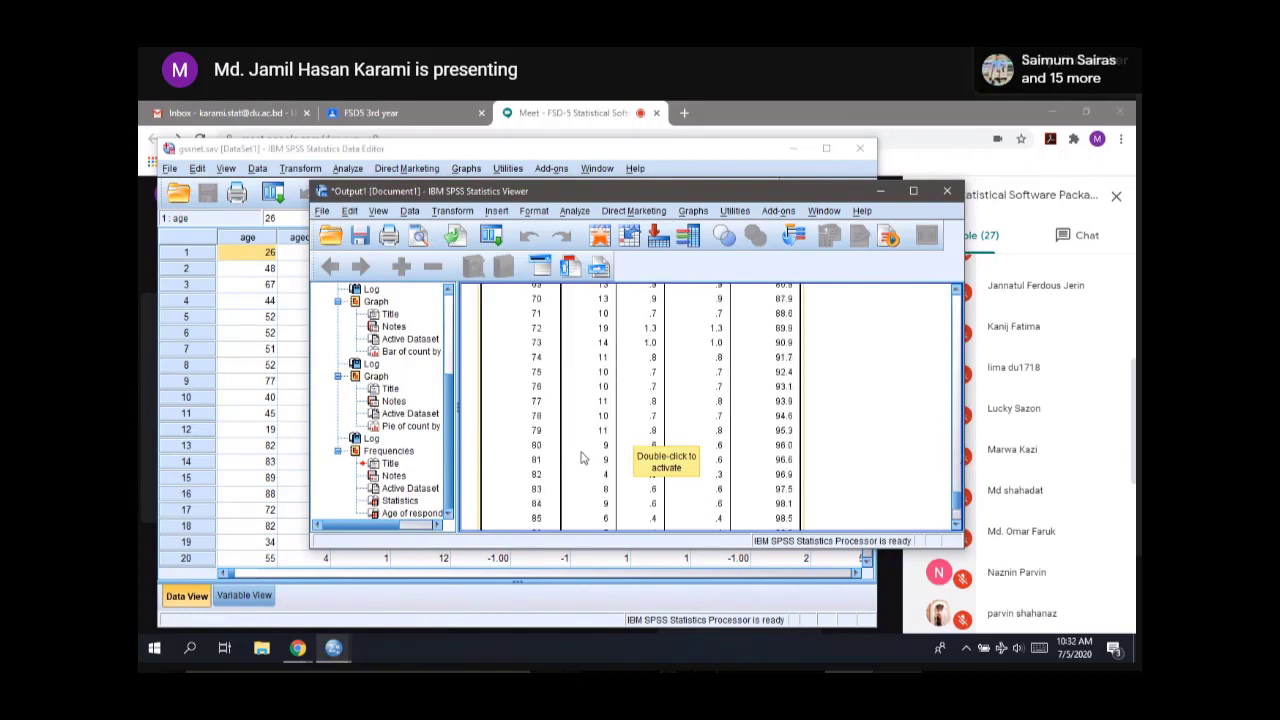
pyautogui.scroll(-3, 583, 459)
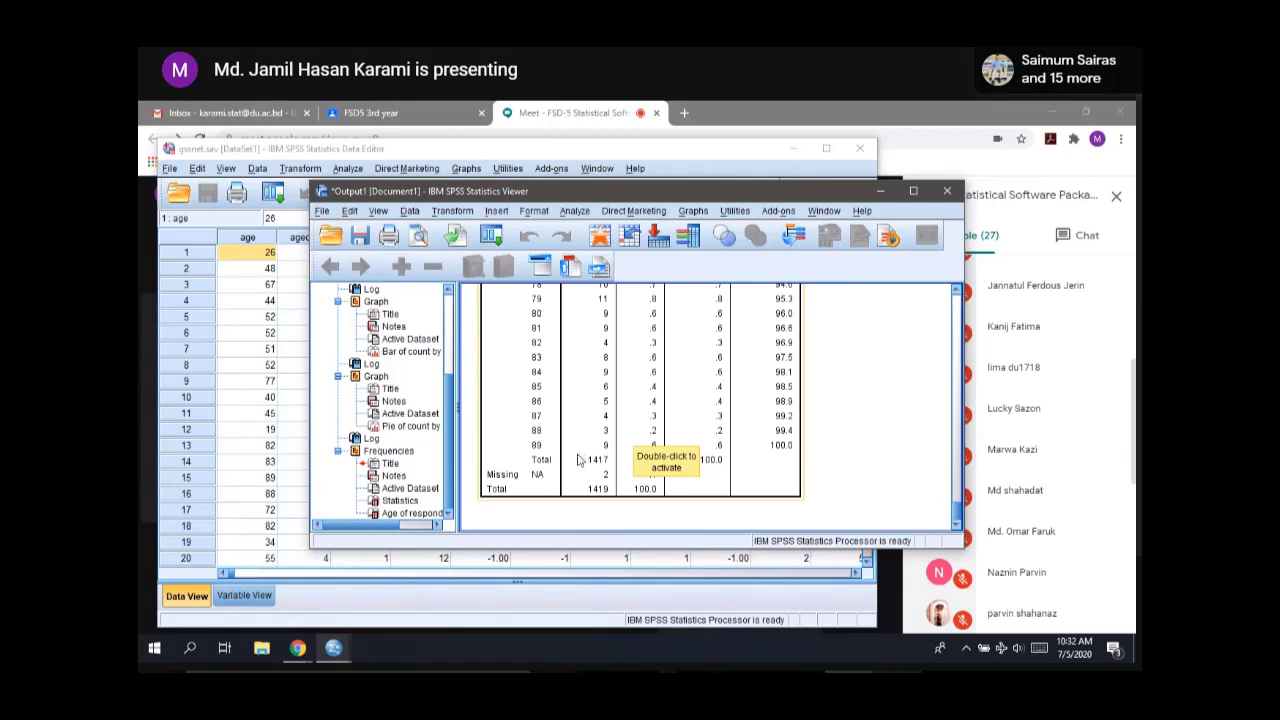
pyautogui.scroll(6, 628, 452)
pyautogui.scroll(15, 628, 452)
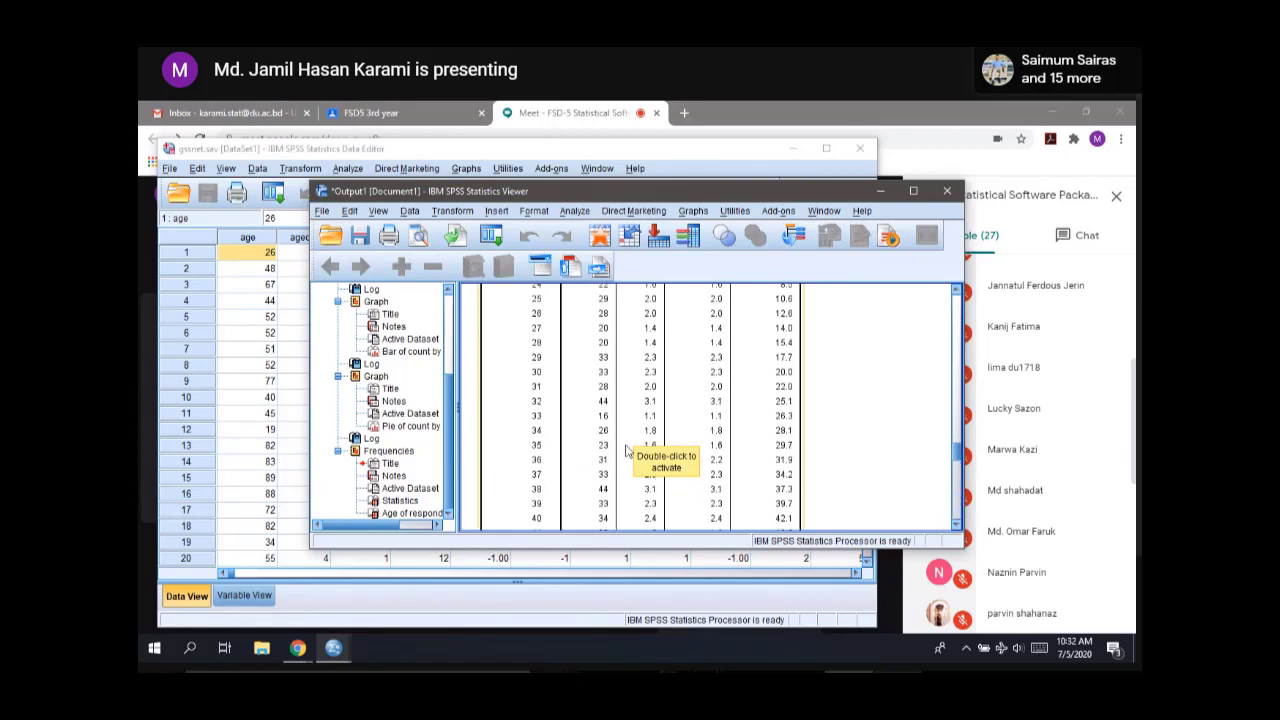
pyautogui.scroll(-20, 622, 447)
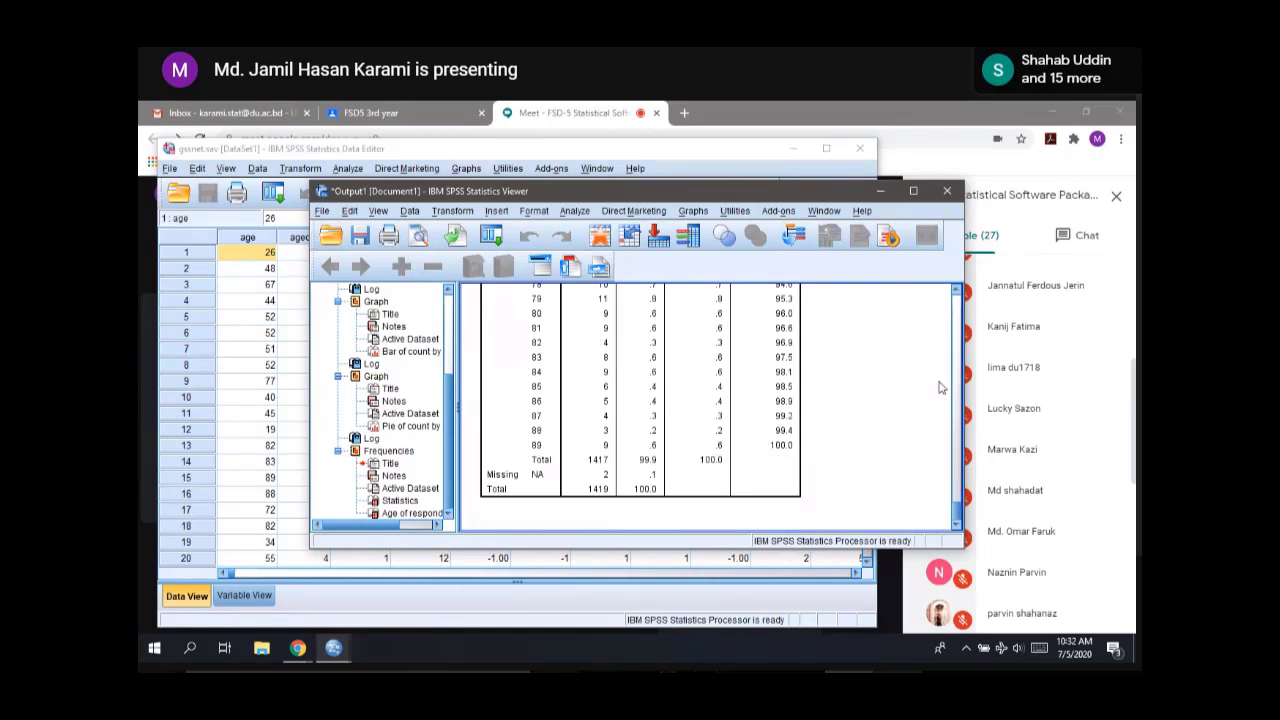
# Step: Return to the gssnet.sav data and set up a histogram with age as its variable
pyautogui.click(882, 190)
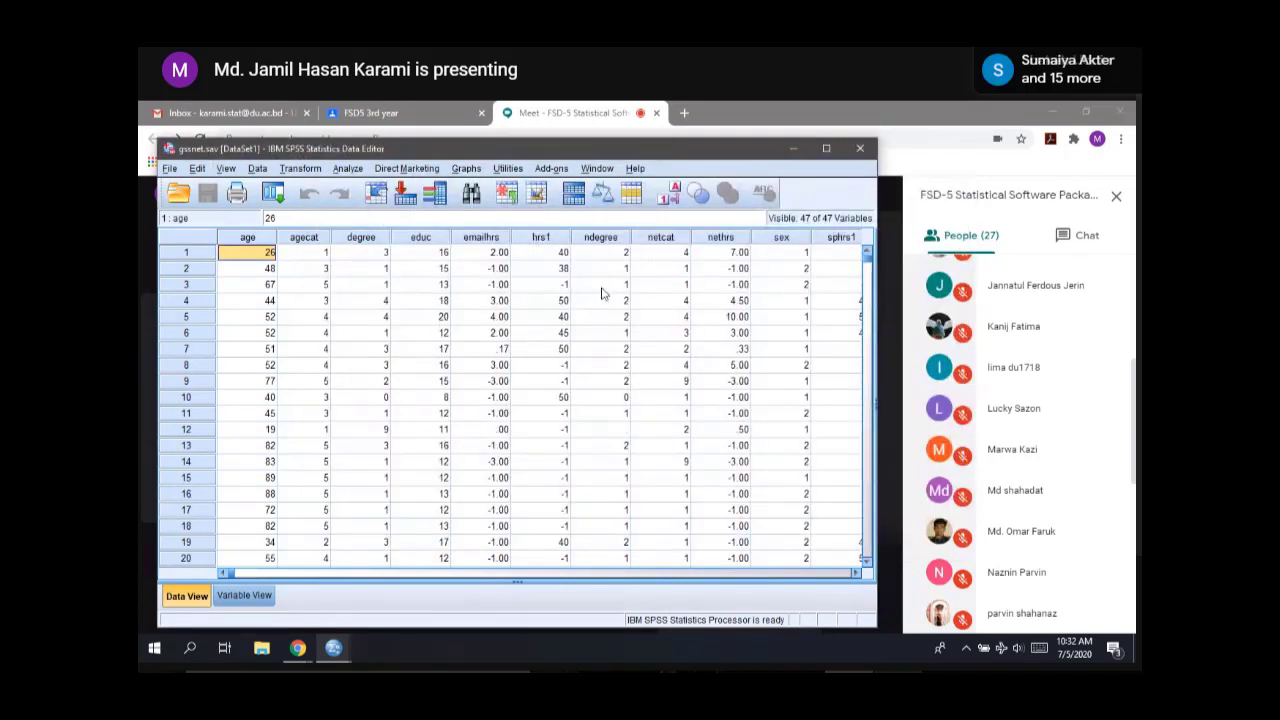
pyautogui.click(466, 170)
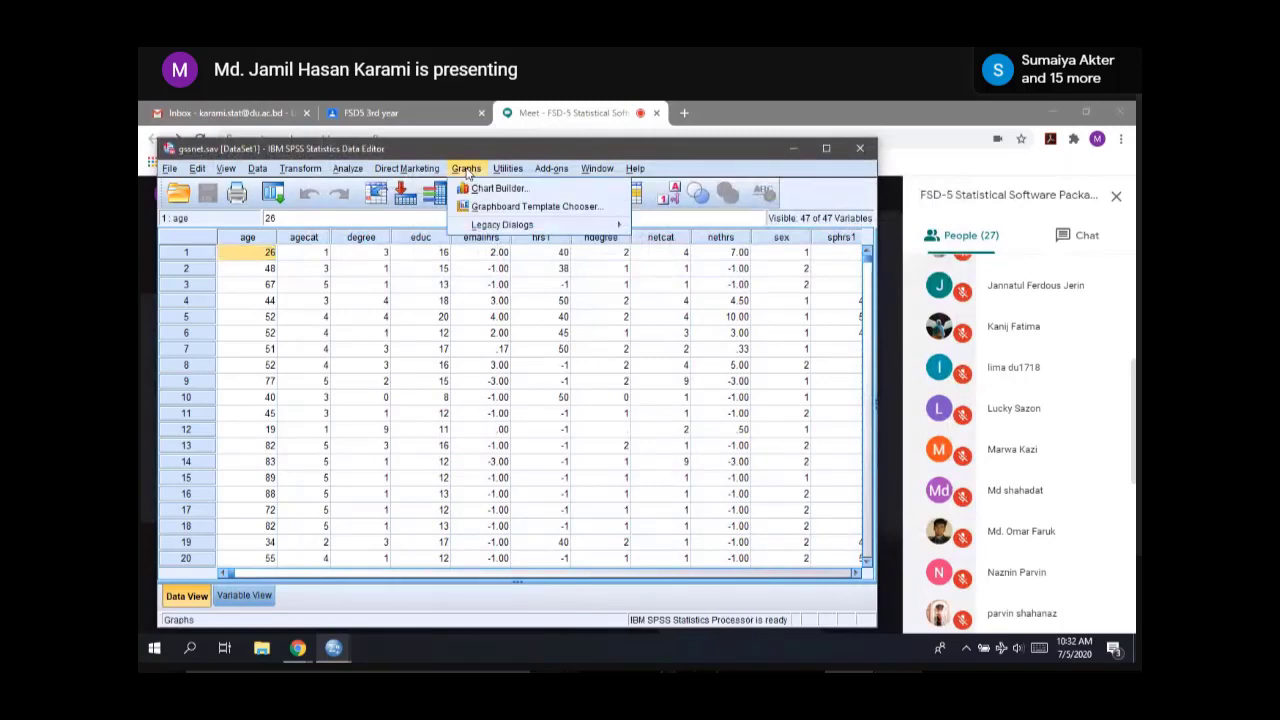
pyautogui.moveTo(507, 230)
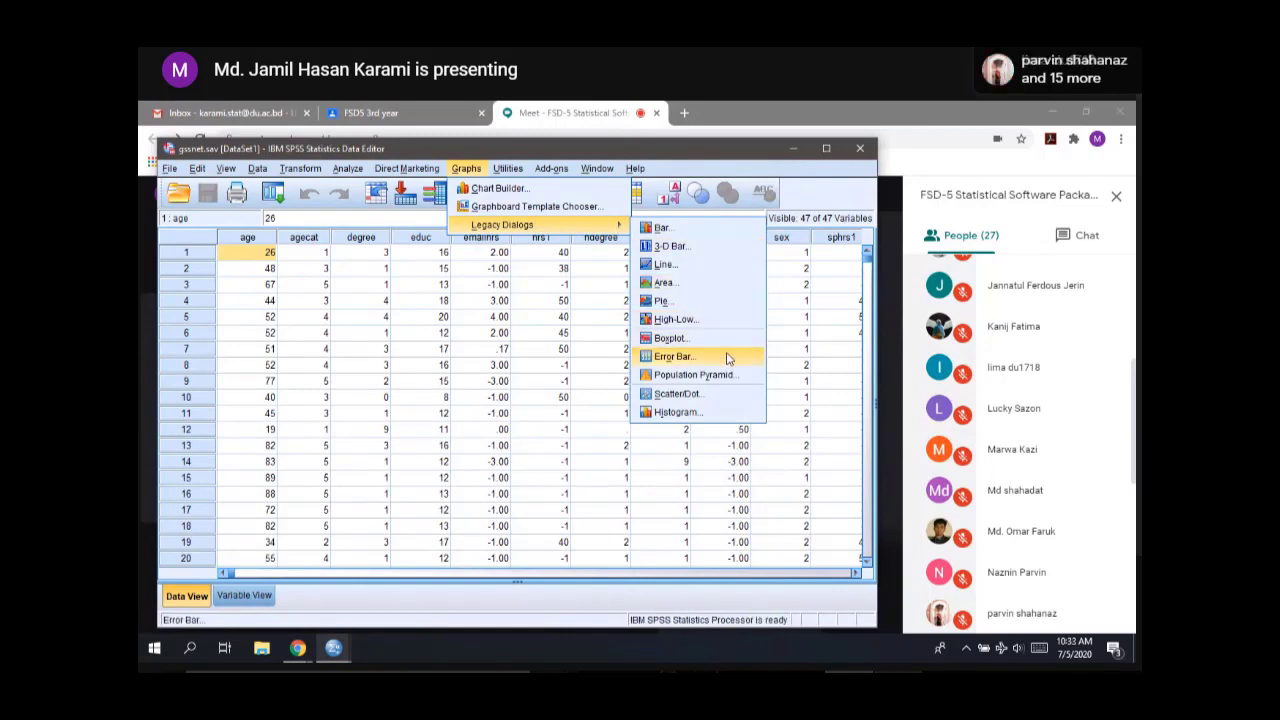
pyautogui.click(696, 414)
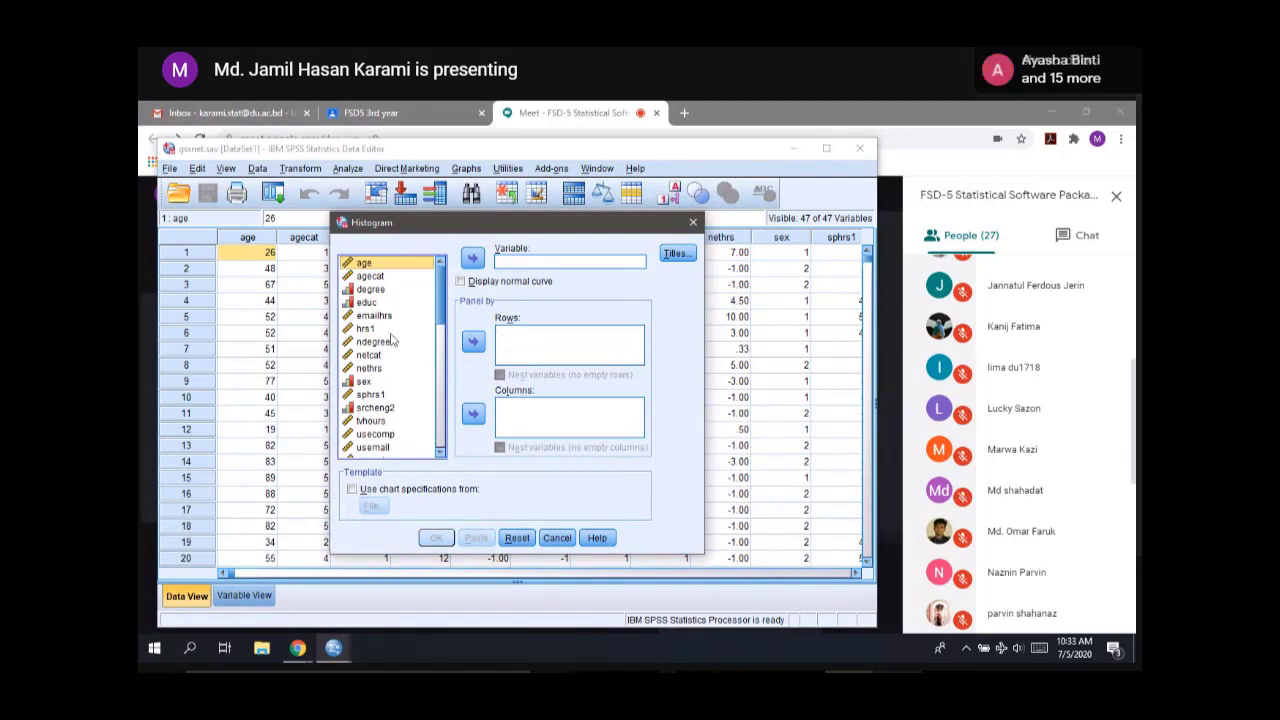
pyautogui.click(474, 260)
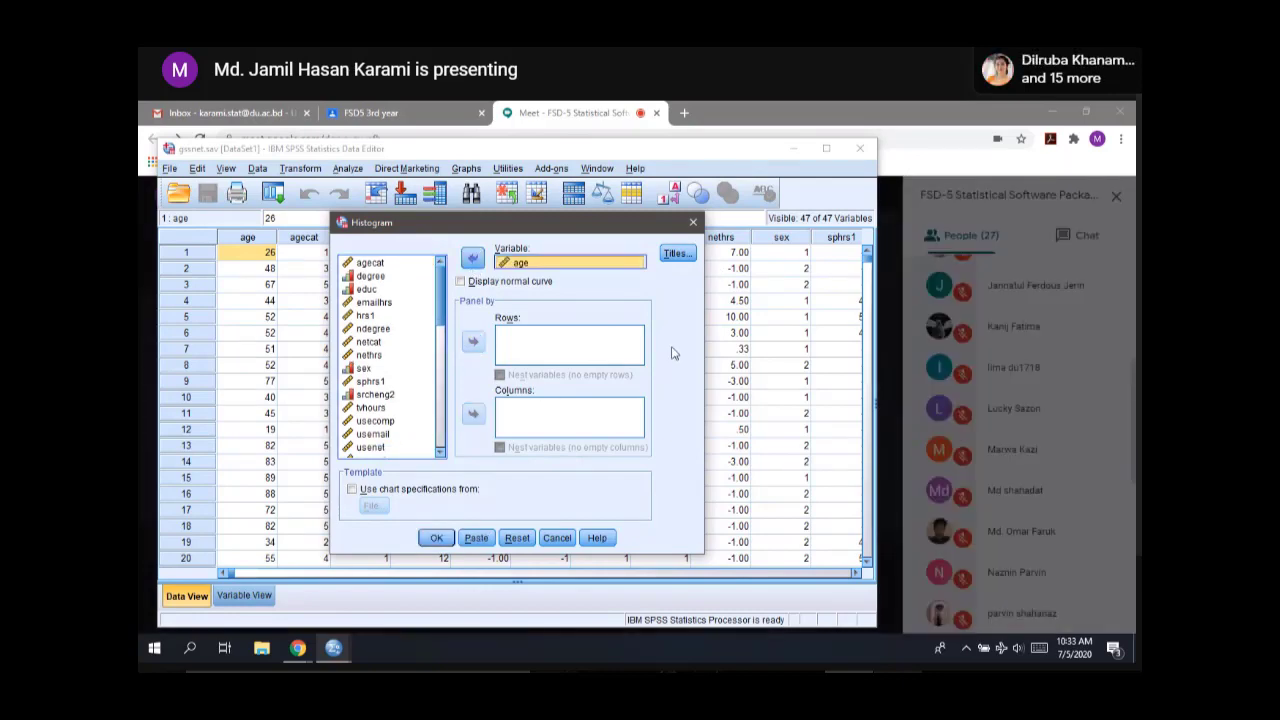
# Step: Switch to the Google Meet call, admit the waiting participant, and return to the histogram setup in SPSS
pyautogui.click(794, 148)
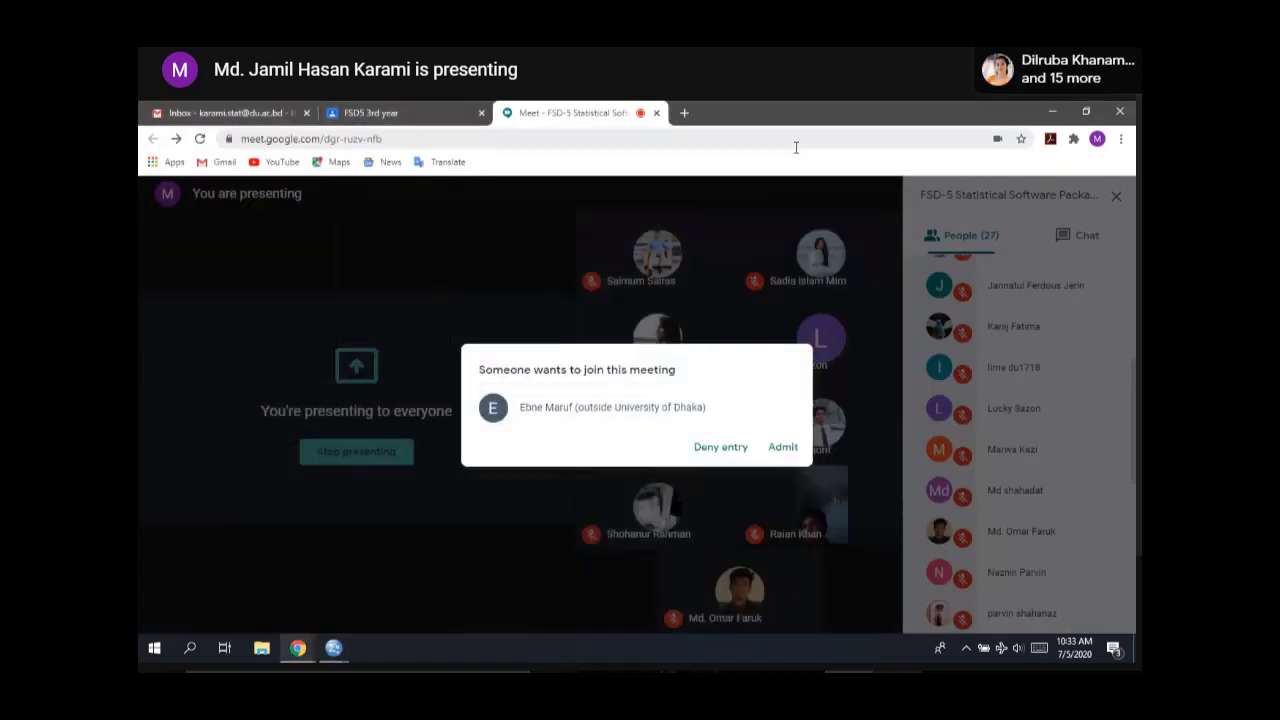
pyautogui.click(785, 448)
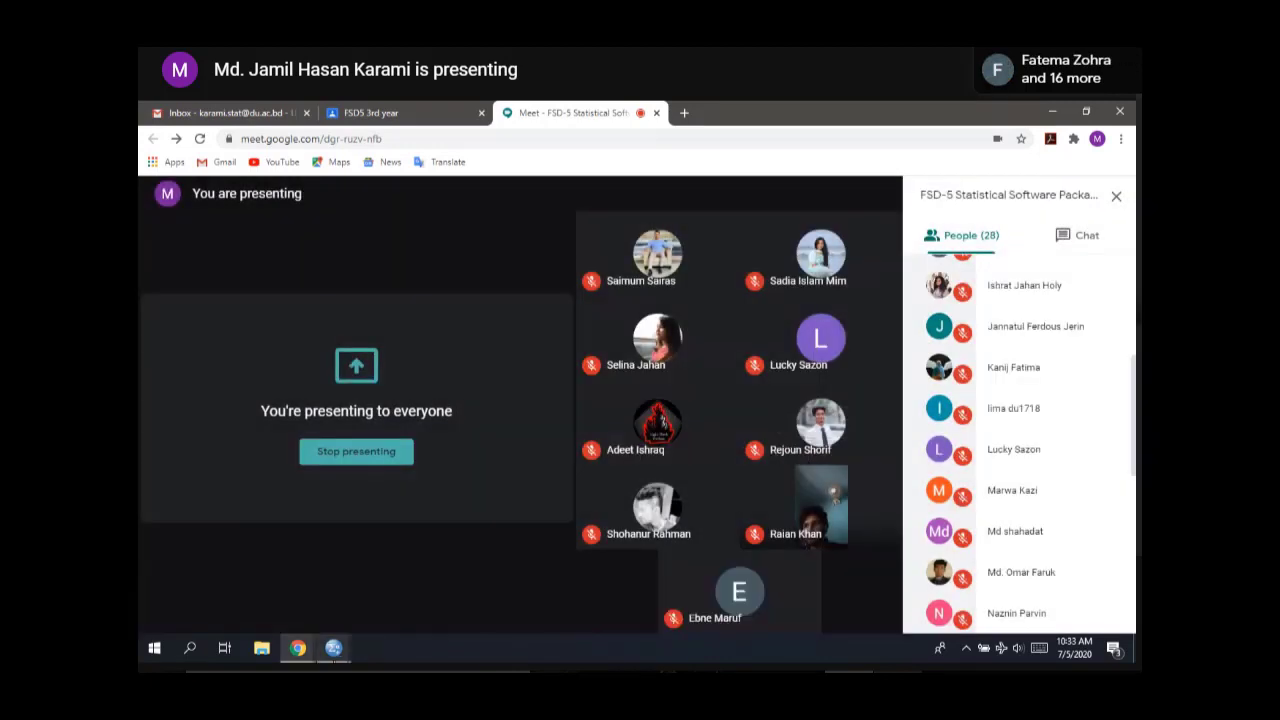
pyautogui.moveTo(336, 650)
pyautogui.click(499, 605)
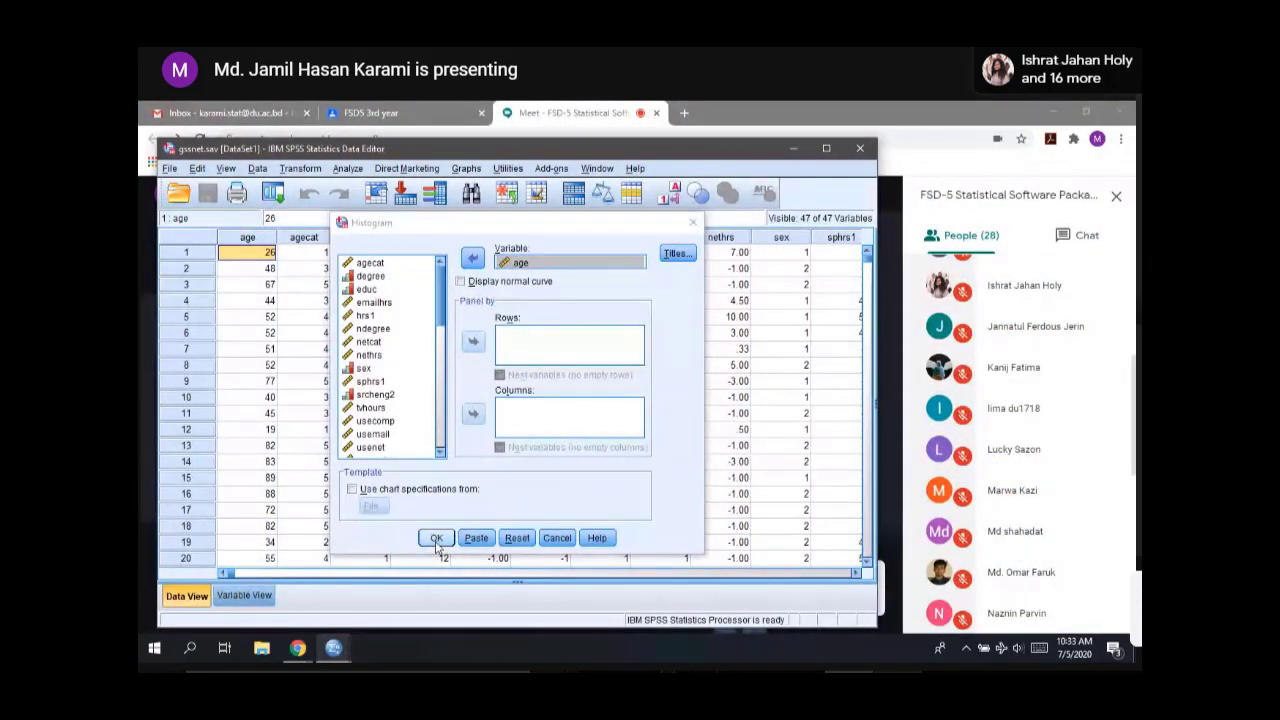
# Step: Generate the histogram of age and examine its shape and summary statistics in the maximized output window
pyautogui.click(437, 540)
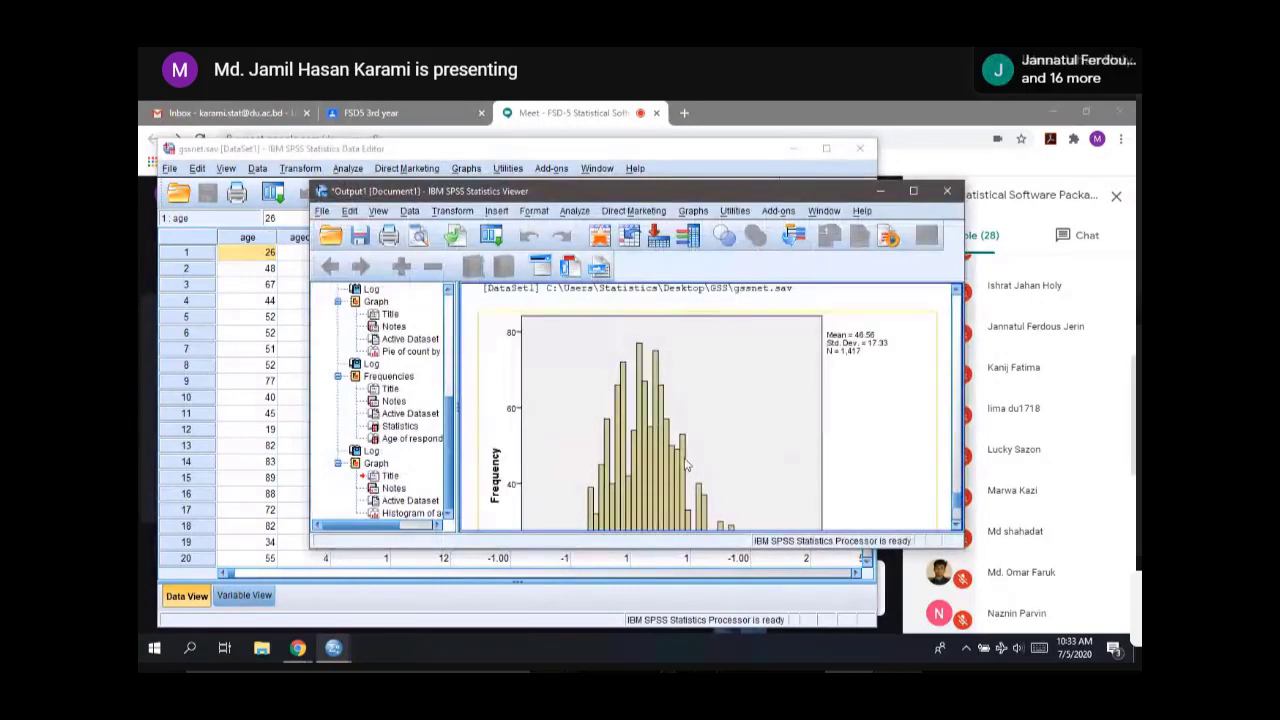
pyautogui.scroll(-3, 686, 463)
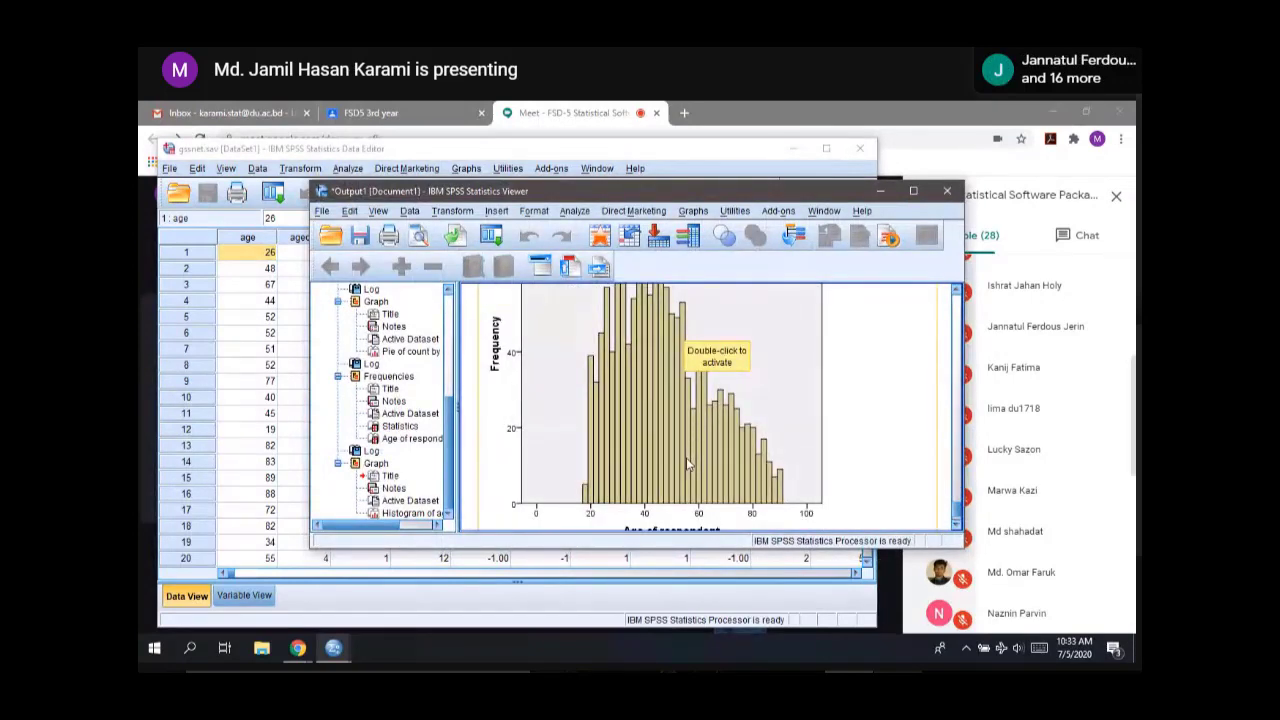
pyautogui.click(913, 194)
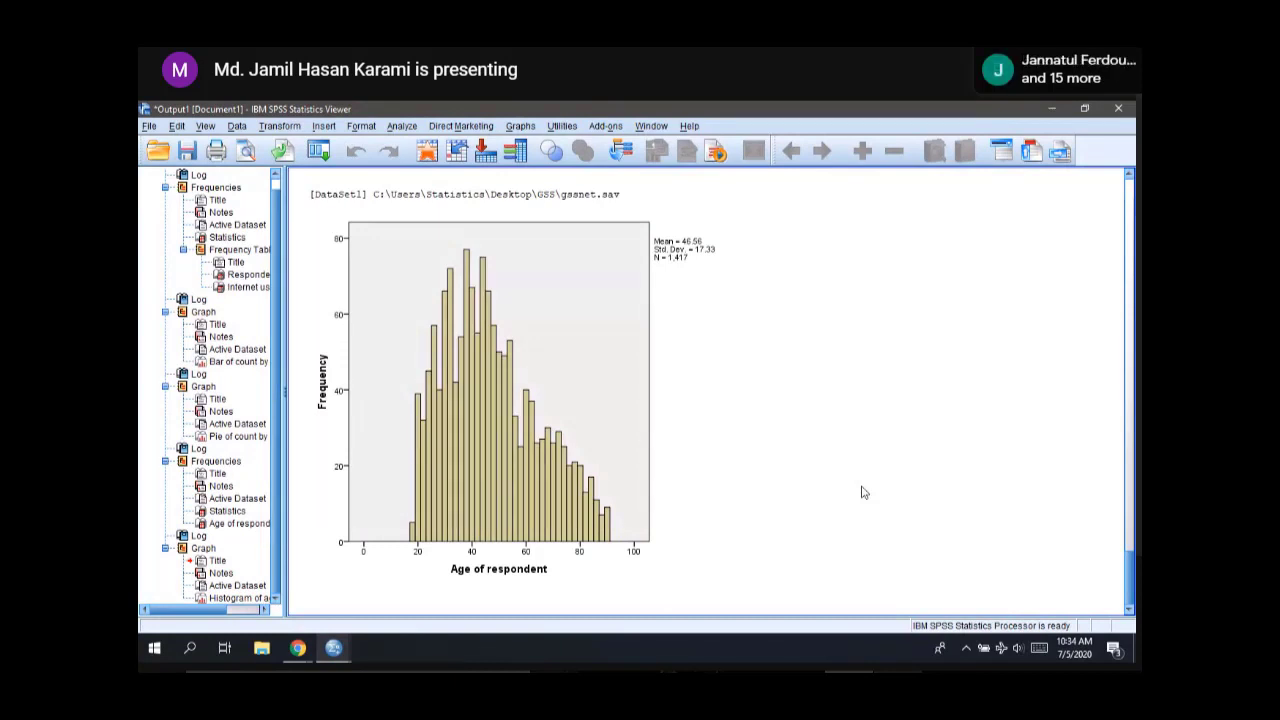
pyautogui.click(677, 558)
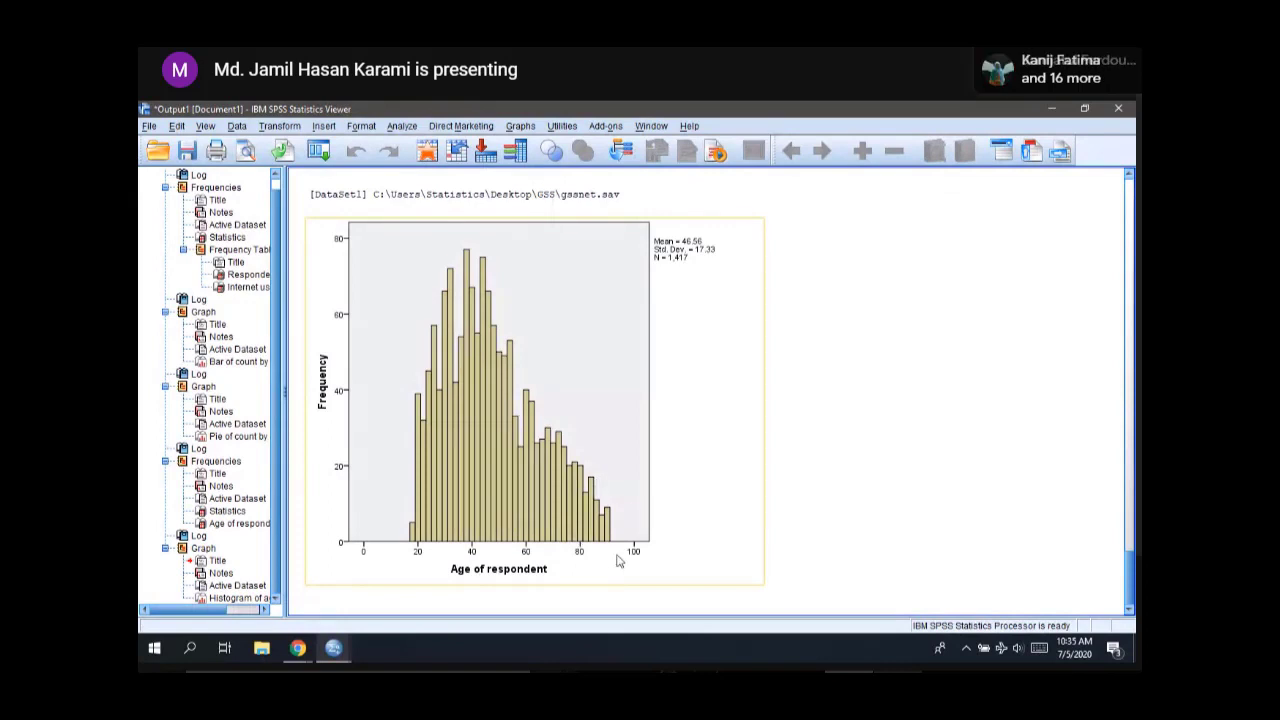
pyautogui.click(790, 516)
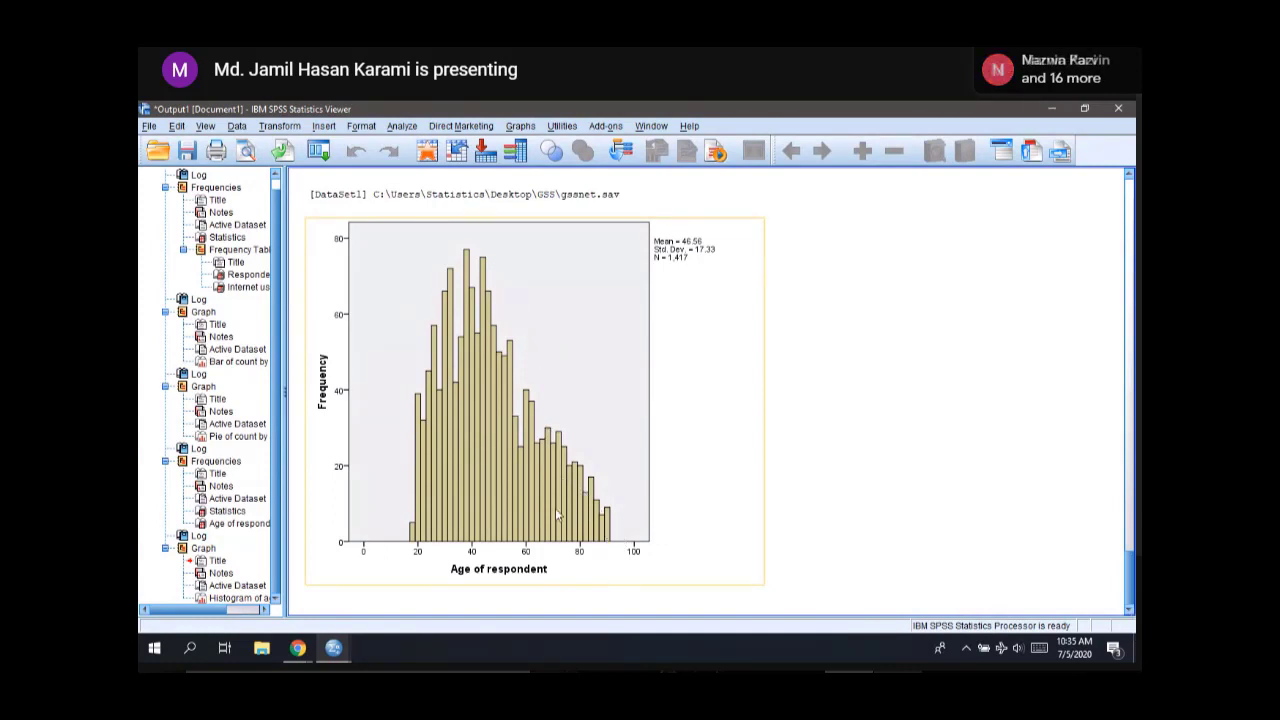
pyautogui.click(816, 509)
pyautogui.click(717, 540)
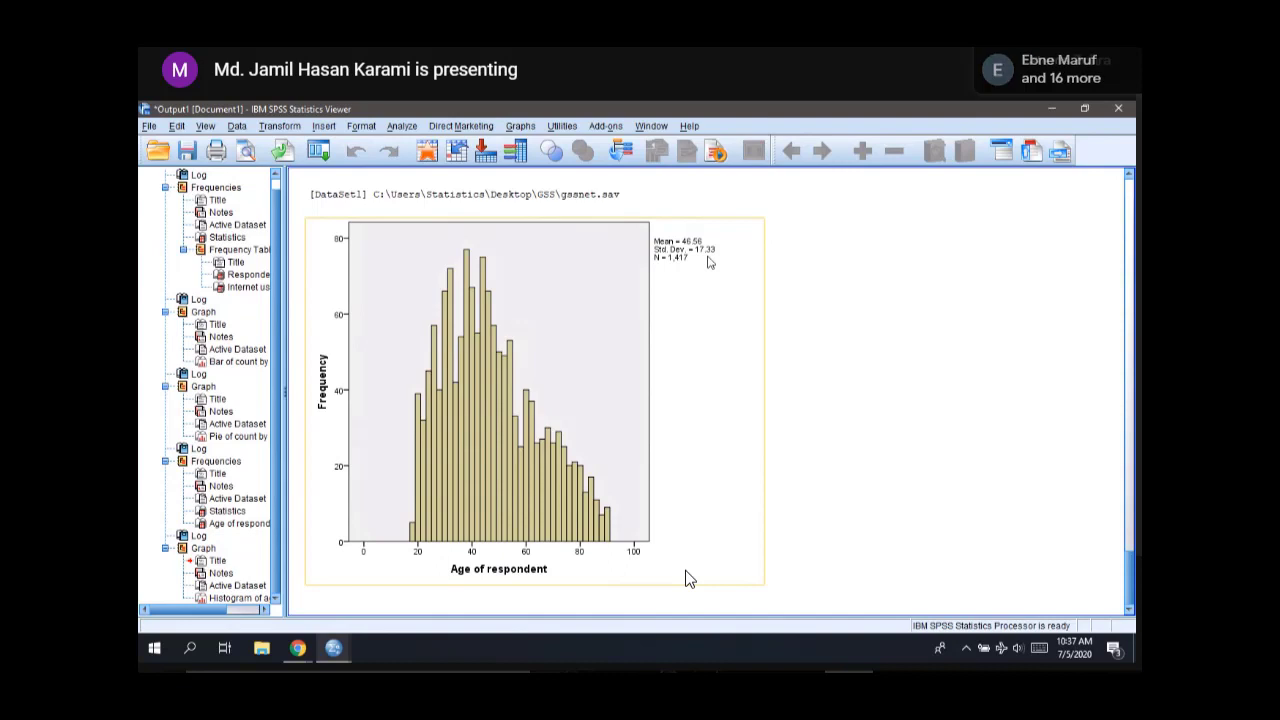
pyautogui.moveTo(694, 612)
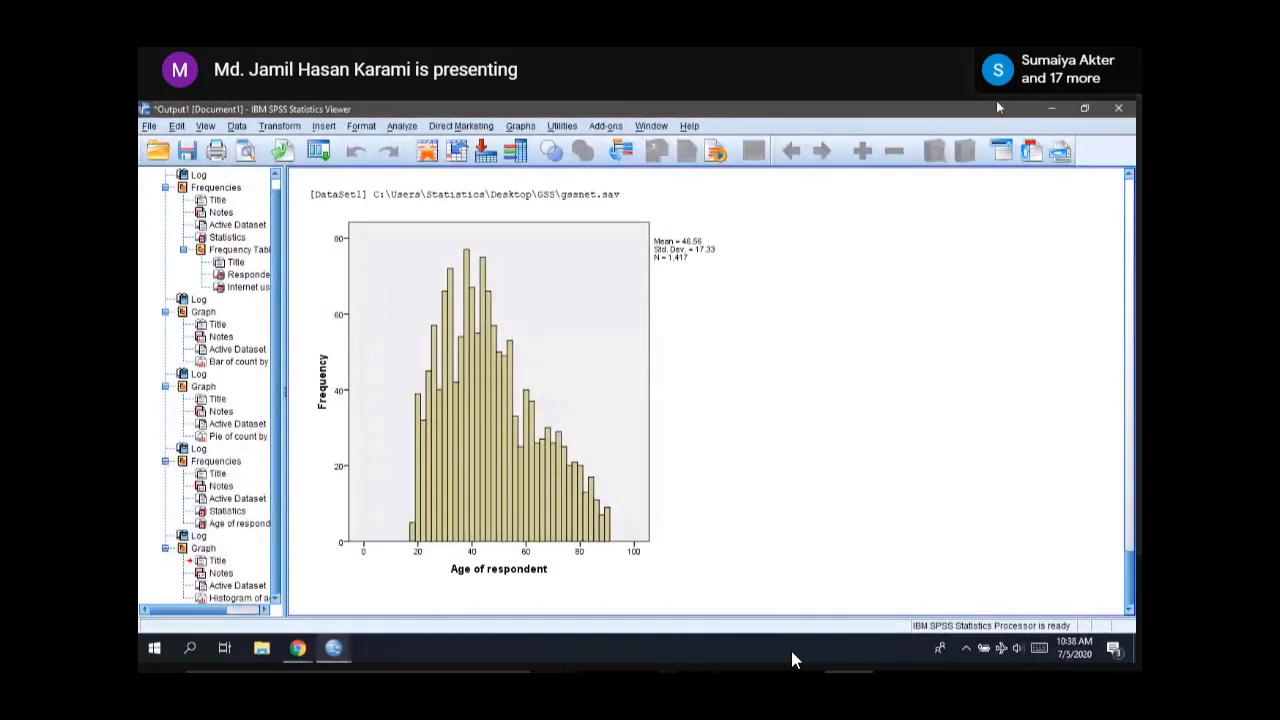
pyautogui.click(1052, 107)
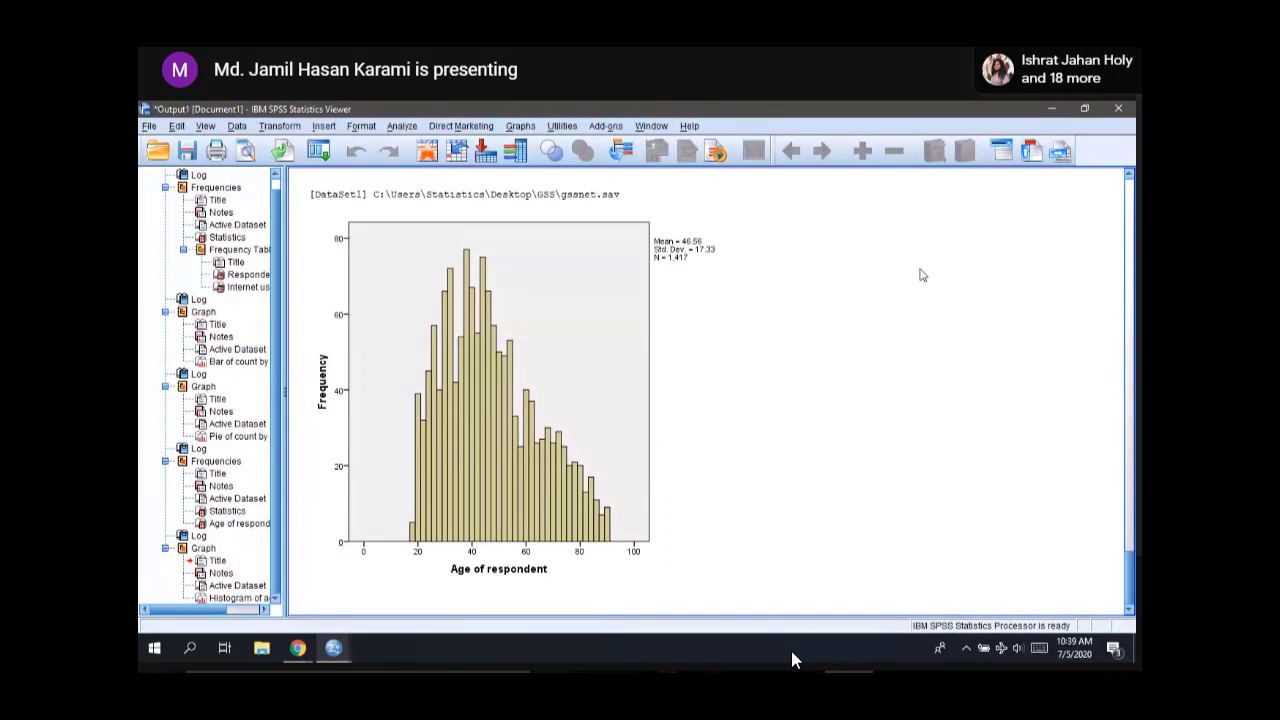
pyautogui.click(520, 126)
pyautogui.moveTo(578, 183)
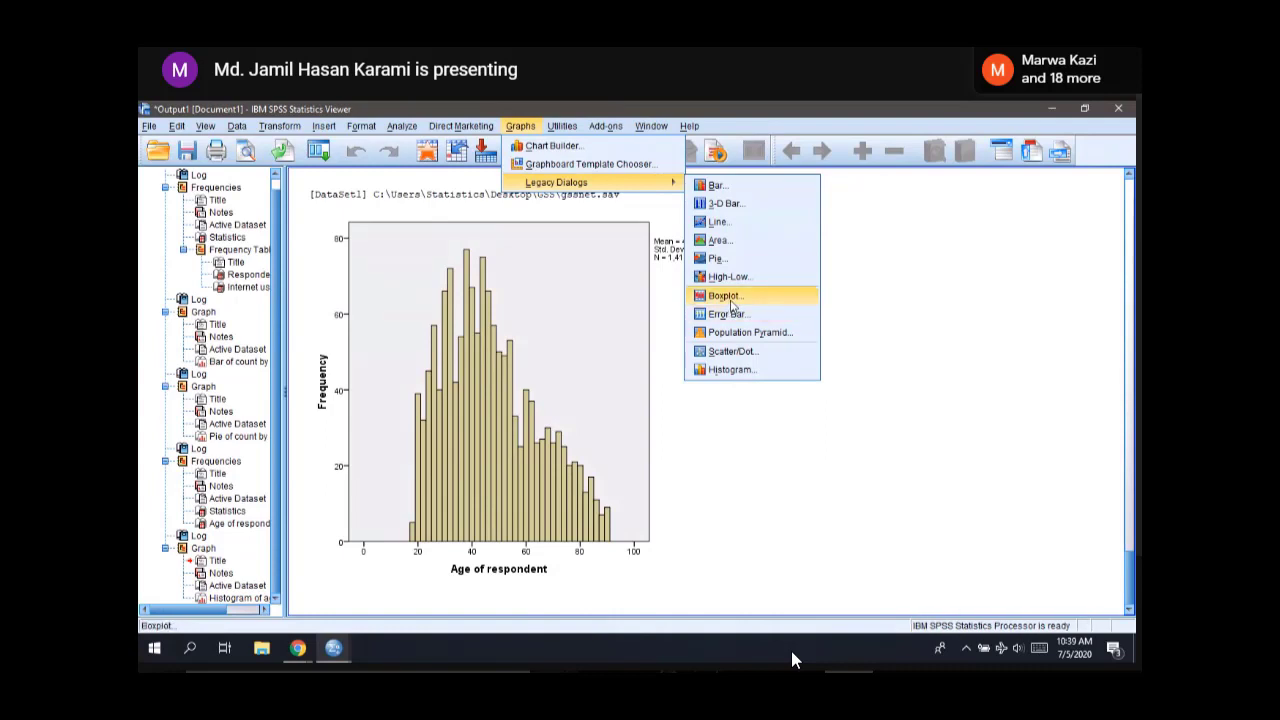
pyautogui.click(1048, 110)
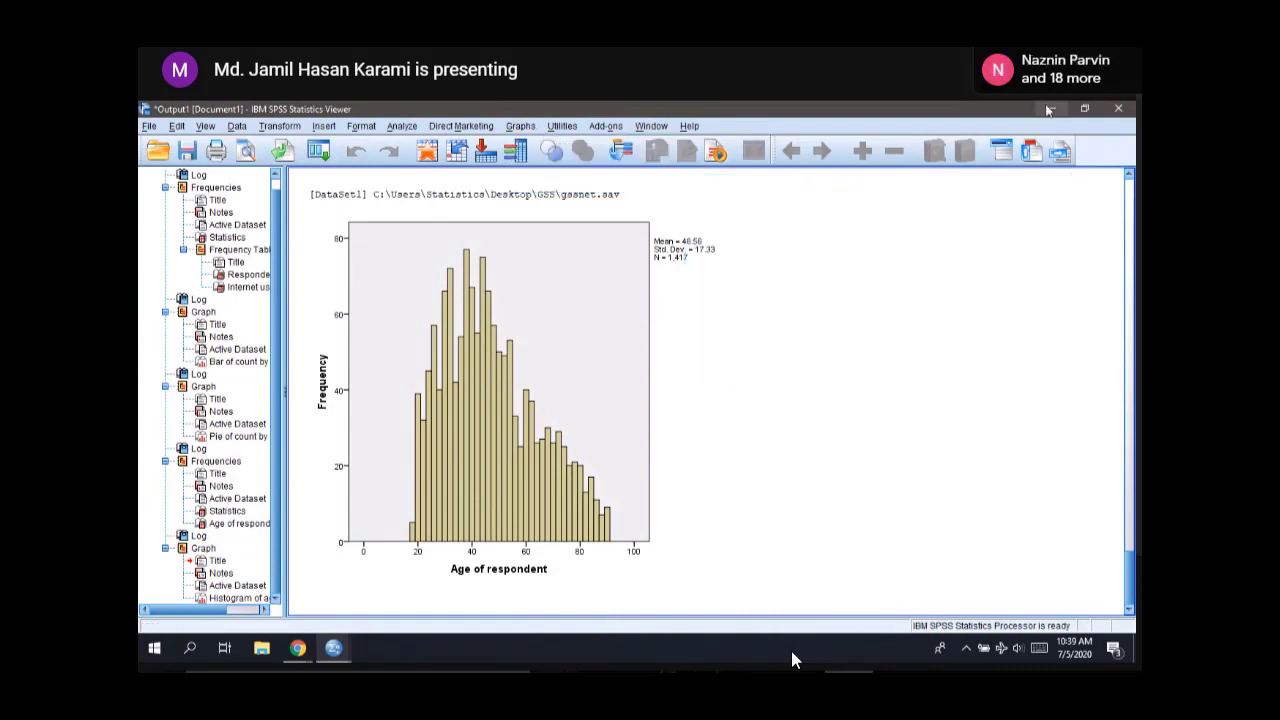
# Step: Leave the output for the Google Meet call, admit the waiting participant, and return to the gssnet.sav data in SPSS
pyautogui.click(1048, 110)
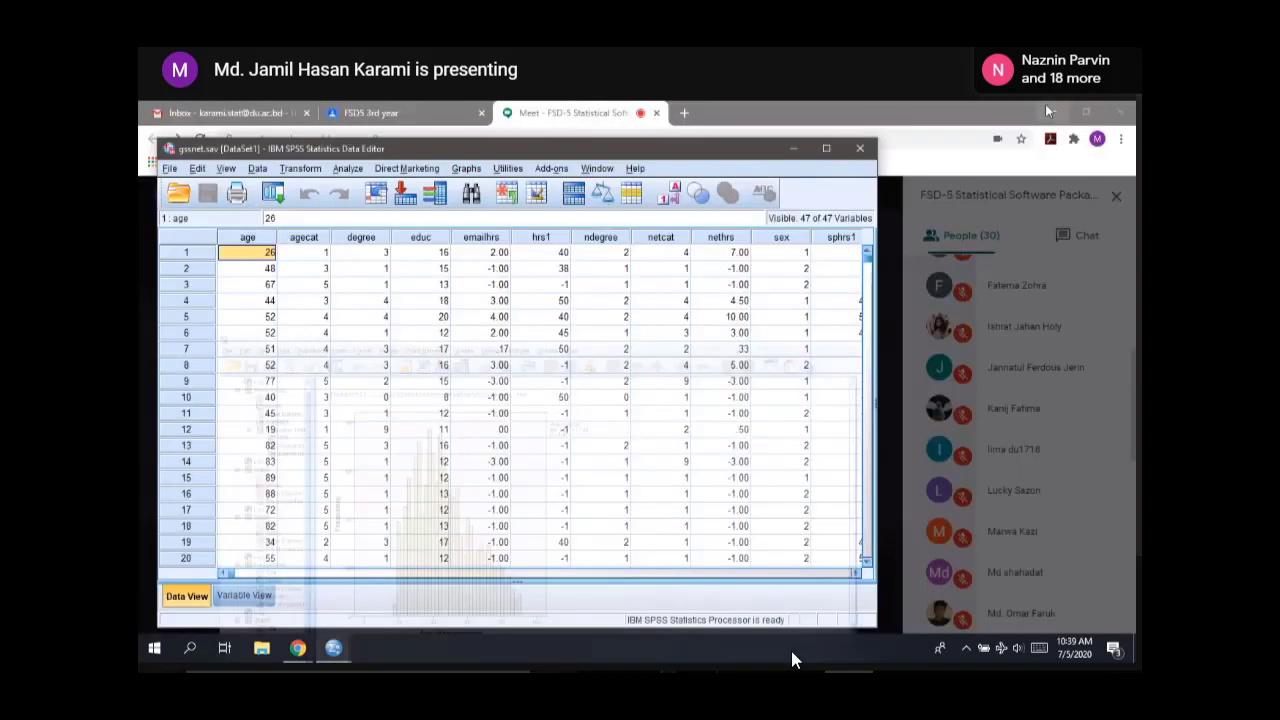
pyautogui.click(793, 148)
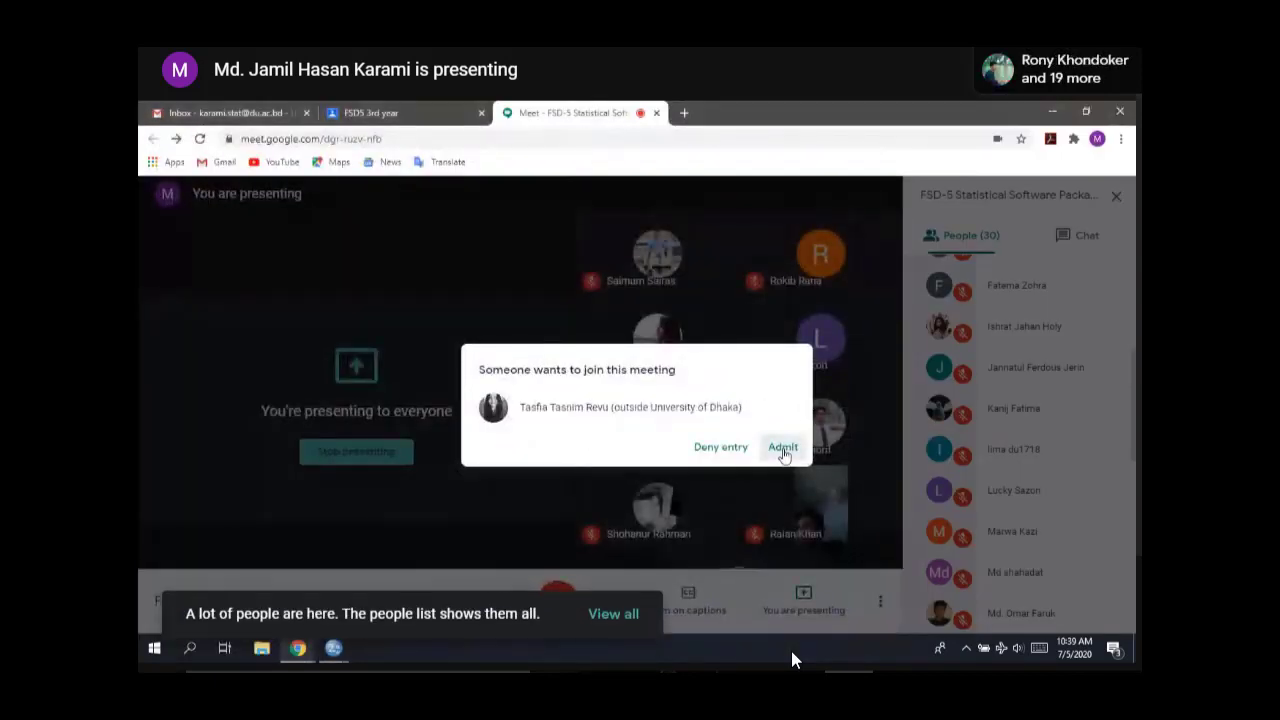
pyautogui.click(783, 447)
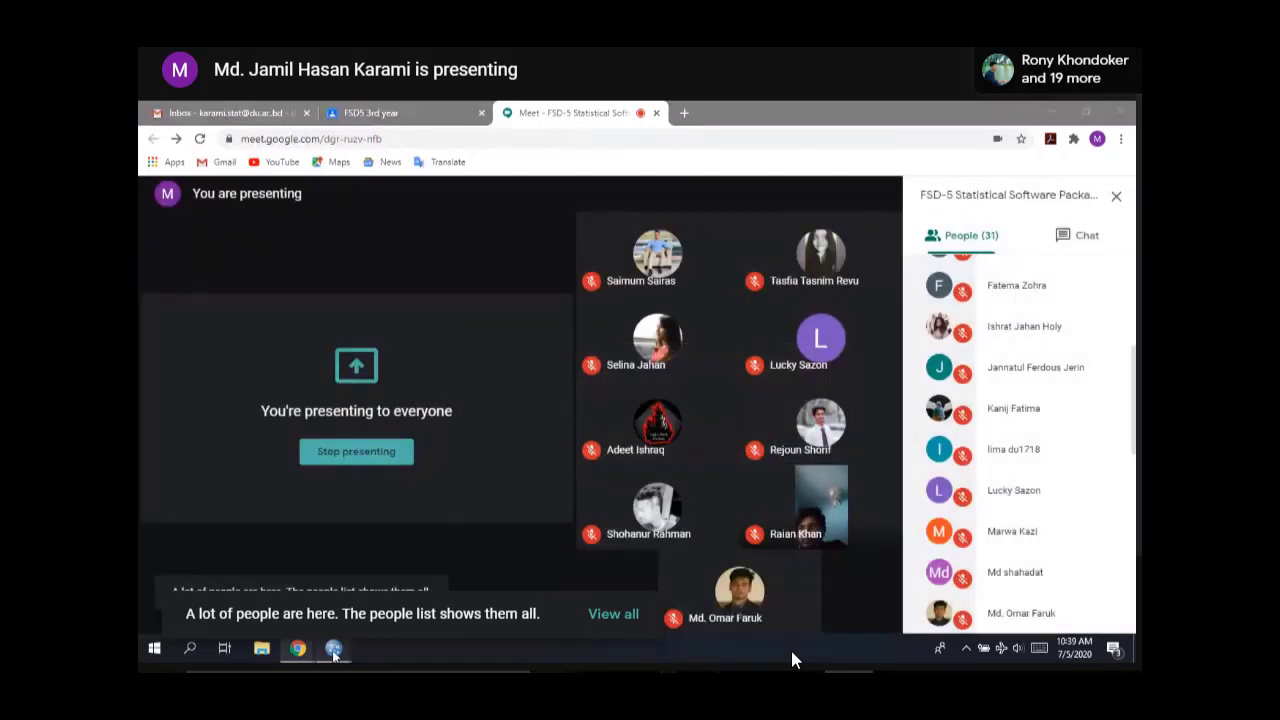
pyautogui.moveTo(335, 653)
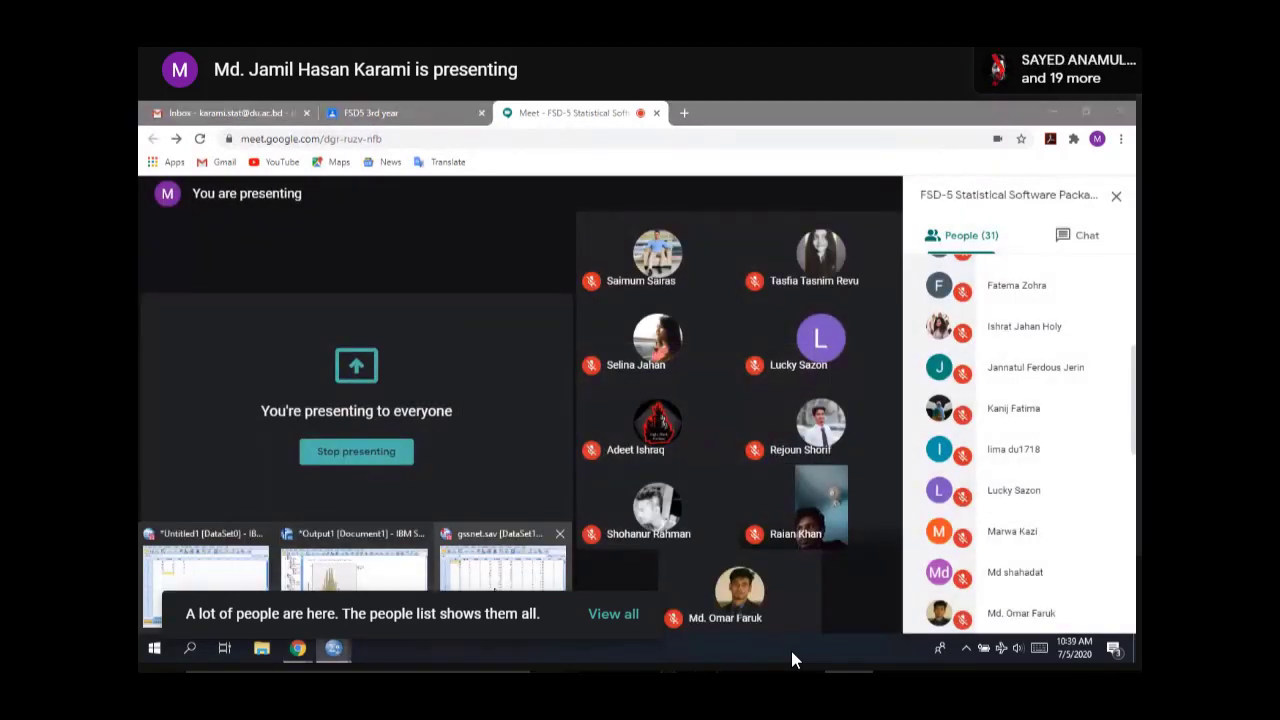
pyautogui.click(500, 570)
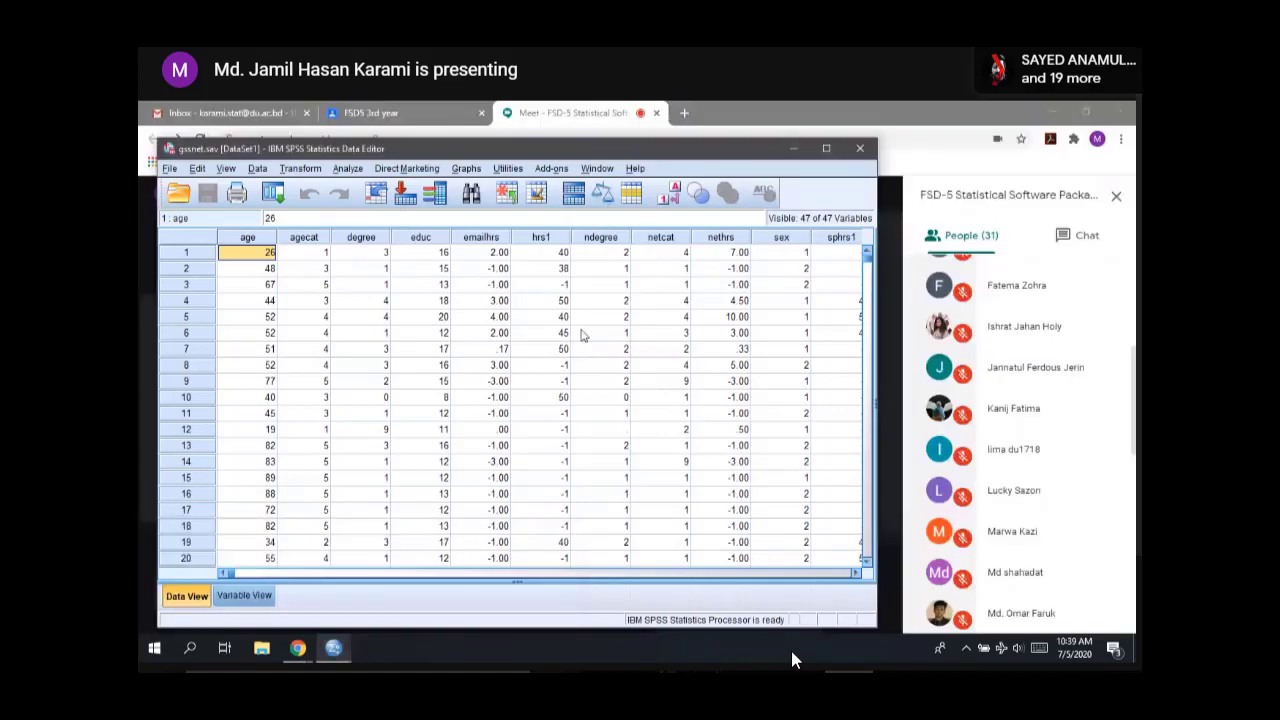
# Step: Define a simple boxplot with summaries for groups of cases, using age as the variable
pyautogui.click(465, 169)
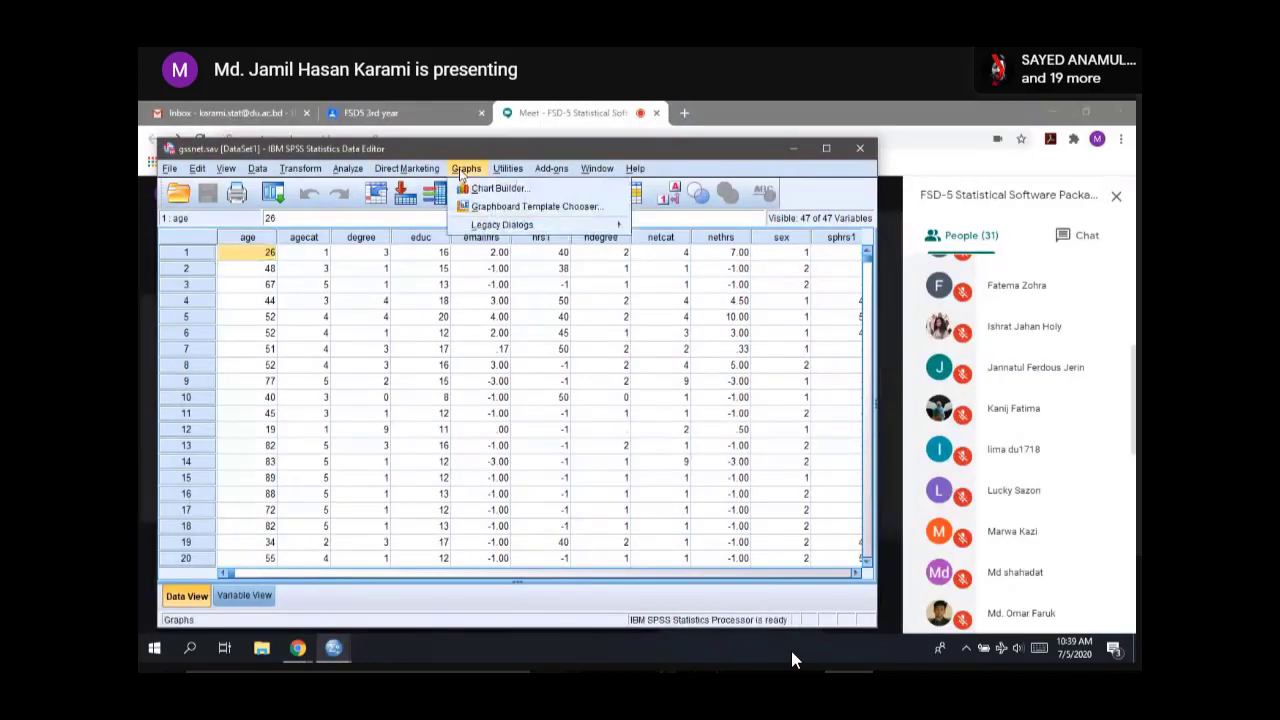
pyautogui.moveTo(514, 226)
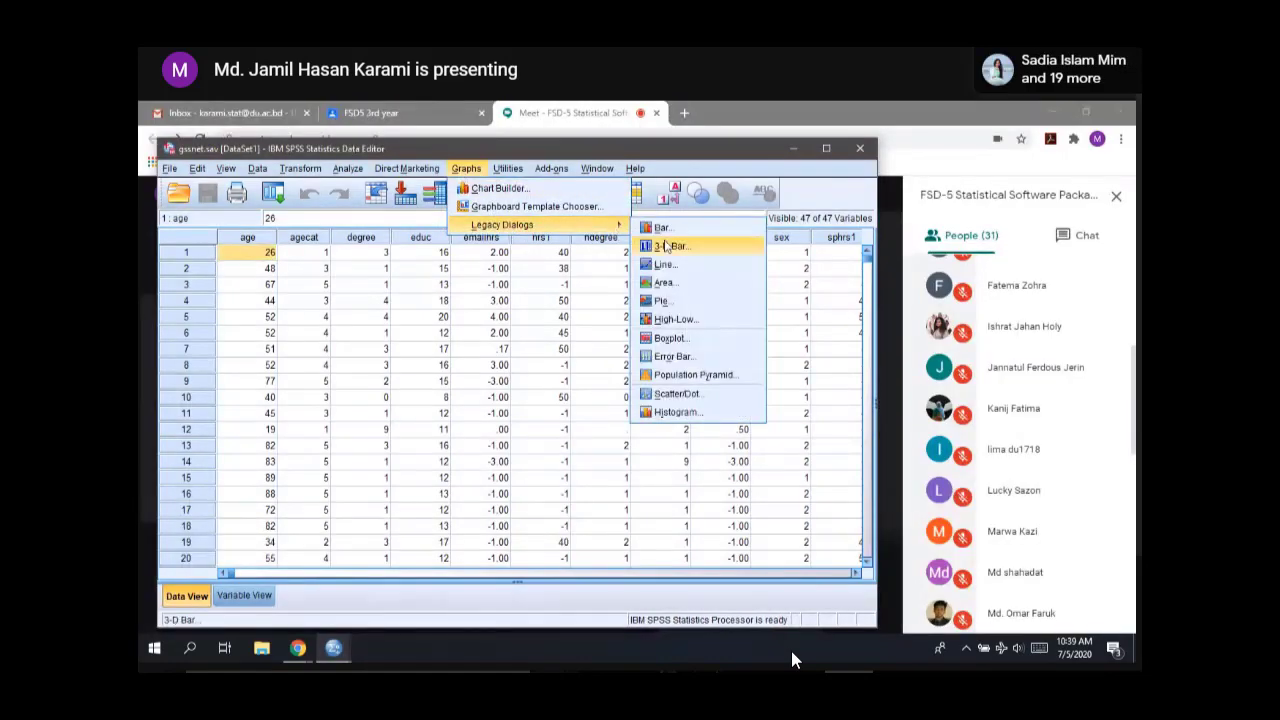
pyautogui.click(689, 340)
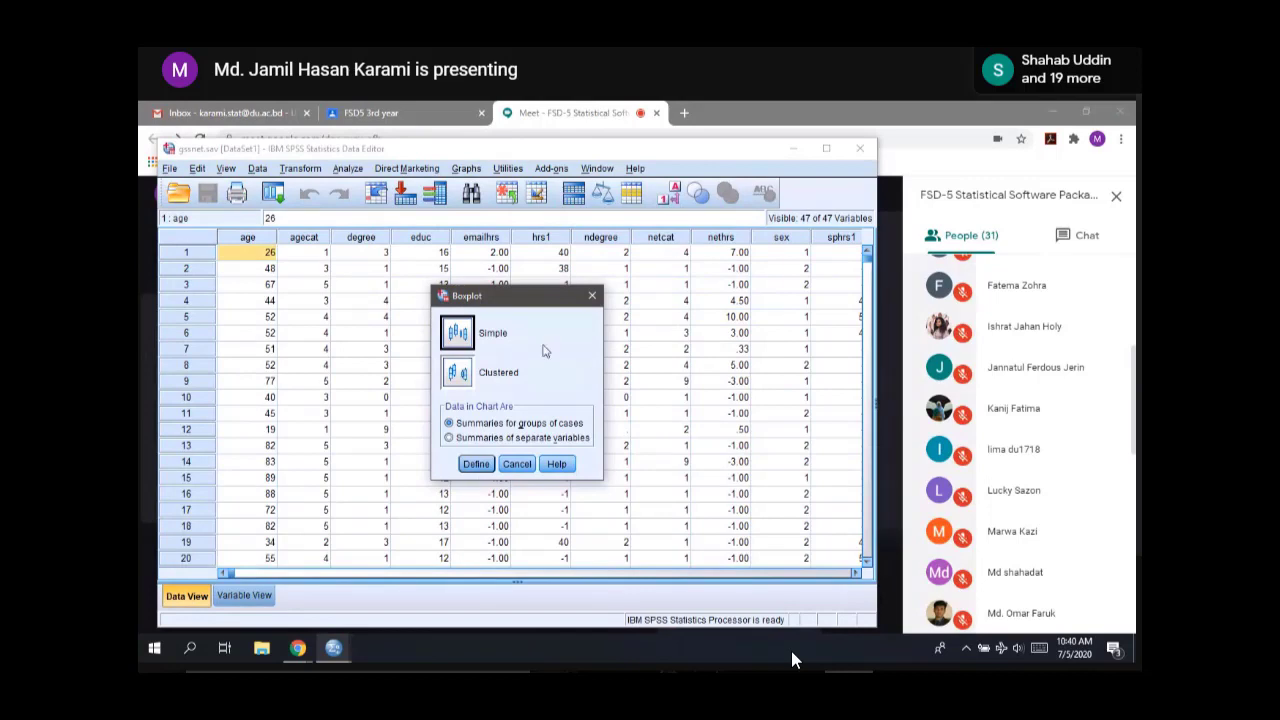
pyautogui.click(477, 465)
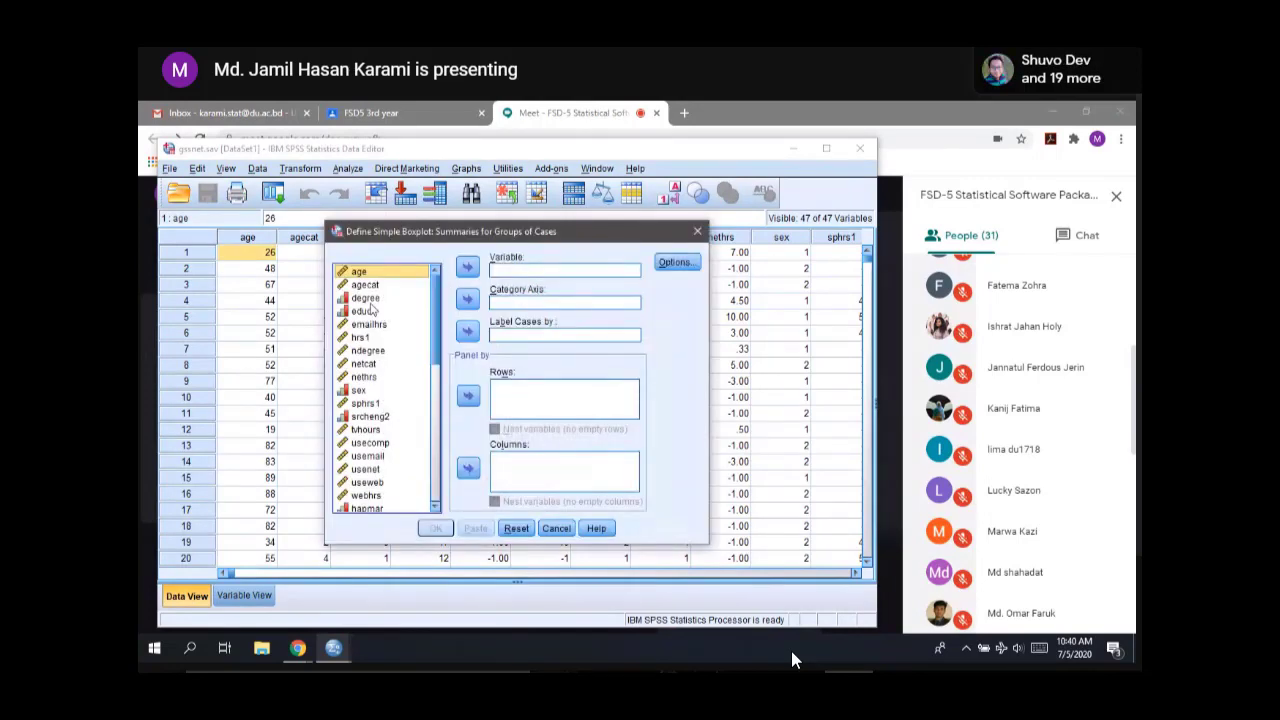
pyautogui.click(467, 267)
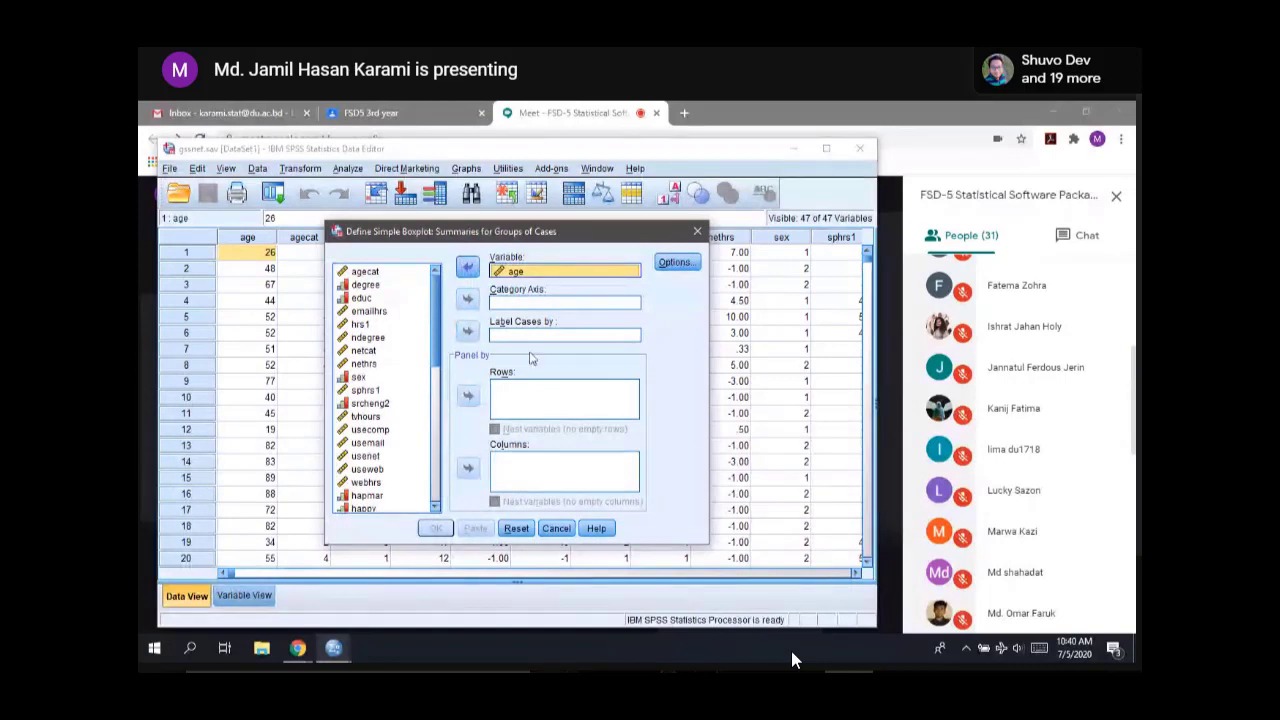